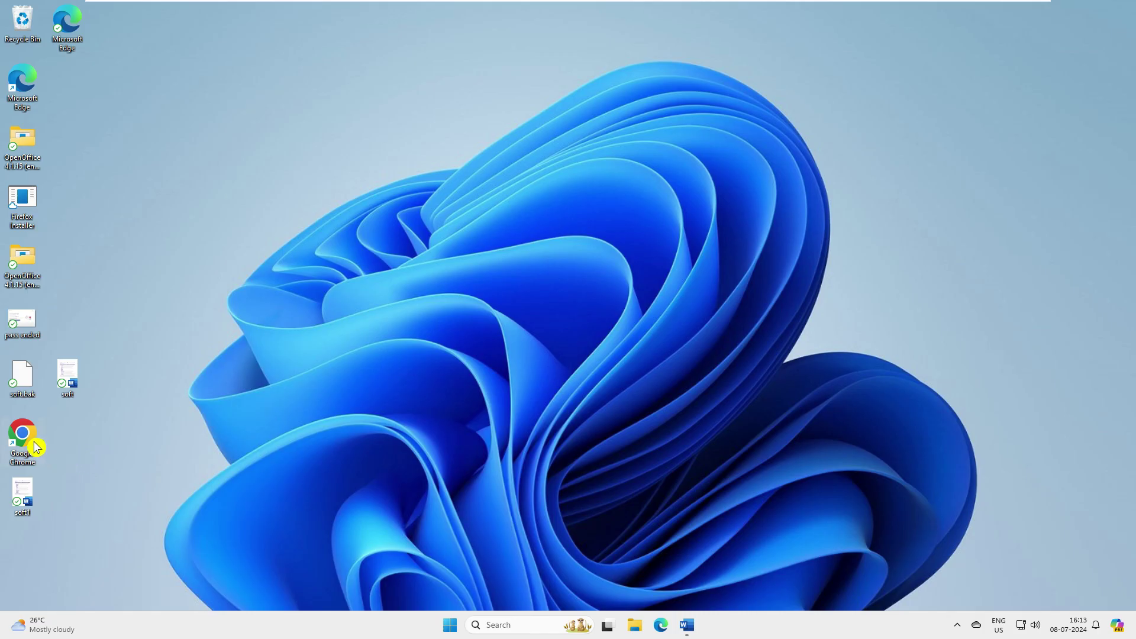
# Step: Open Google Chrome and start a web search for Google to find the Google Drive download page
pyautogui.doubleClick(24, 434)
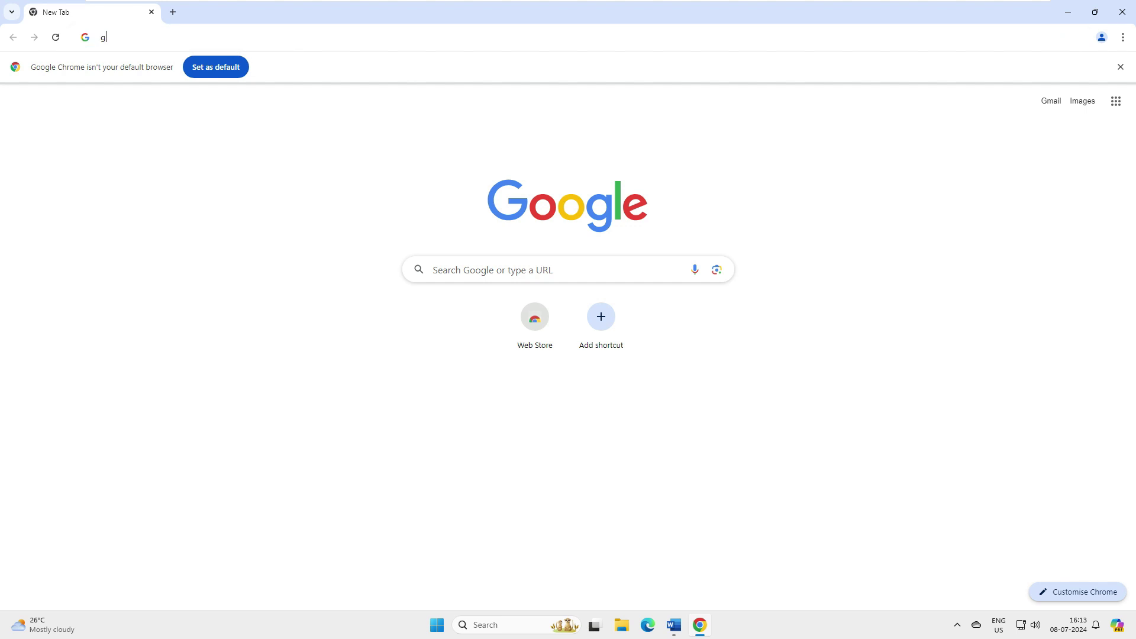
pyautogui.write('google')
pyautogui.press('BackSpace')
pyautogui.press('BackSpace')
pyautogui.press('BackSpace')
pyautogui.press('BackSpace')
pyautogui.press('BackSpace')
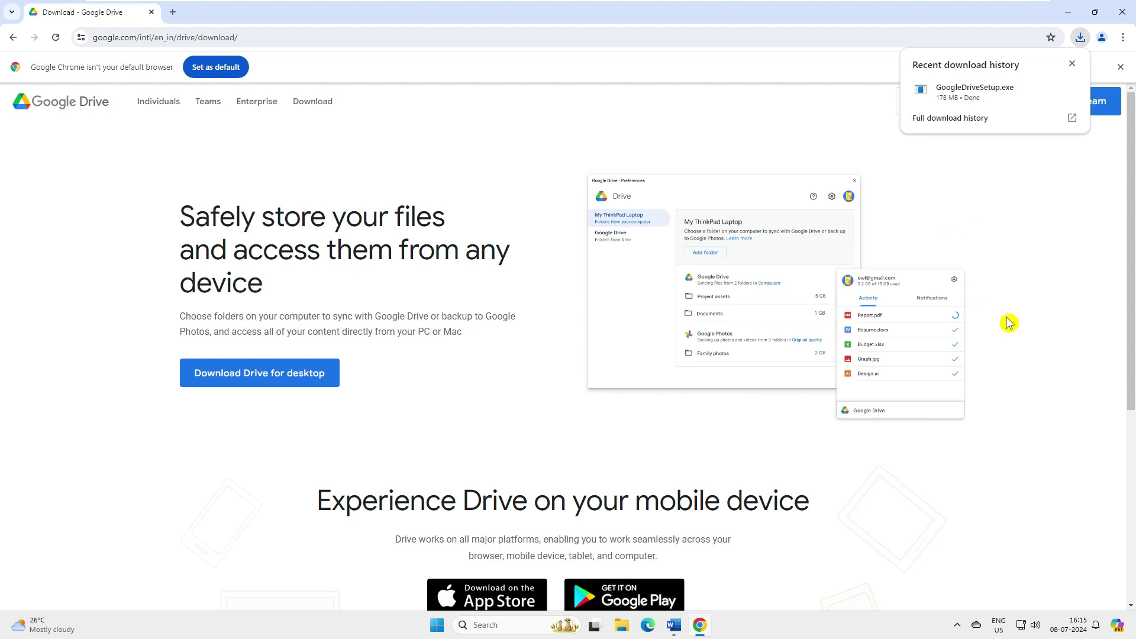
# Step: Run GoogleDriveSetup.exe, install Google Drive with the application and Docs, Sheets and Slides desktop shortcuts, and launch it
pyautogui.click(947, 94)
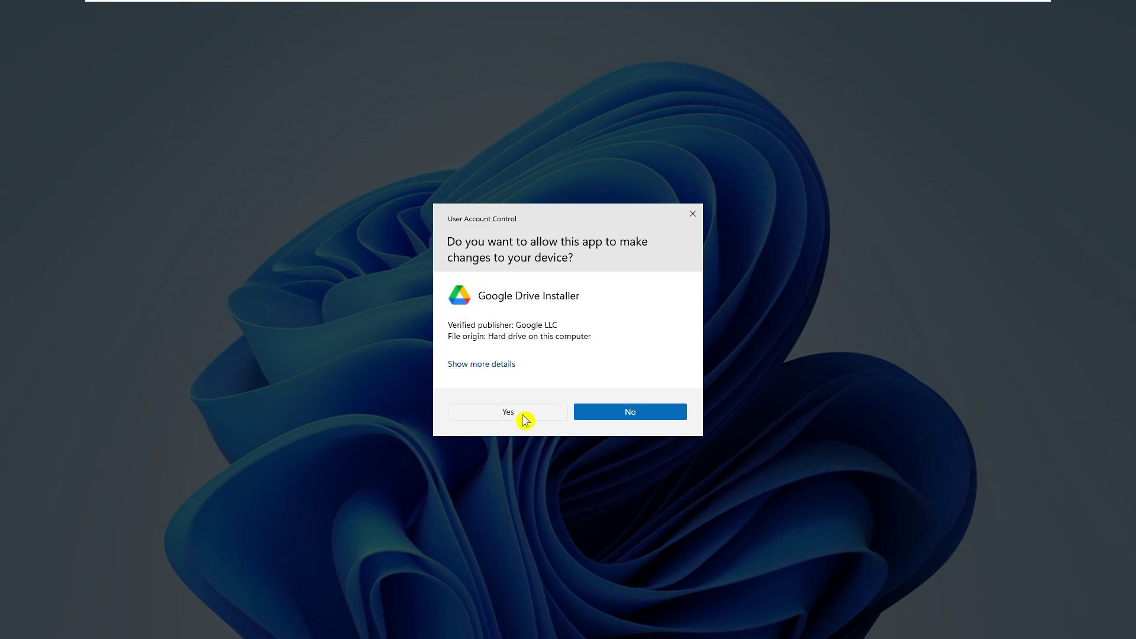
pyautogui.click(507, 412)
pyautogui.click(511, 326)
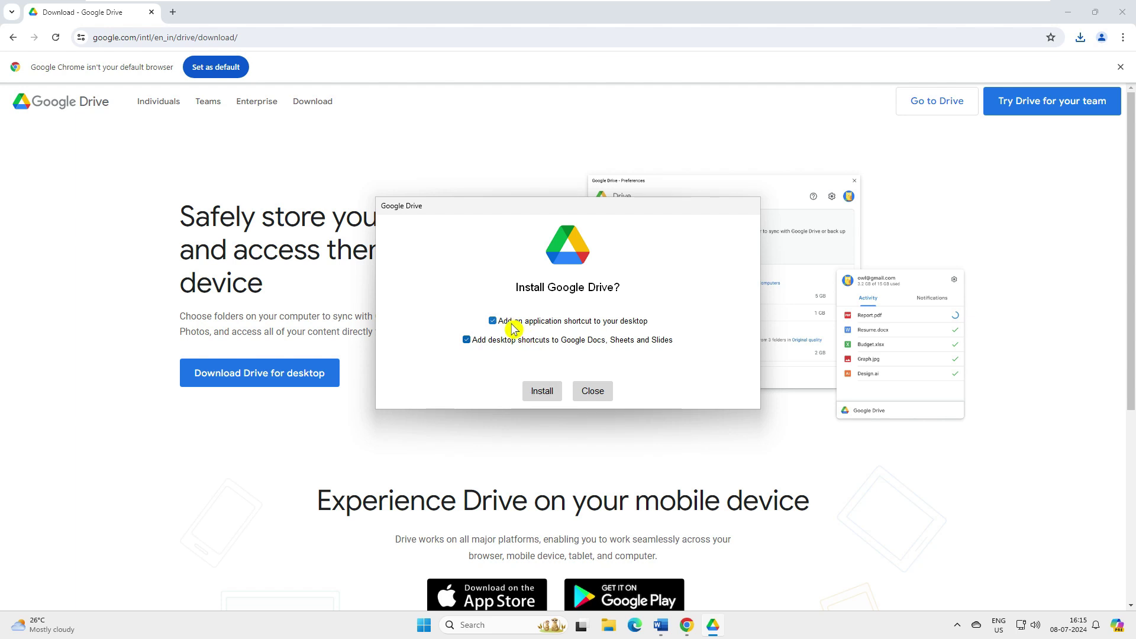
pyautogui.click(542, 394)
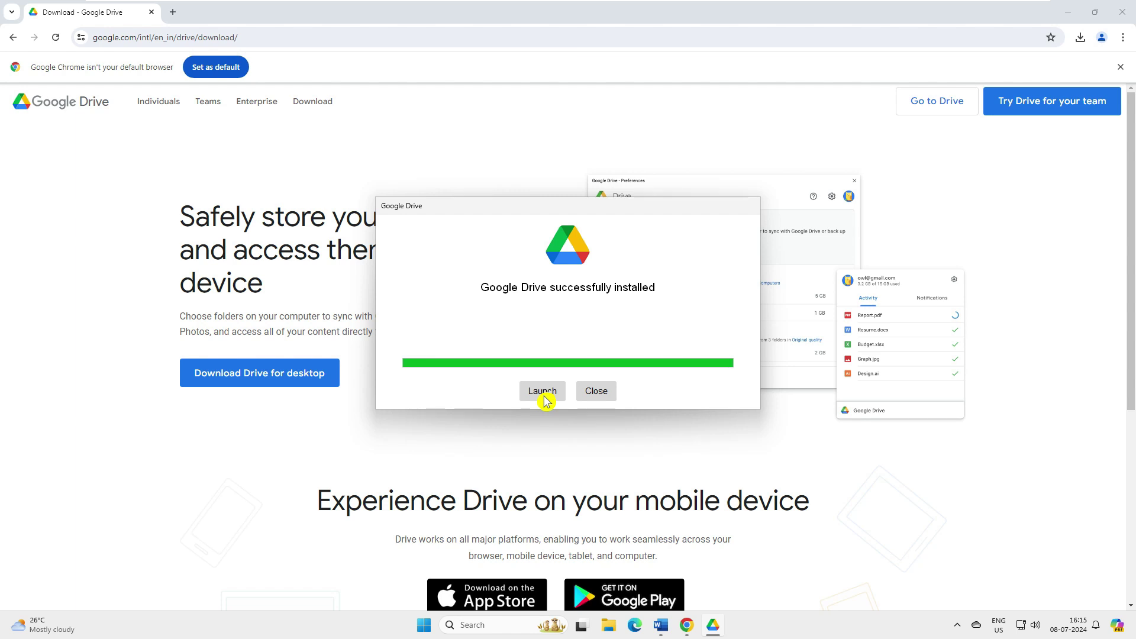
pyautogui.click(543, 395)
pyautogui.click(1070, 15)
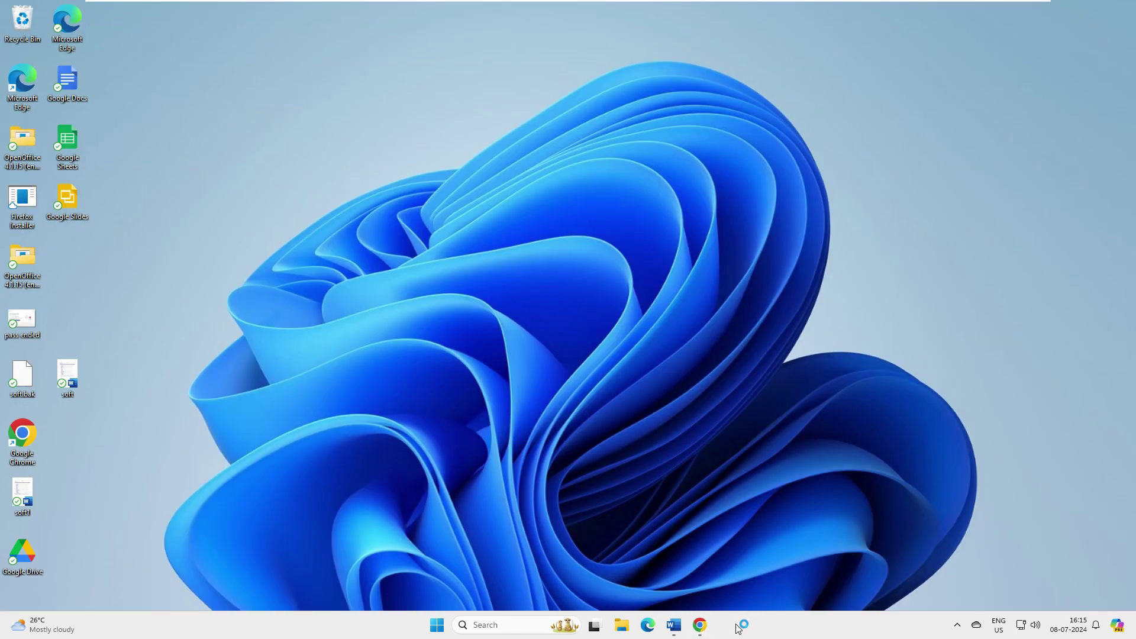
# Step: Show the hidden system tray icons and open Google Drive's activity window to check the sync status
pyautogui.click(616, 506)
pyautogui.click(709, 625)
pyautogui.moveTo(707, 630)
pyautogui.click(962, 629)
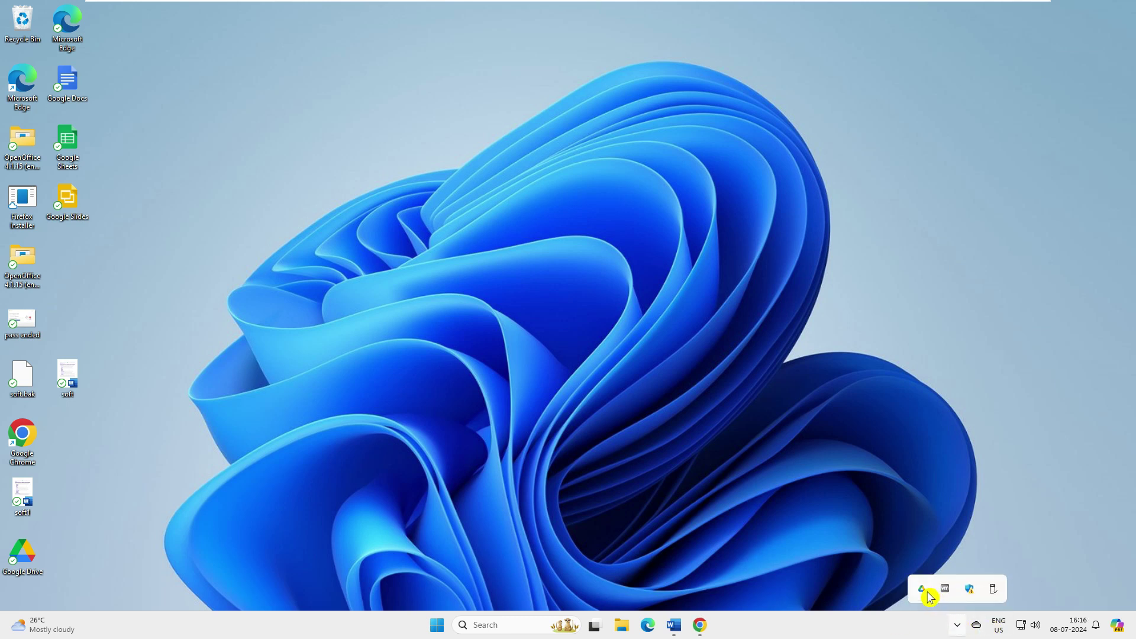
pyautogui.click(957, 625)
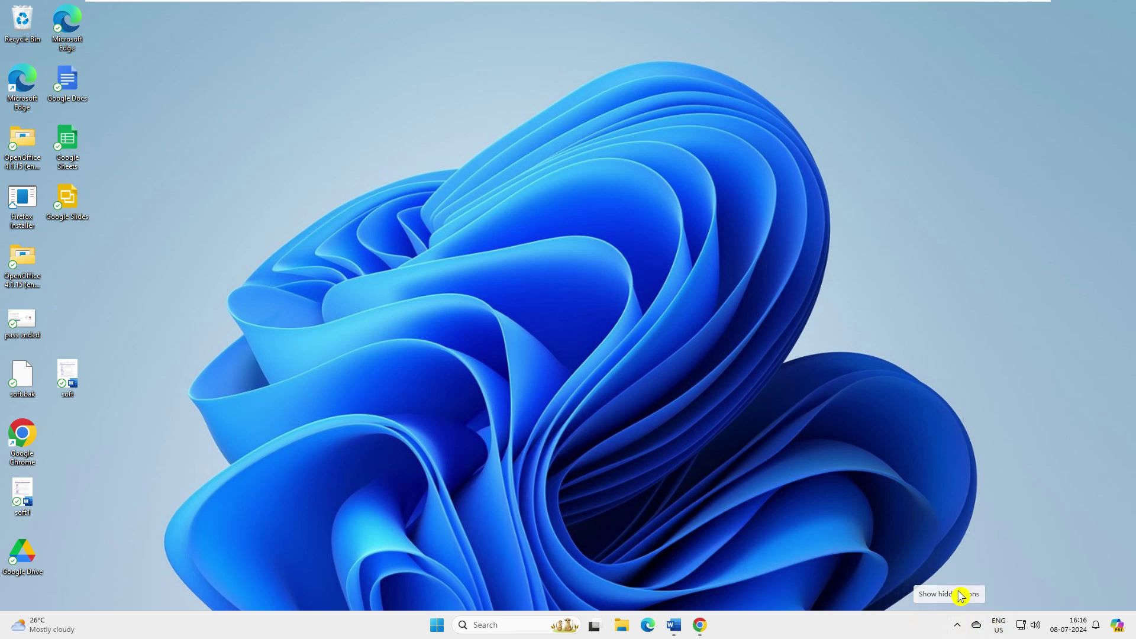
pyautogui.click(957, 626)
pyautogui.click(925, 591)
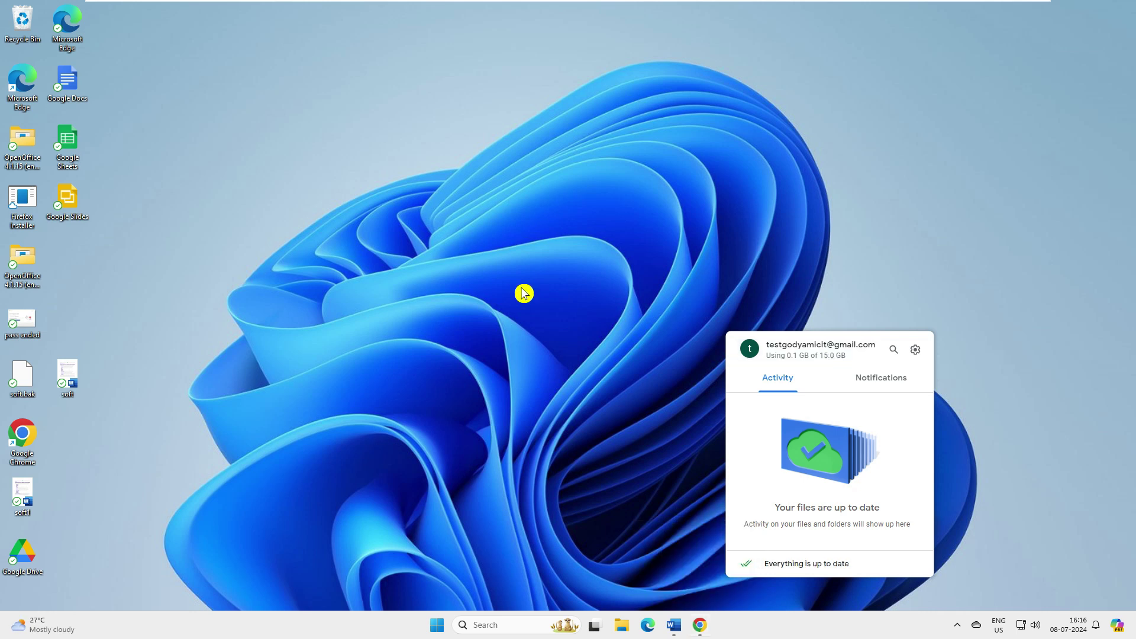
pyautogui.click(697, 366)
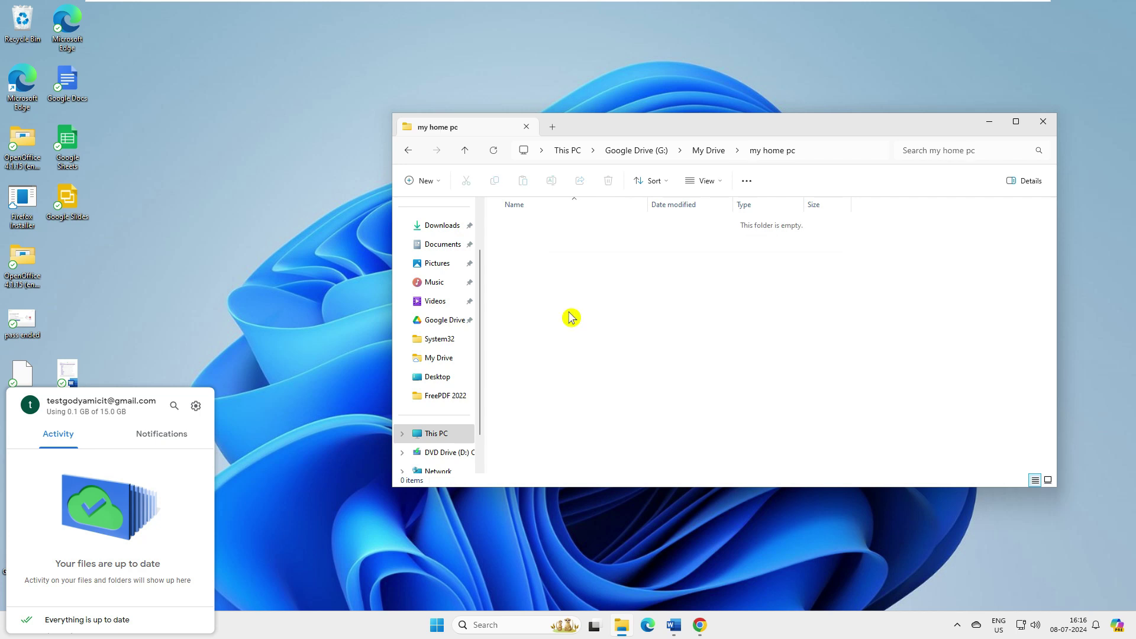
# Step: Go back to the My Drive folder and view the Google Docs, Sheets and Slides shortcuts on the desktop
pyautogui.click(410, 152)
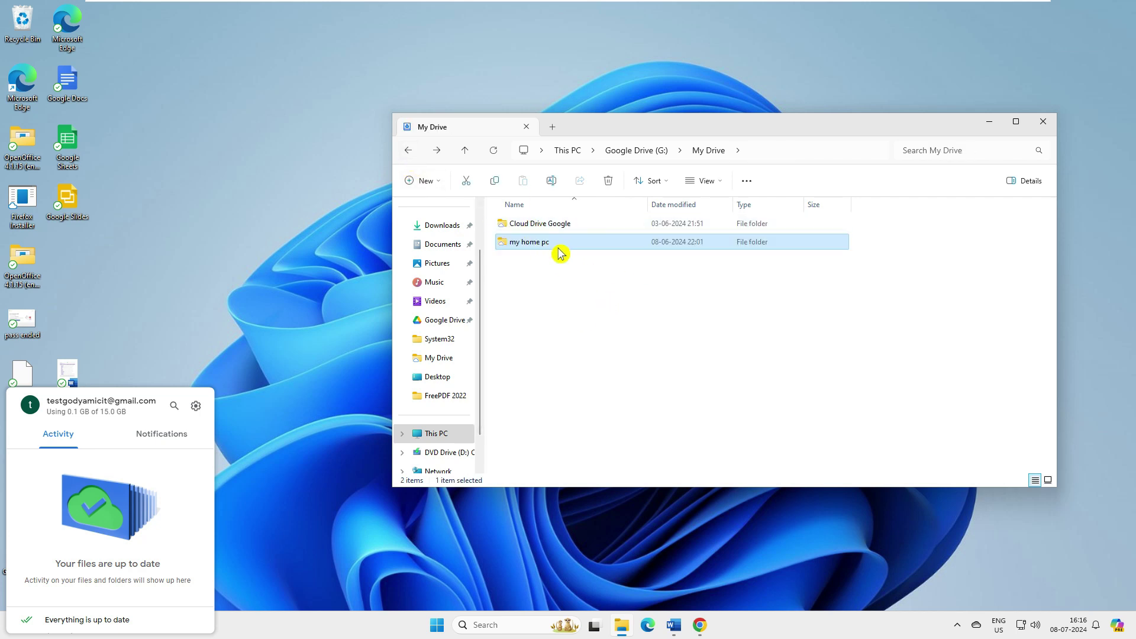
pyautogui.click(316, 278)
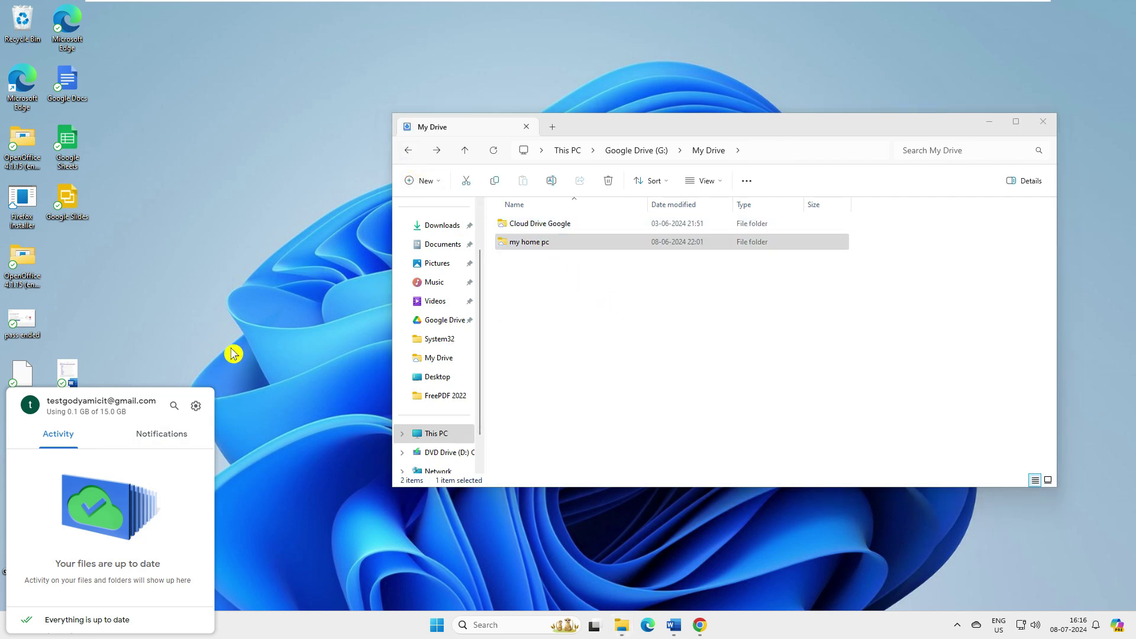
pyautogui.click(127, 152)
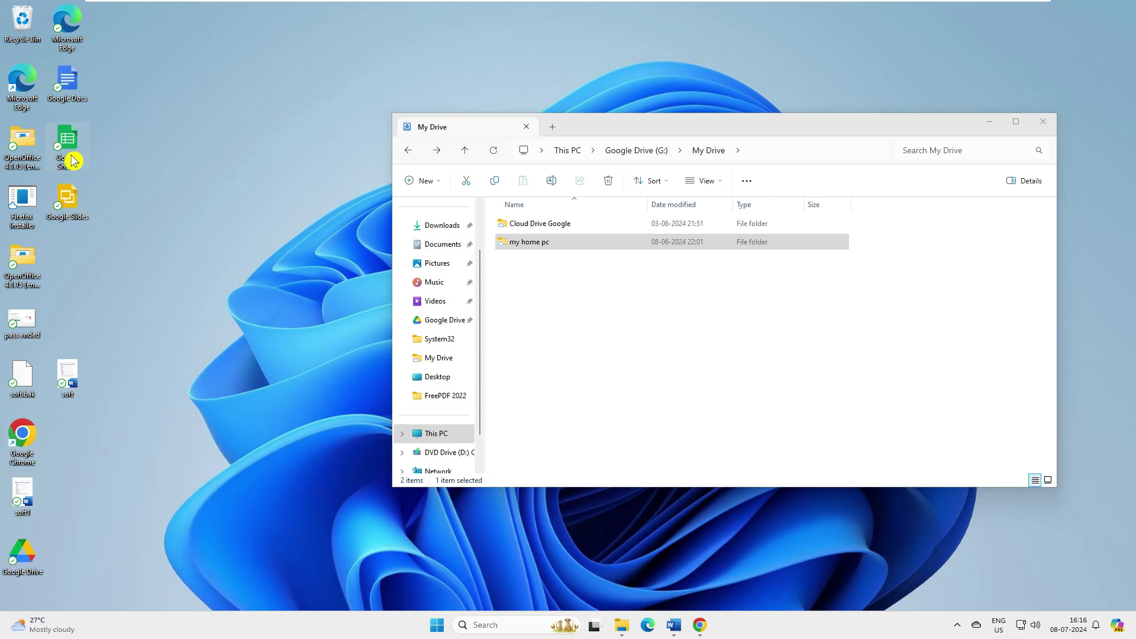
pyautogui.moveTo(156, 248); pyautogui.dragTo(57, 69)
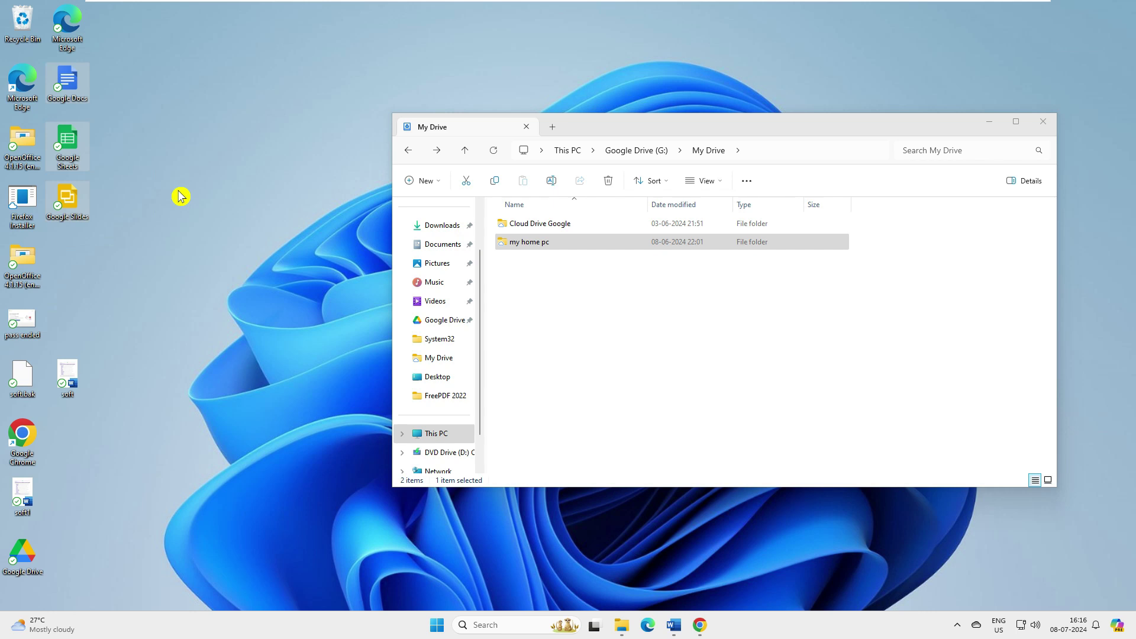
pyautogui.click(180, 197)
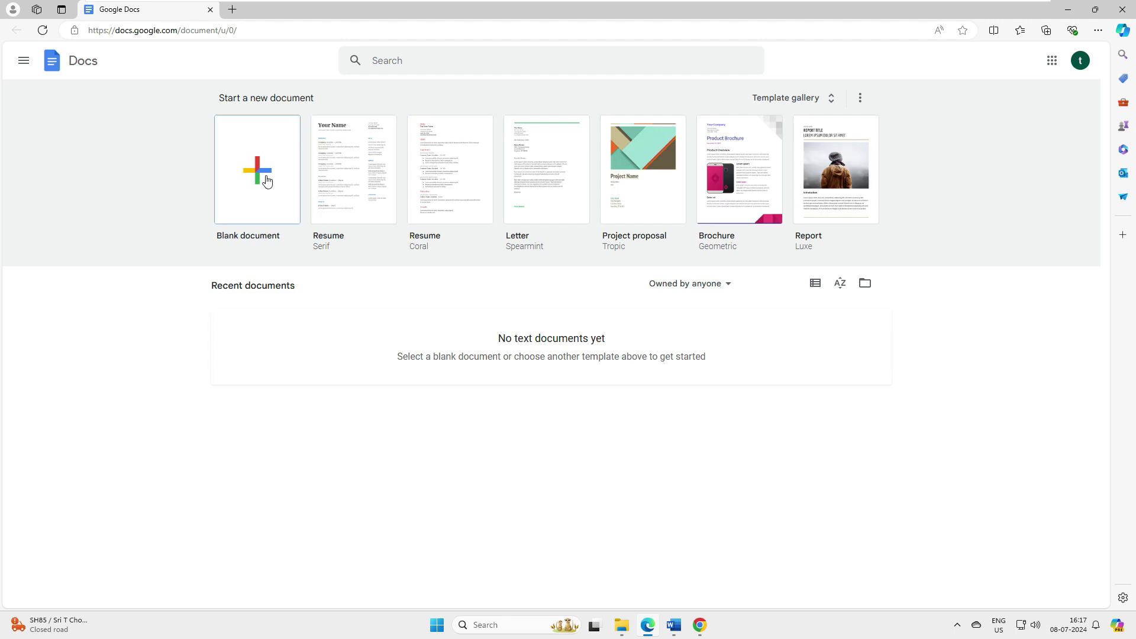
# Step: Create a blank document in Google Docs and view the file formats offered for downloading it
pyautogui.click(274, 184)
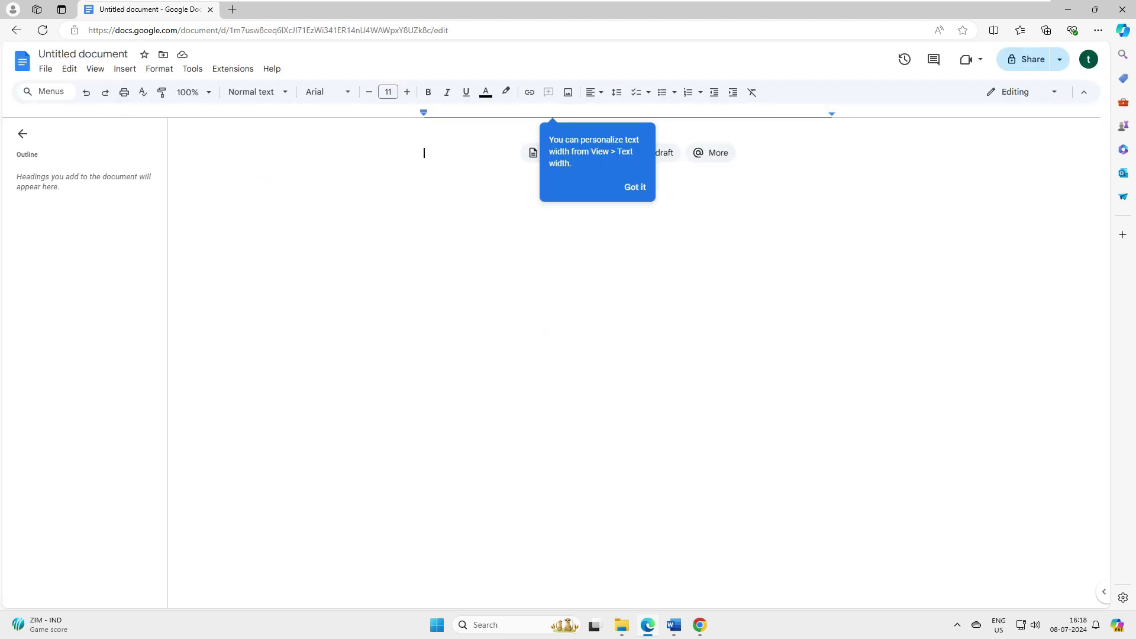
pyautogui.click(52, 75)
pyautogui.moveTo(80, 181)
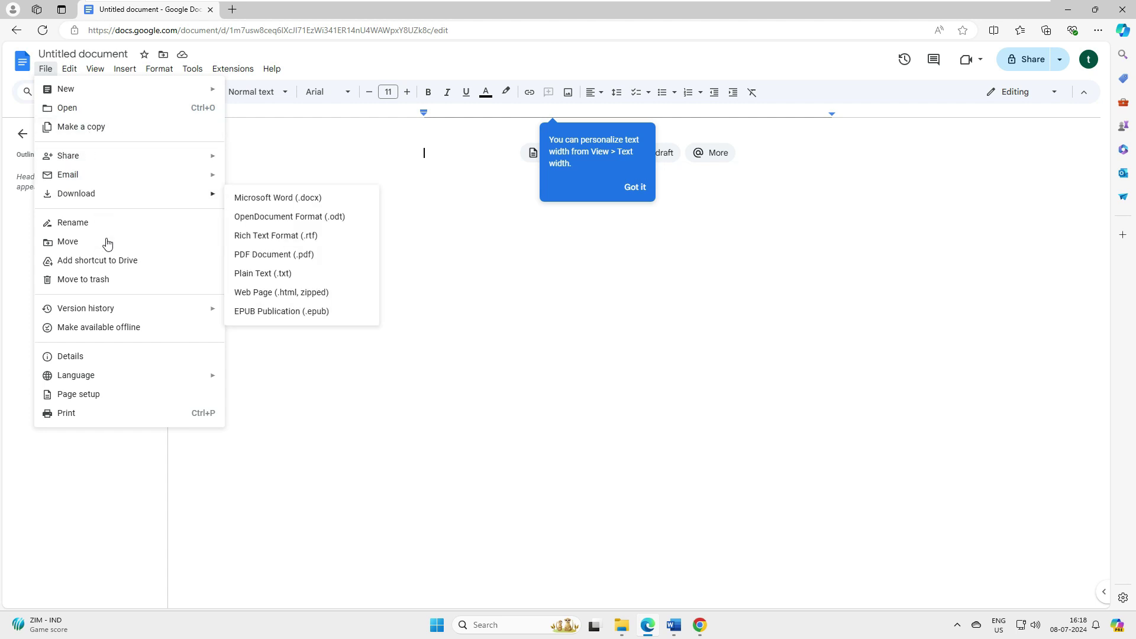
pyautogui.press('Escape')
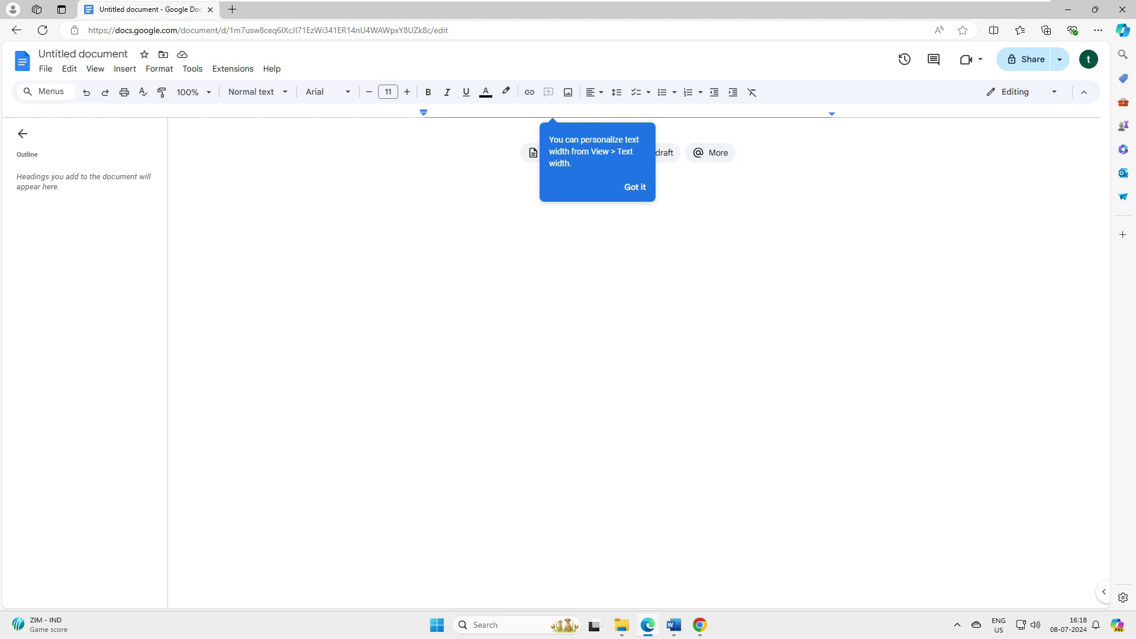
pyautogui.click(1068, 9)
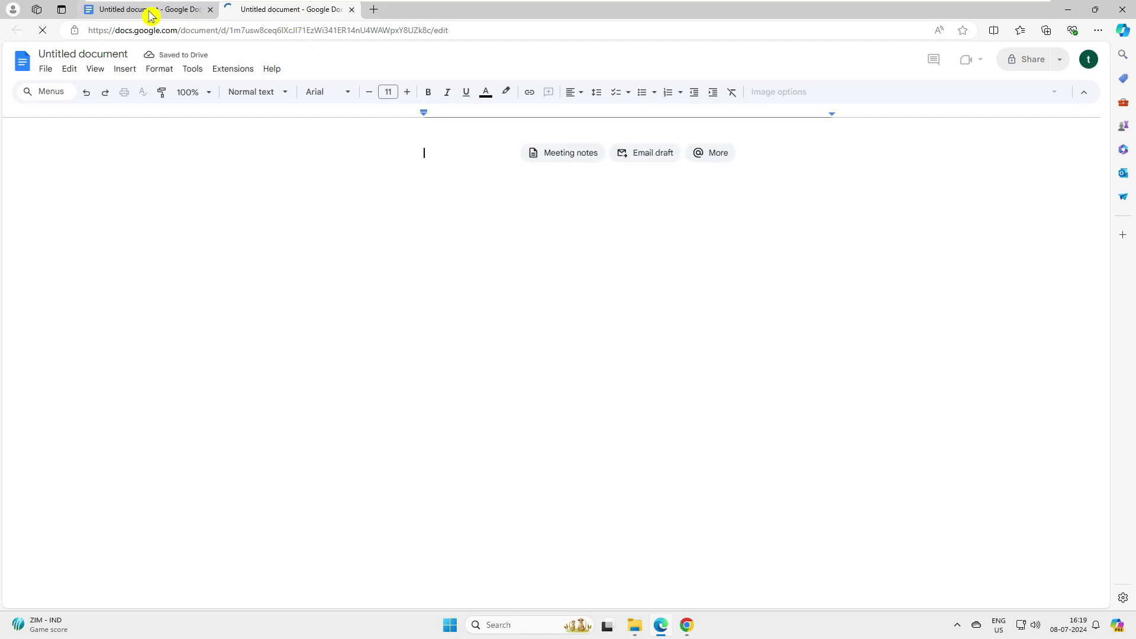
# Step: Rename the untitled Google Docs document as "Cutomer copy"
pyautogui.click(152, 11)
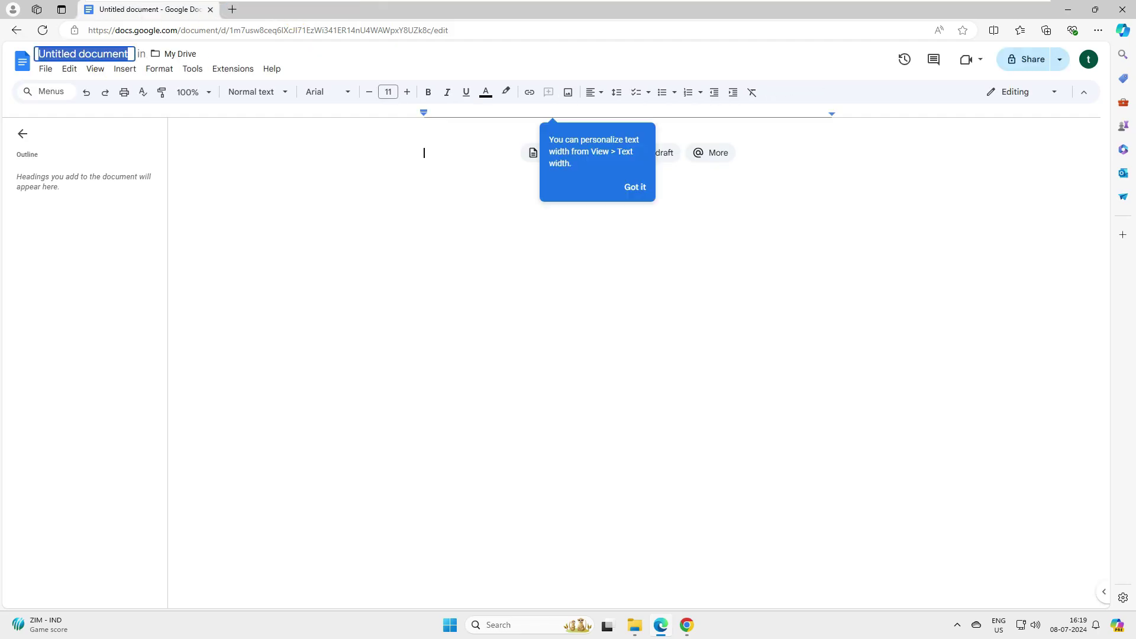
pyautogui.press('BackSpace')
pyautogui.write('Cutomer copuy')
pyautogui.press('BackSpace')
pyautogui.press('BackSpace')
pyautogui.write('y')
pyautogui.press('Return')
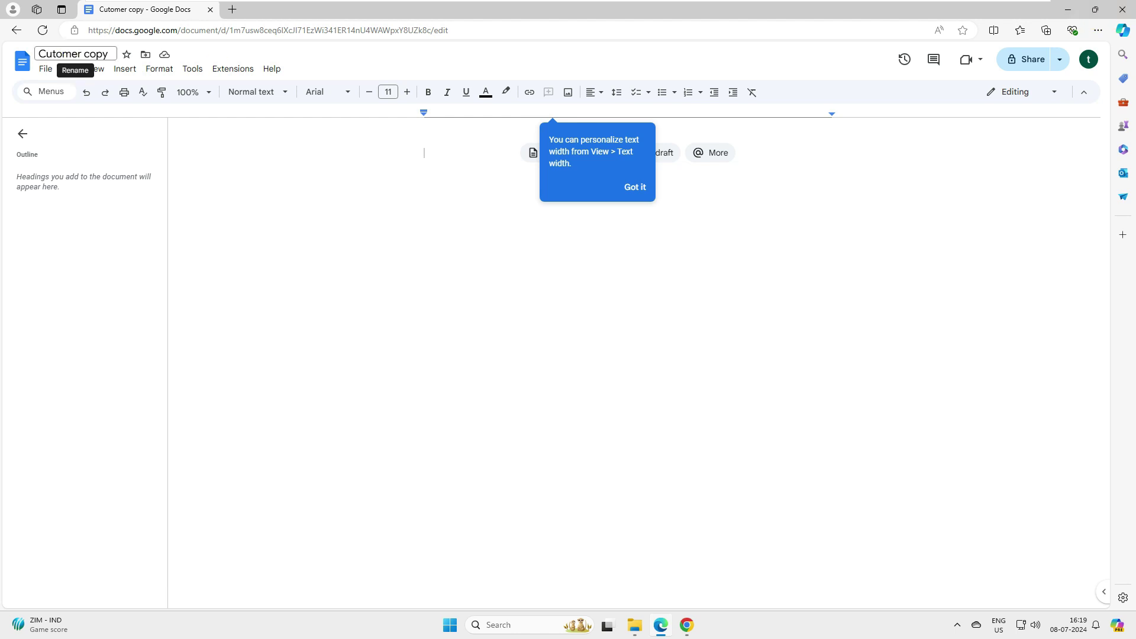
# Step: Locate the Cutomer copy document in the My Drive folder and bring it up in Microsoft Edge
pyautogui.click(1068, 10)
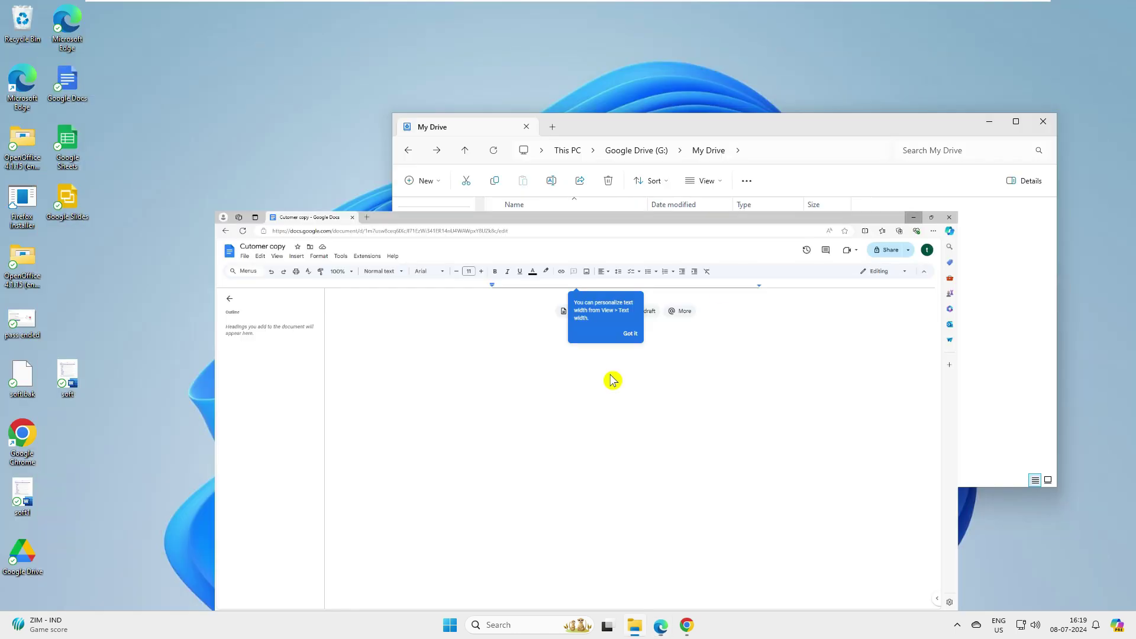
pyautogui.click(570, 309)
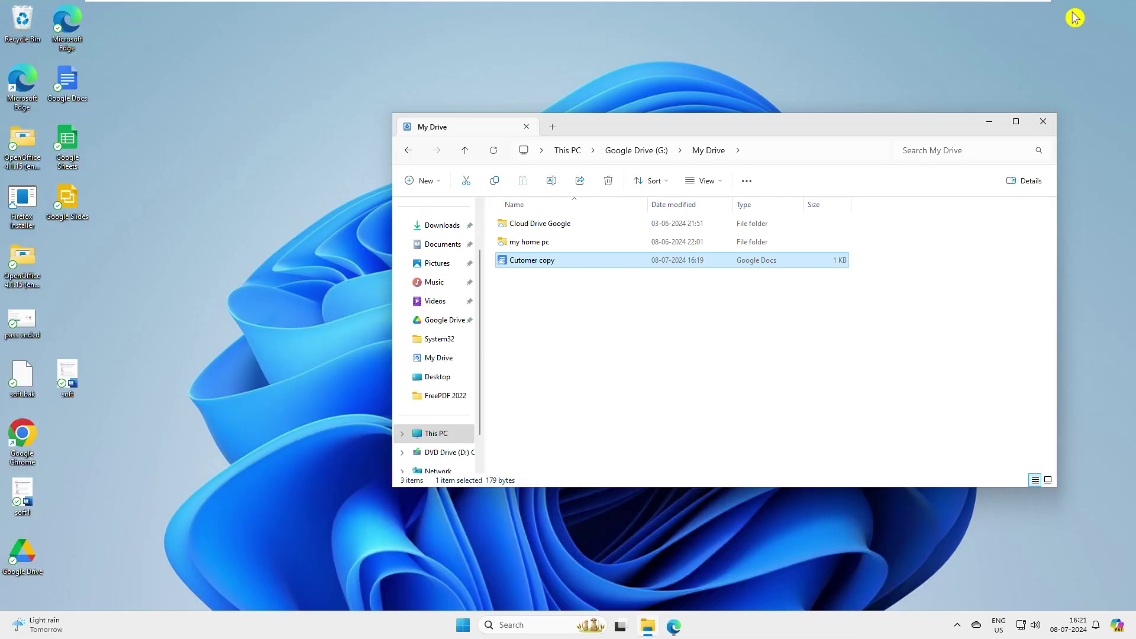
pyautogui.click(562, 311)
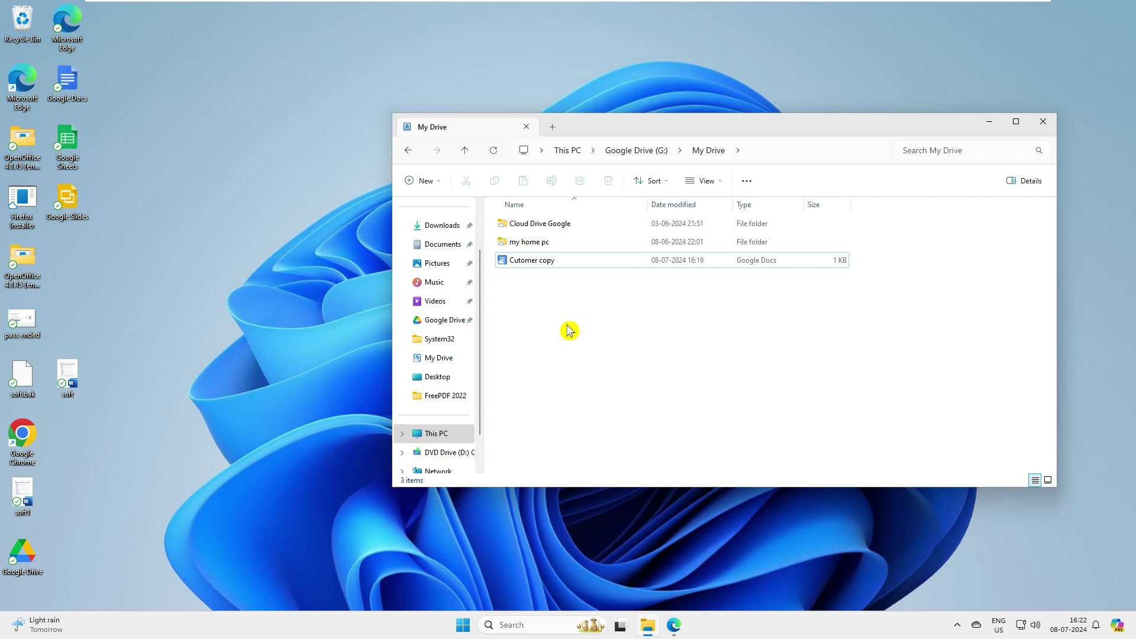
pyautogui.click(549, 263)
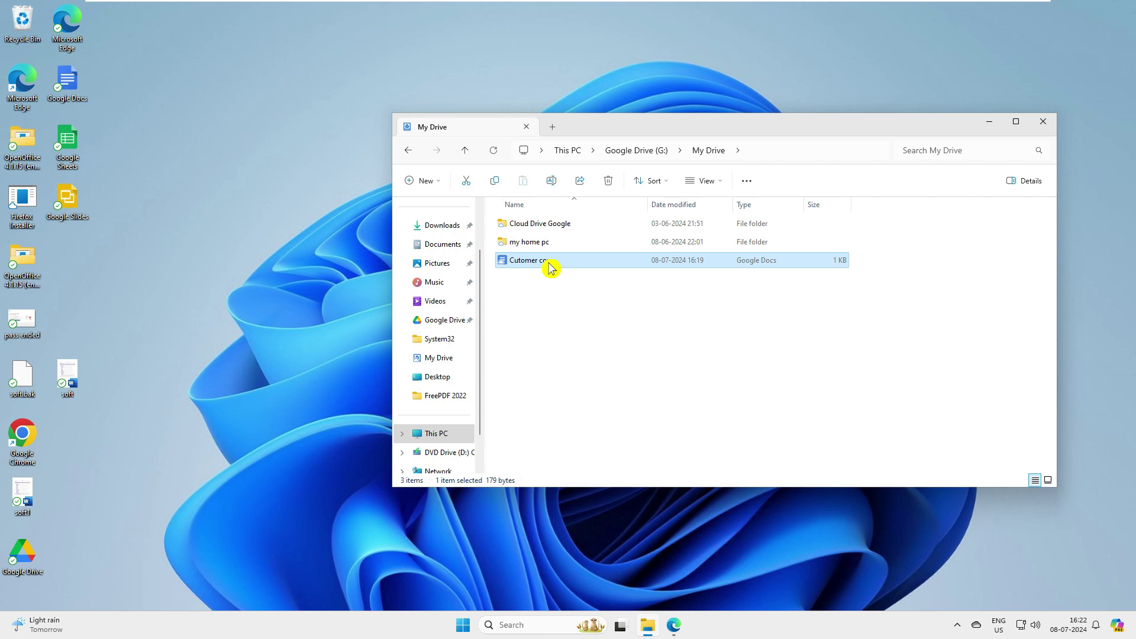
pyautogui.click(675, 625)
pyautogui.press('Return')
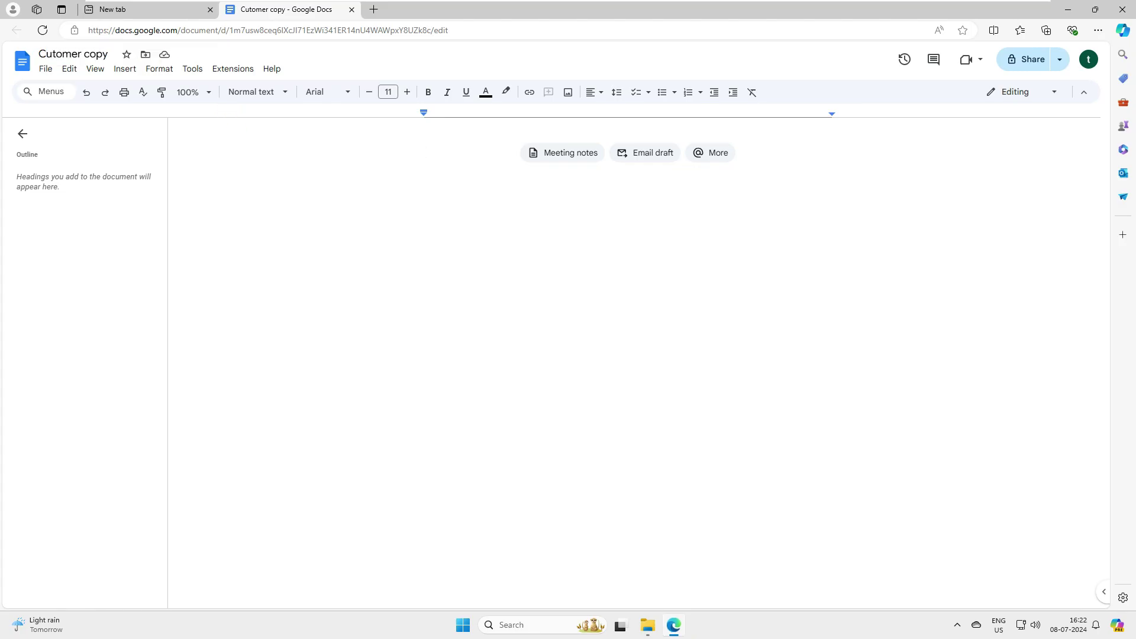
# Step: Insert a table with four columns and two rows into the Cutomer copy document
pyautogui.click(95, 69)
pyautogui.moveTo(126, 71)
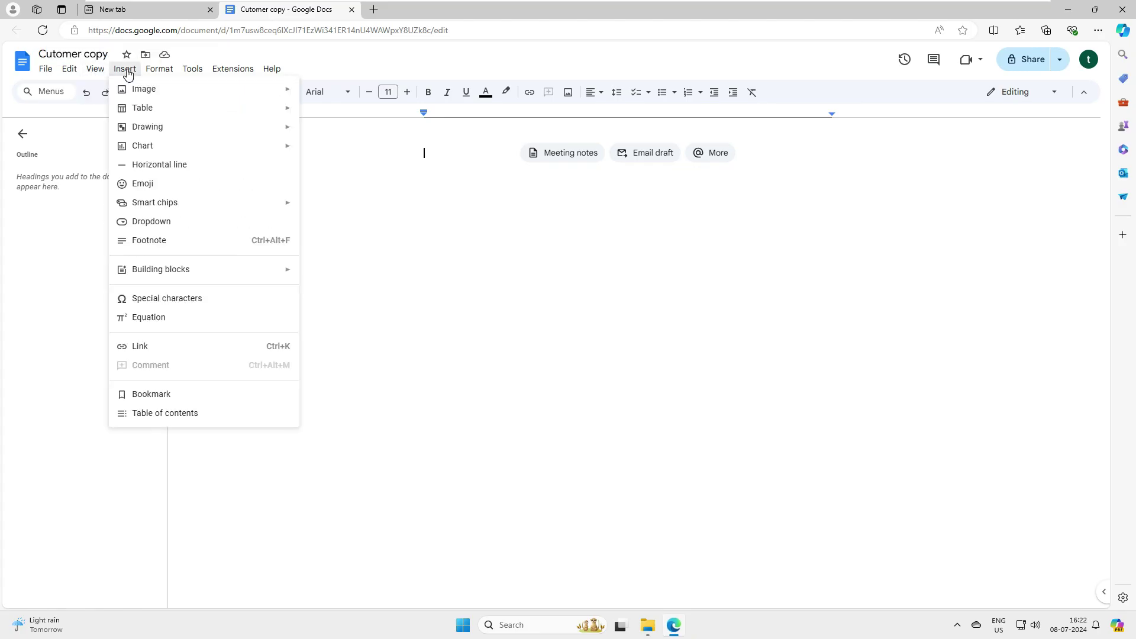
pyautogui.moveTo(162, 79)
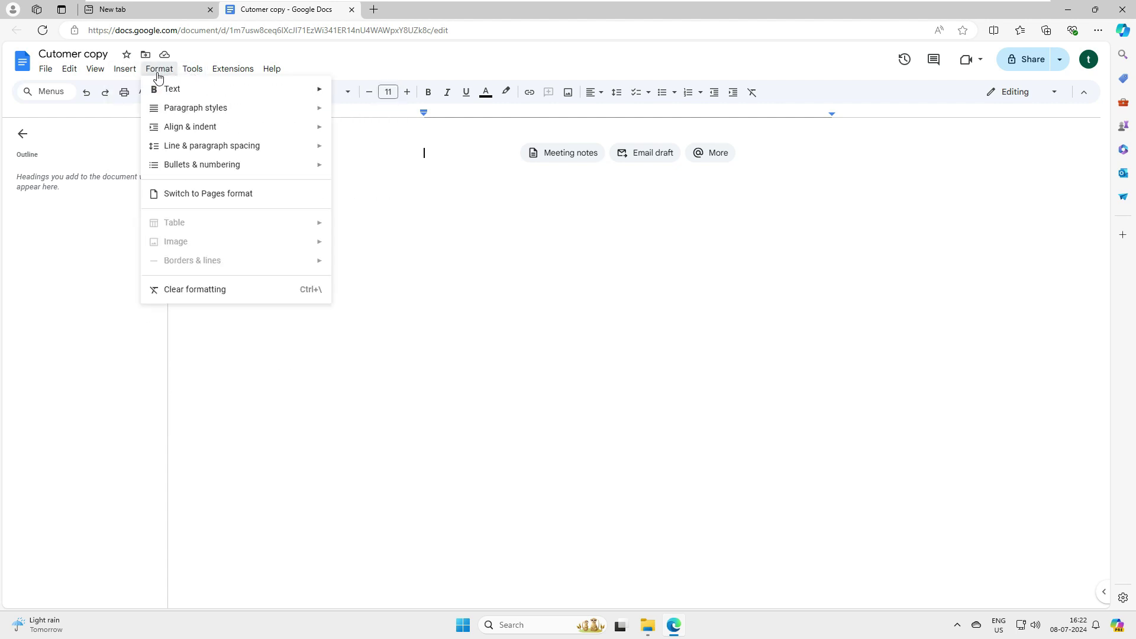
pyautogui.moveTo(146, 113)
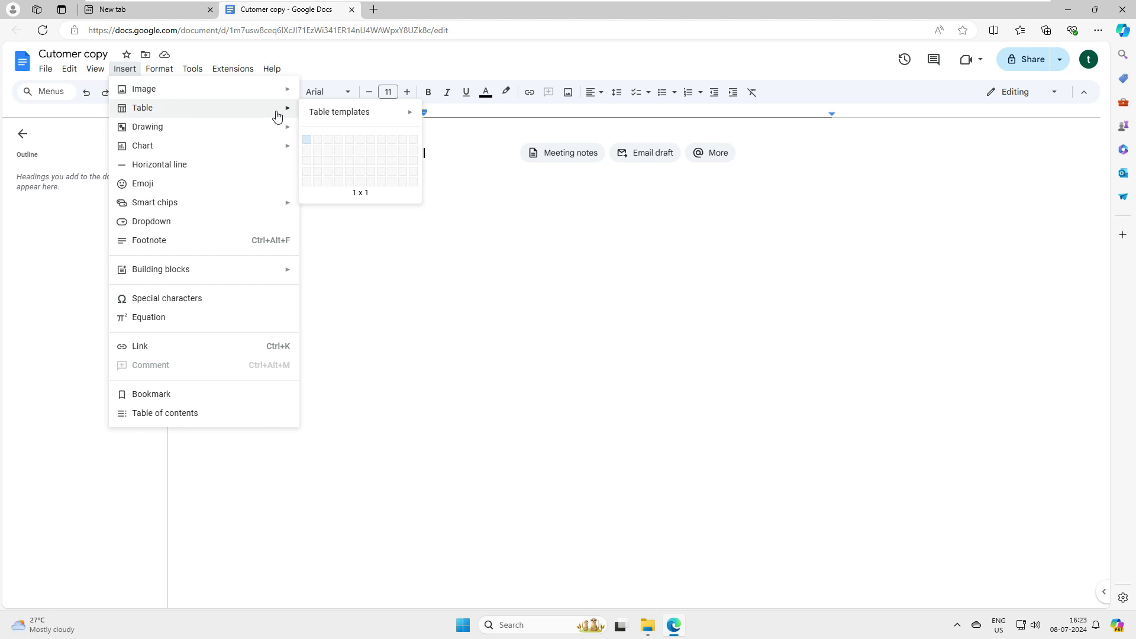
pyautogui.click(348, 159)
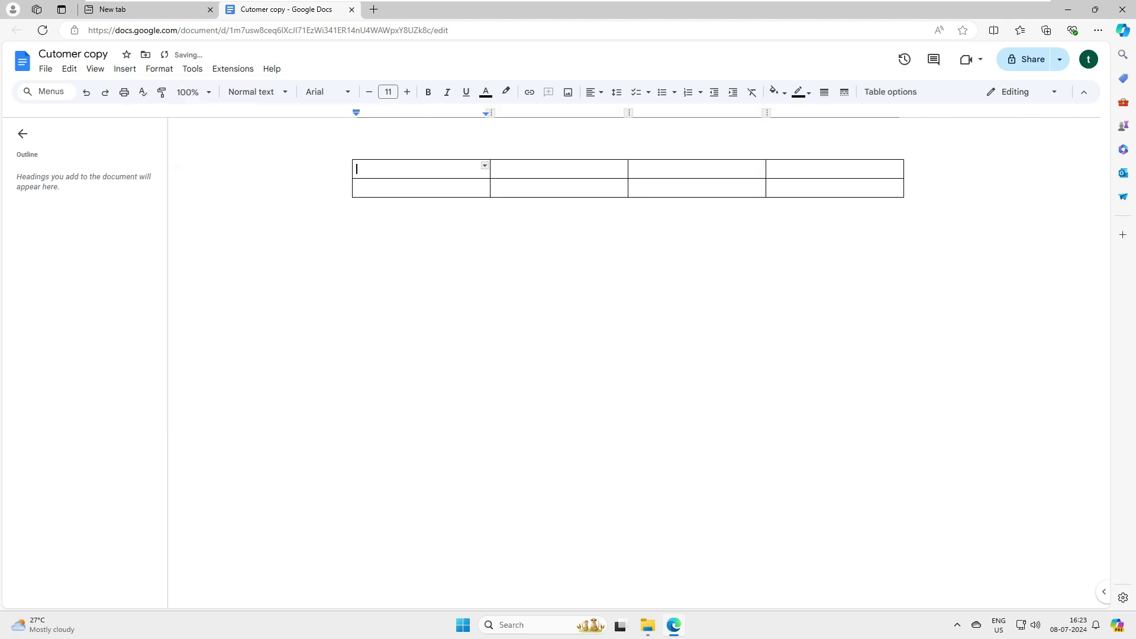
# Step: Switch to Microsoft Word with a blank document and dismiss the Microsoft 365 purchase offer
pyautogui.click(519, 627)
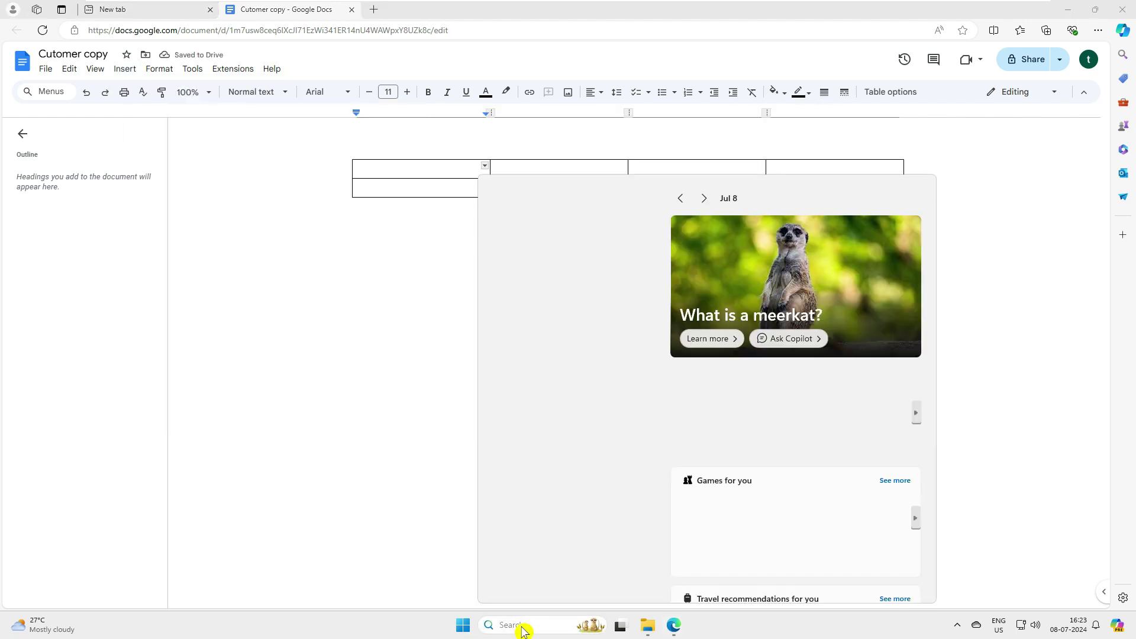
pyautogui.write('w')
pyautogui.press('Return')
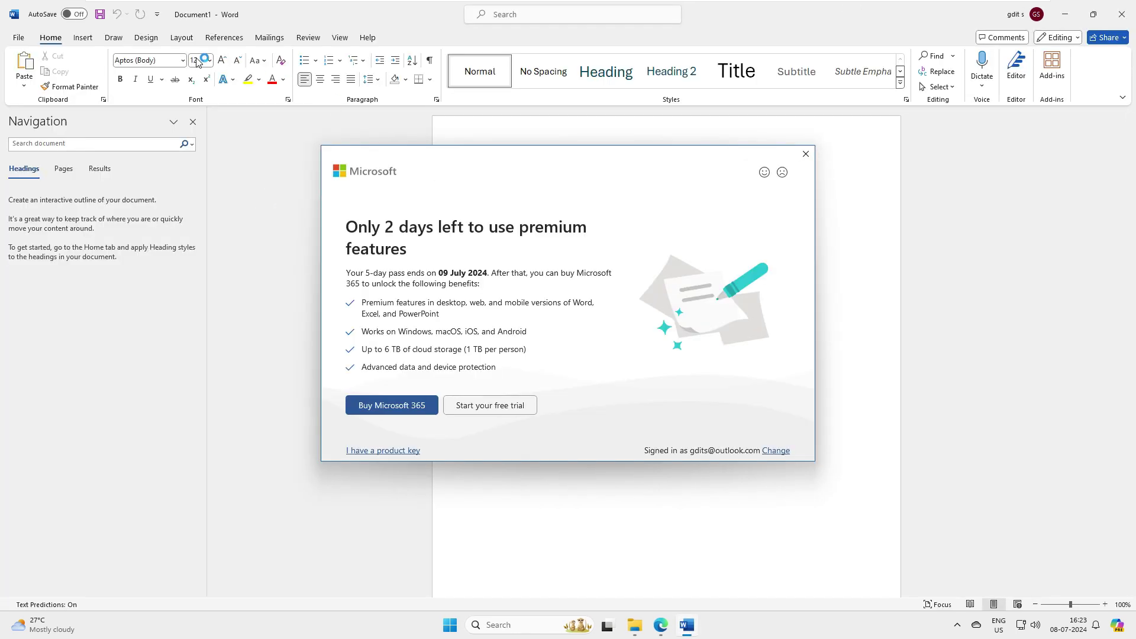
pyautogui.click(805, 154)
# Step: Insert a table with four columns and three rows into the blank Word document and place the cursor below it
pyautogui.click(83, 37)
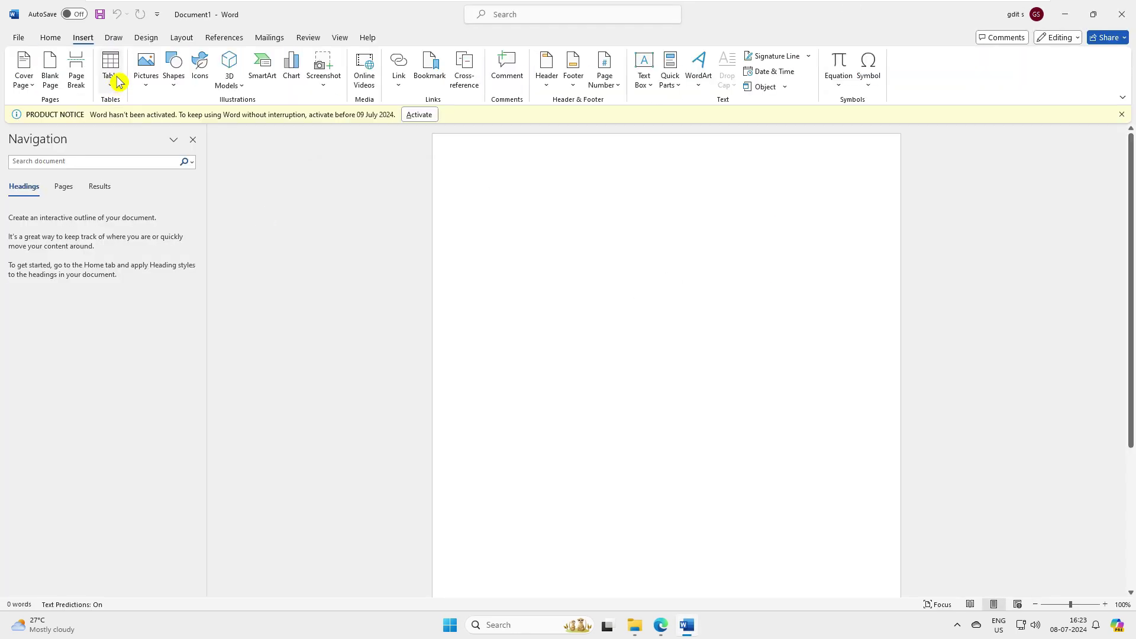
pyautogui.click(110, 70)
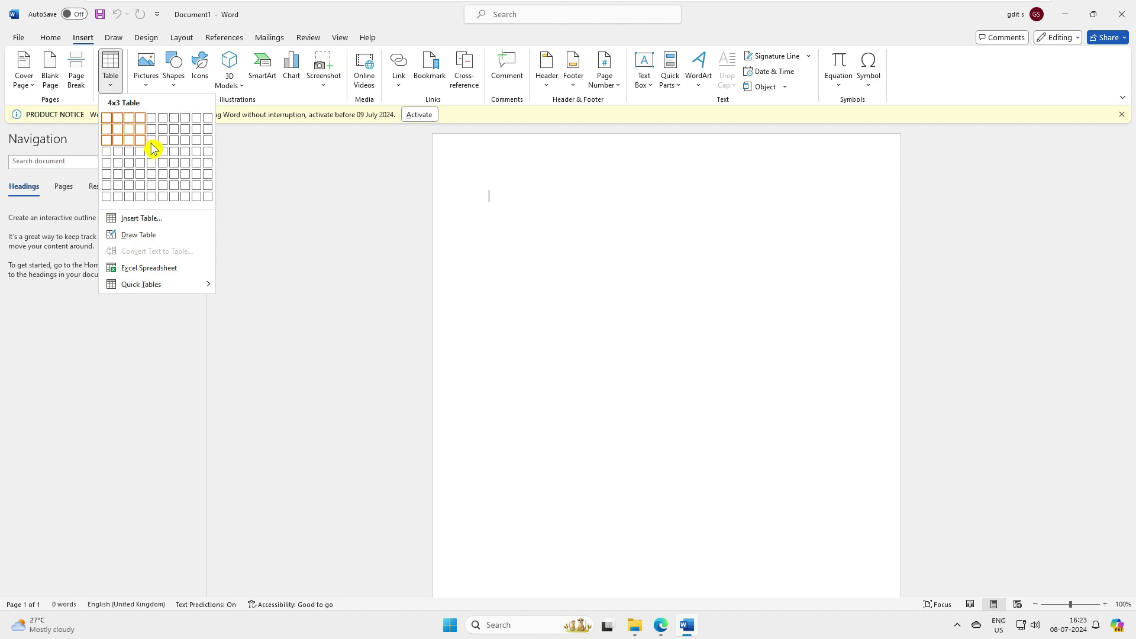
pyautogui.click(142, 140)
pyautogui.click(503, 233)
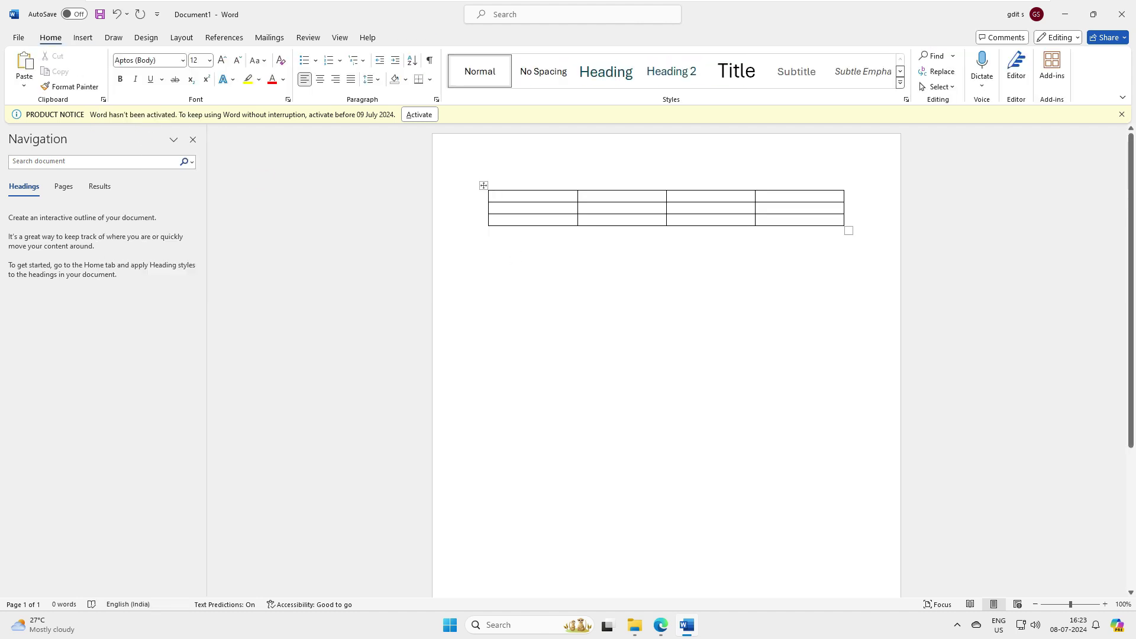
# Step: Switch to the Cutomer copy document in Microsoft Edge and insert a line chart below the table
pyautogui.moveTo(675, 629)
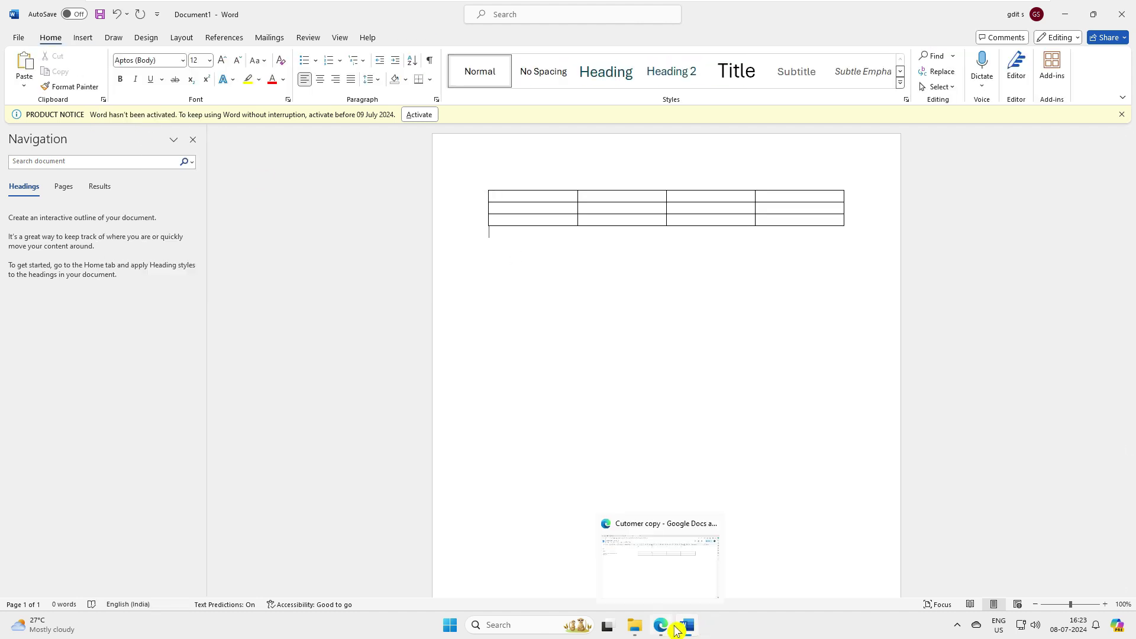
pyautogui.click(664, 627)
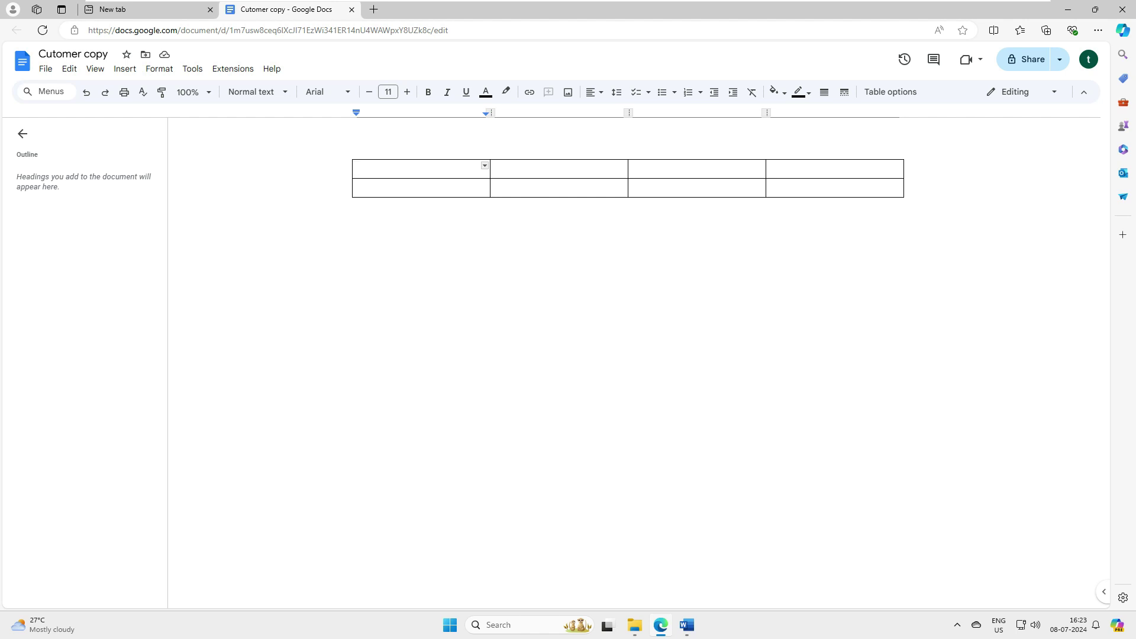
pyautogui.click(119, 69)
pyautogui.moveTo(163, 129)
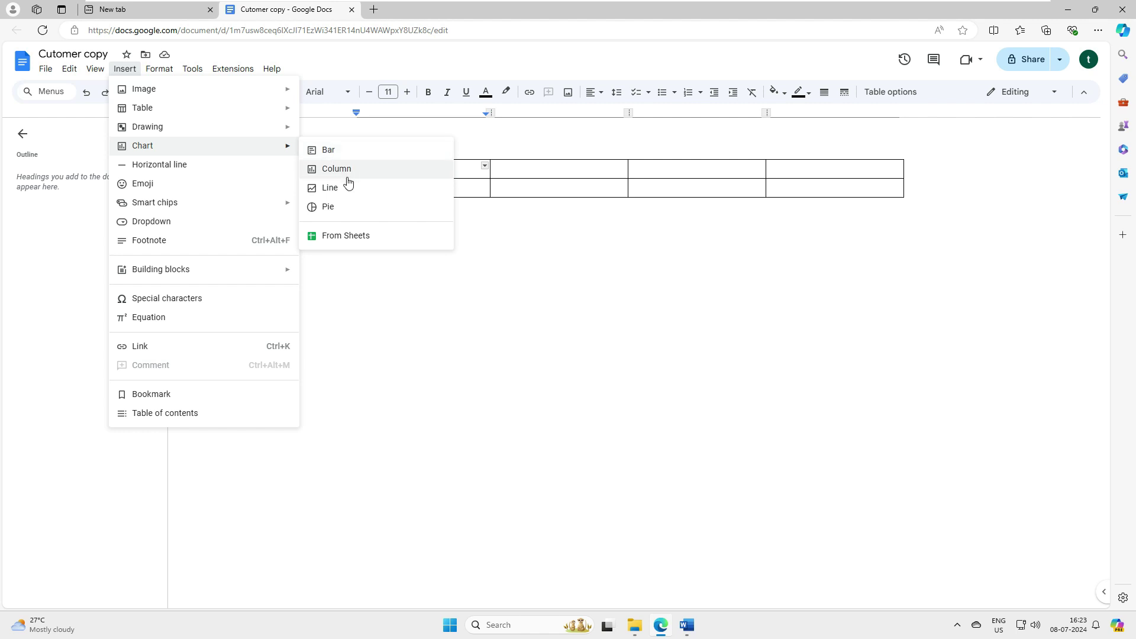
pyautogui.click(332, 187)
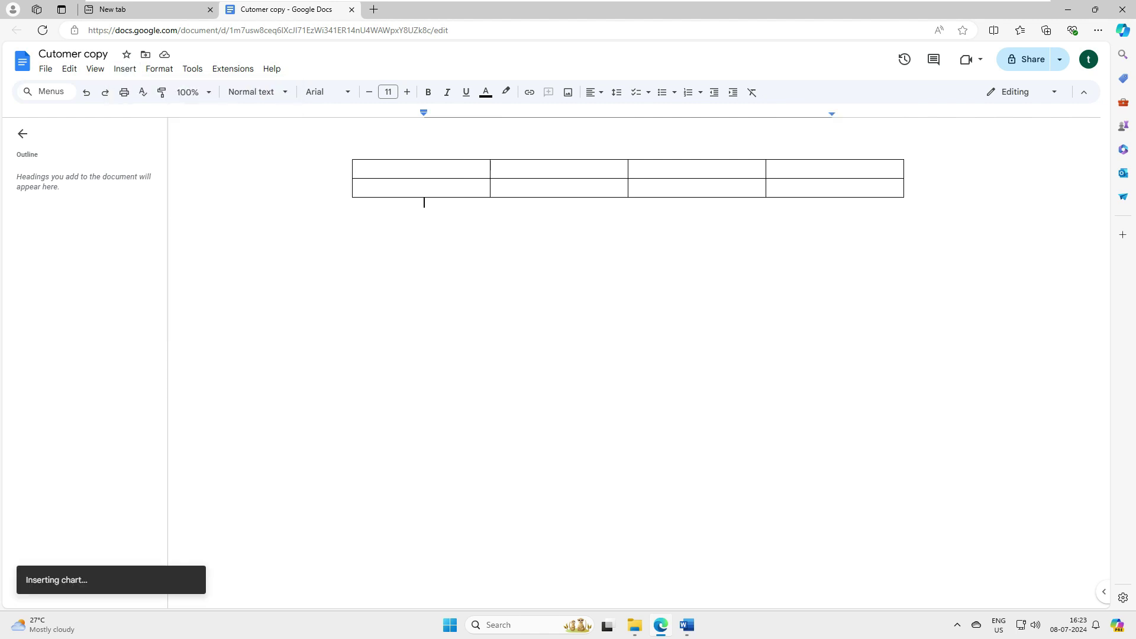
# Step: Switch to Microsoft Word, insert a line chart below the table and dismiss its data sheet
pyautogui.click(686, 625)
pyautogui.click(83, 37)
pyautogui.click(291, 68)
pyautogui.click(418, 223)
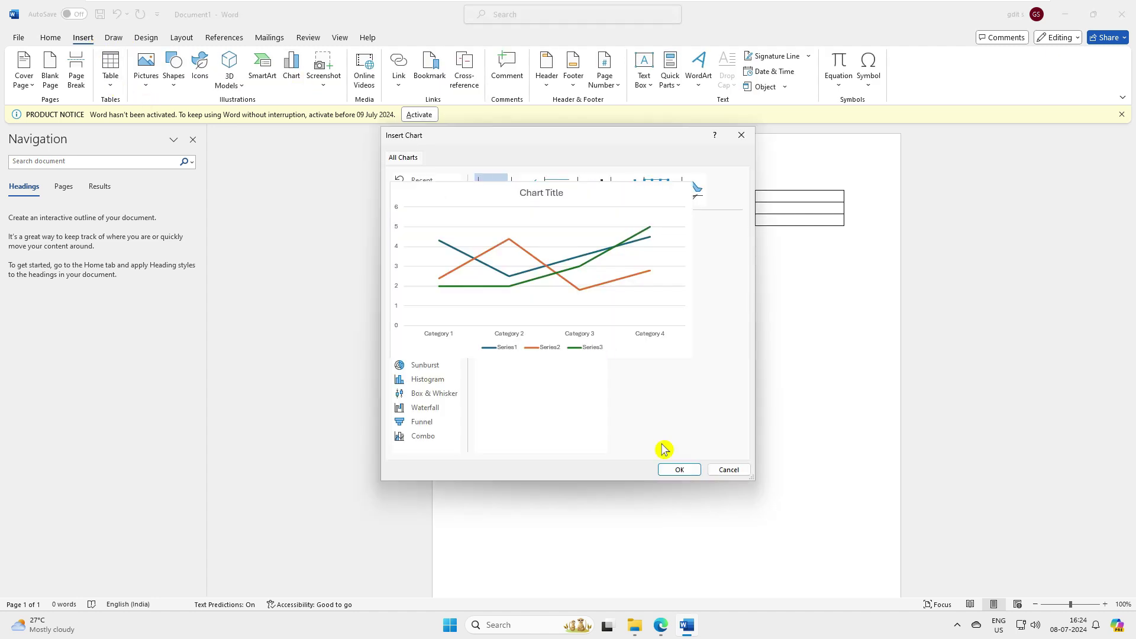
pyautogui.click(679, 470)
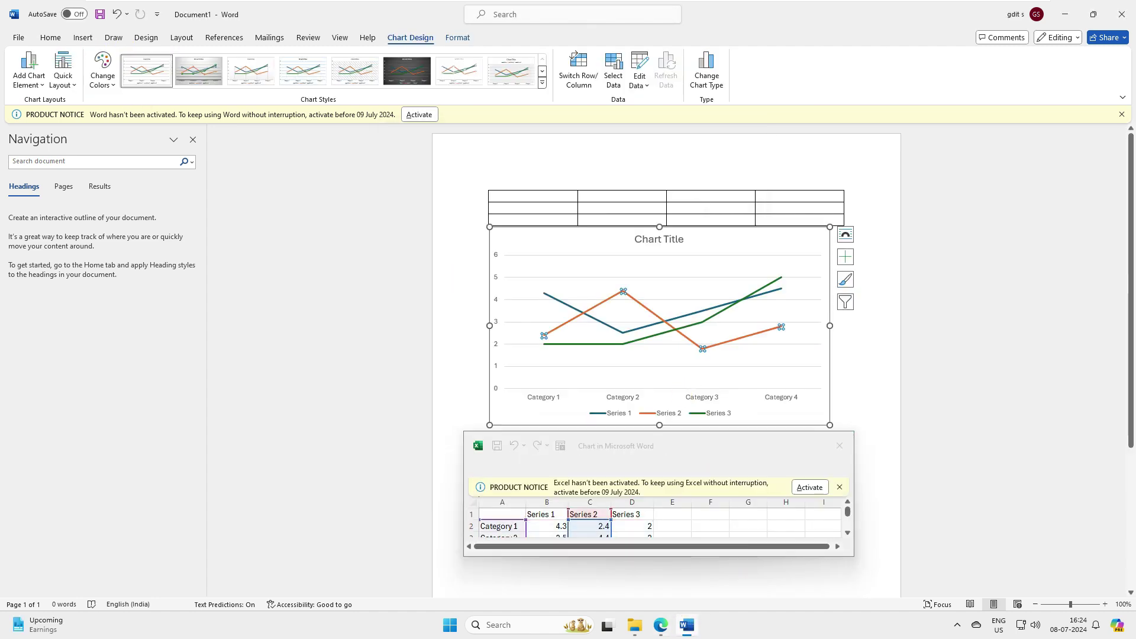
pyautogui.click(662, 338)
pyautogui.click(619, 312)
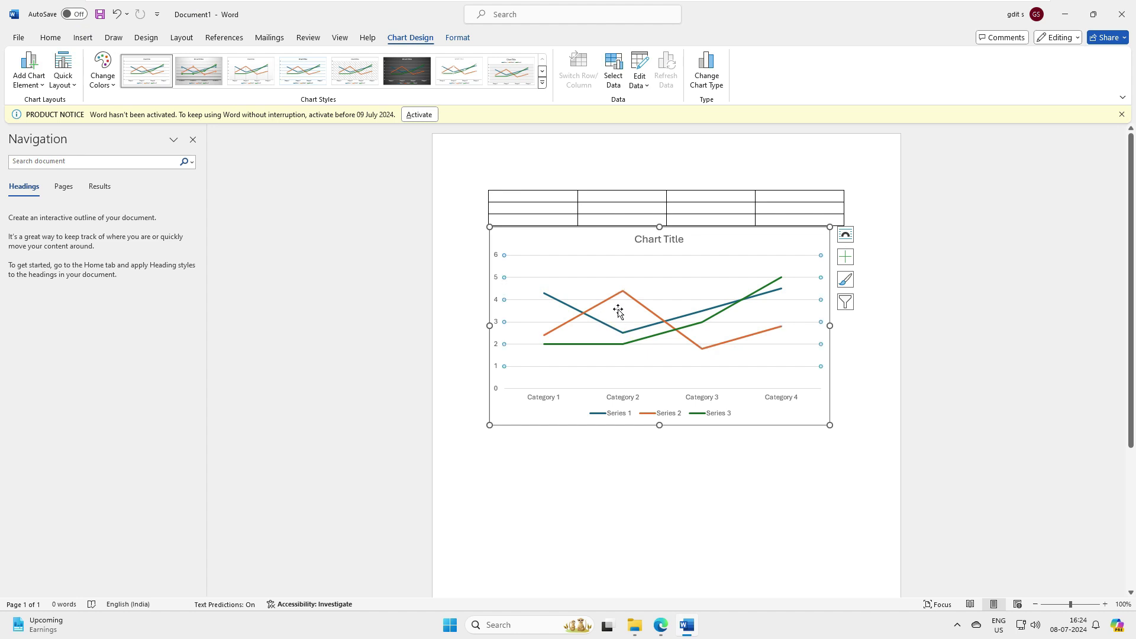
# Step: Return to the Cutomer copy document in Microsoft Edge and shift the line chart within its crop frame
pyautogui.click(660, 625)
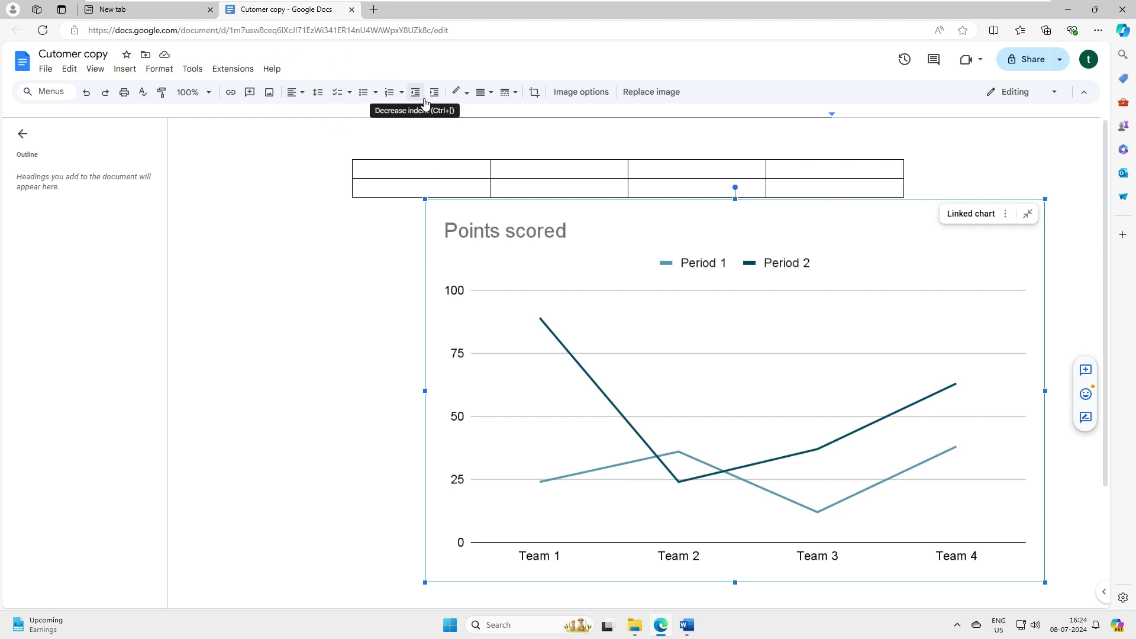
pyautogui.click(534, 91)
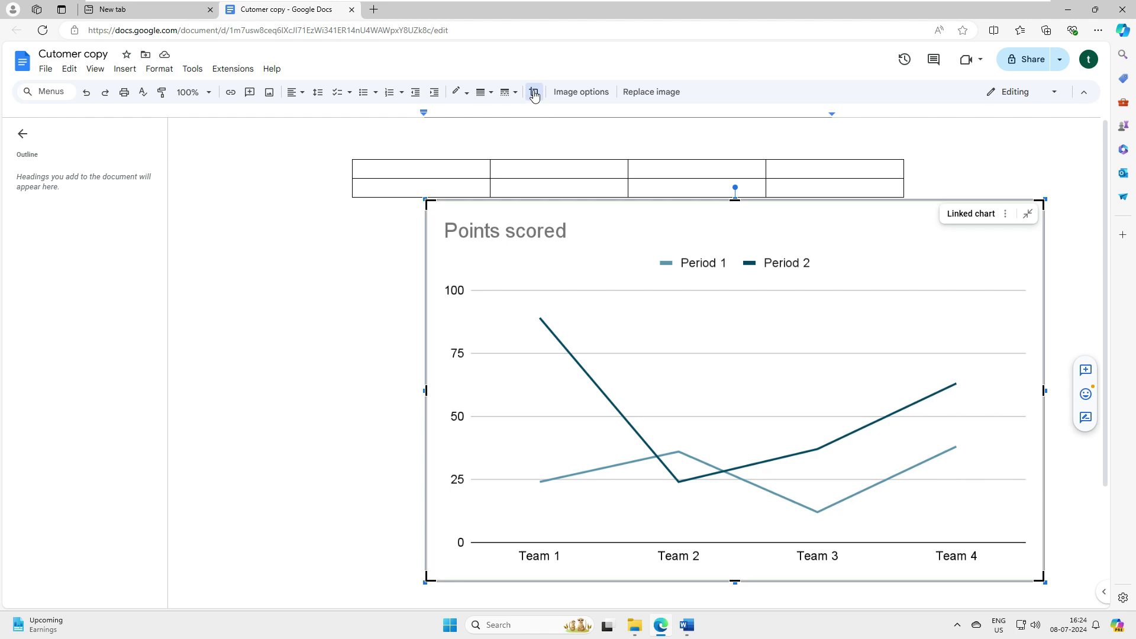
pyautogui.moveTo(563, 315)
pyautogui.mouseDown()
pyautogui.moveTo(660, 394)
pyautogui.moveTo(571, 324)
pyautogui.mouseUp()
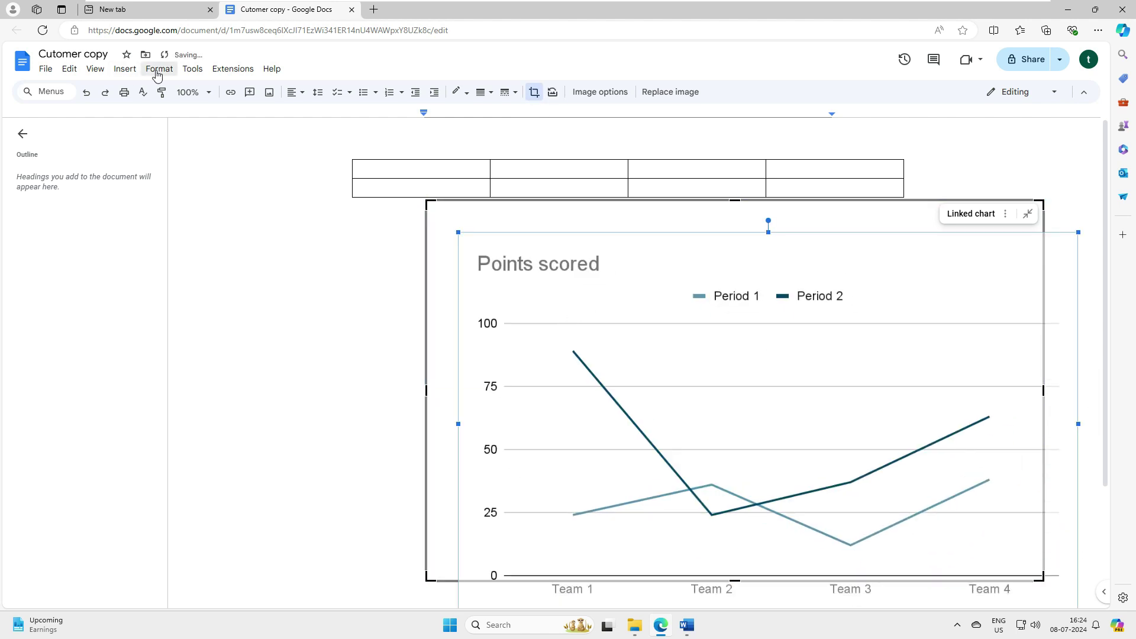
pyautogui.click(191, 70)
pyautogui.moveTo(247, 75)
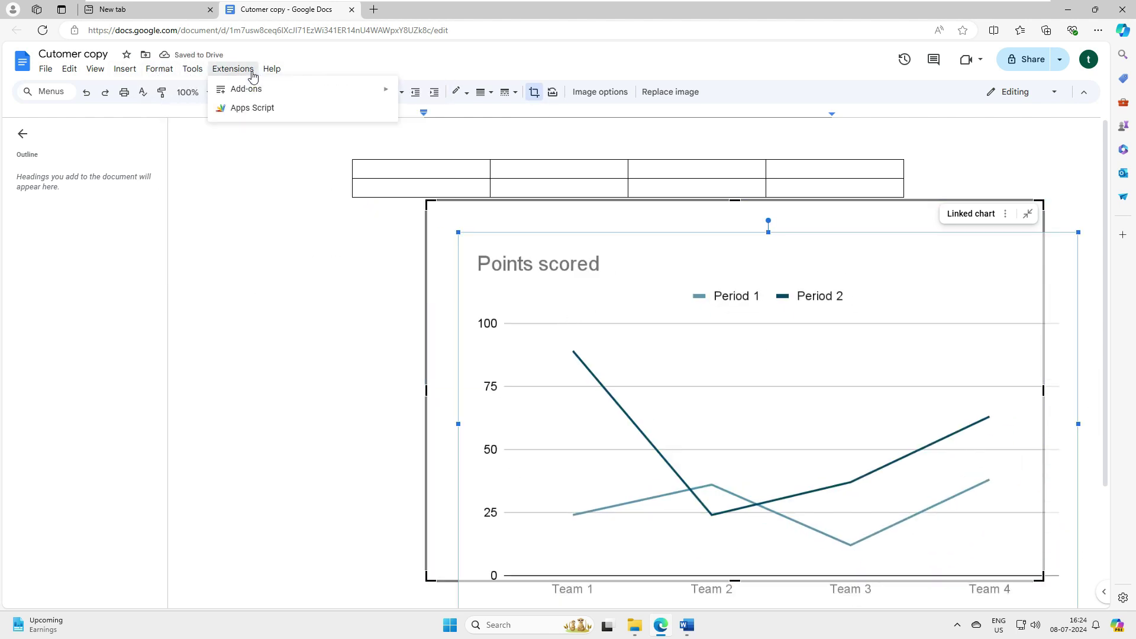
pyautogui.click(284, 68)
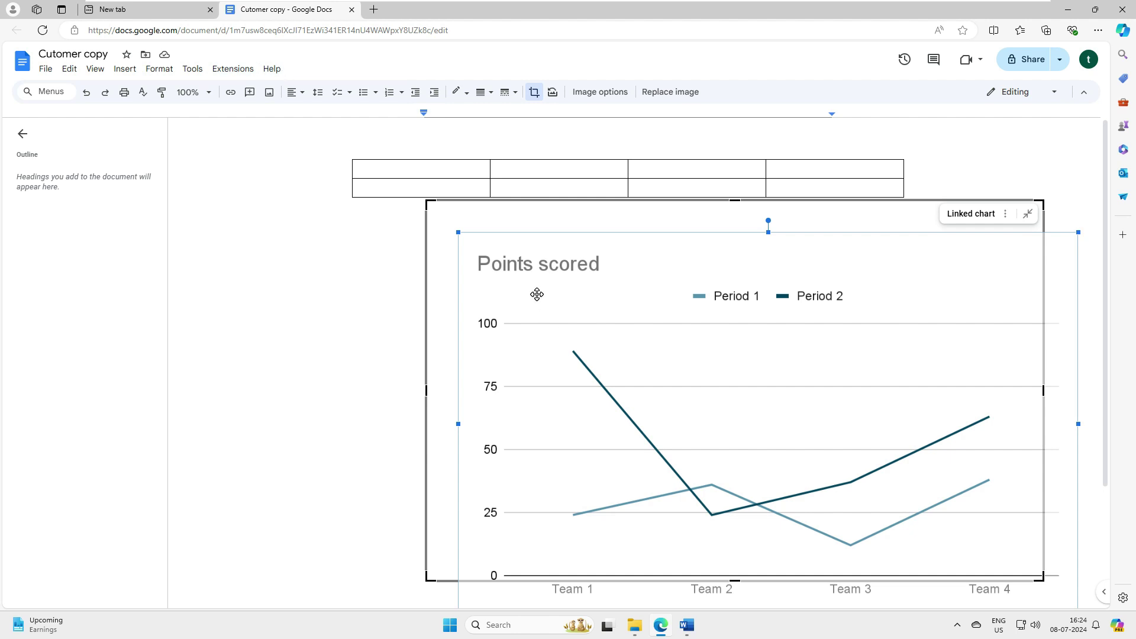
pyautogui.moveTo(555, 294); pyautogui.dragTo(418, 279)
# Step: Close the Cutomer copy document, minimize Microsoft Edge and close the Word document without saving it
pyautogui.click(351, 9)
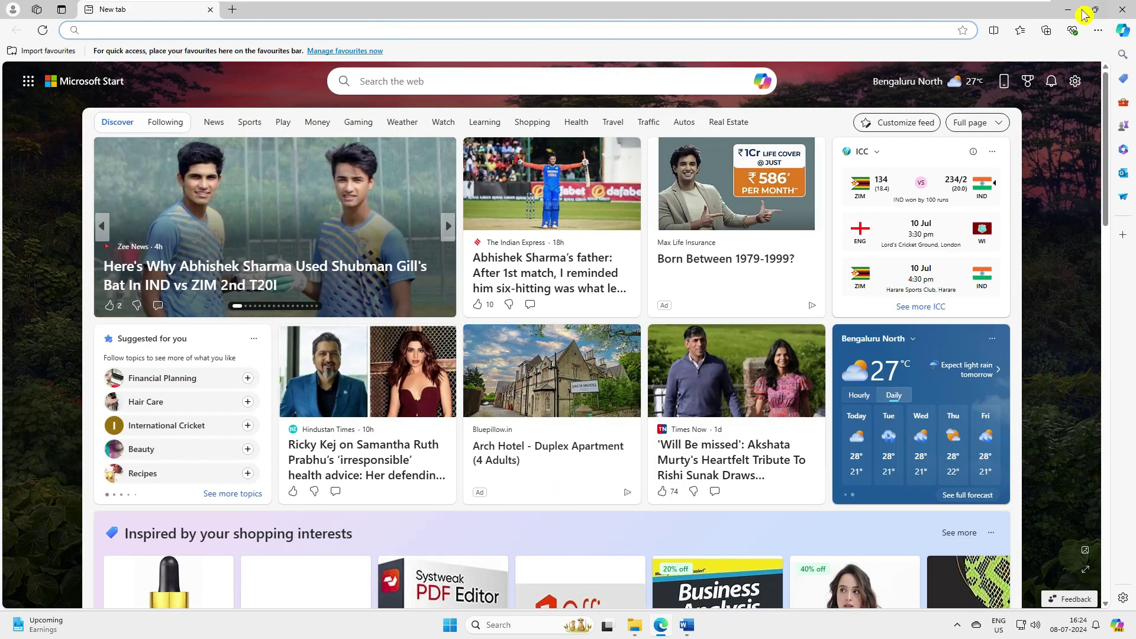
pyautogui.click(1075, 14)
pyautogui.click(1122, 14)
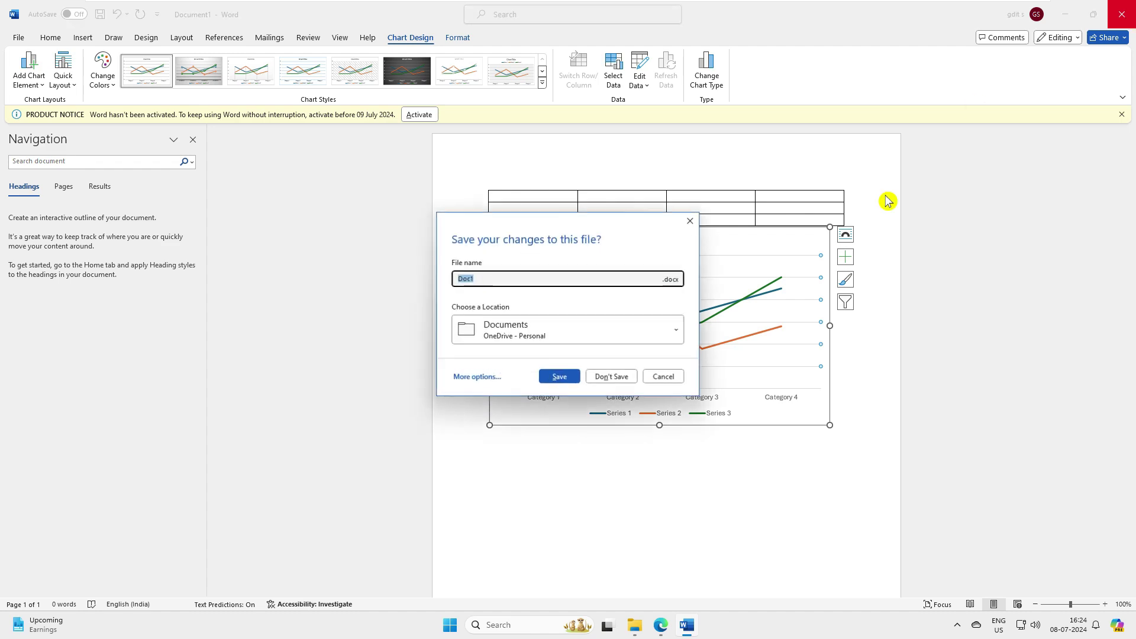
pyautogui.click(611, 381)
# Step: Open the My Drive folder of Google Drive from the desktop and create a new Google Sheets file in it
pyautogui.click(471, 340)
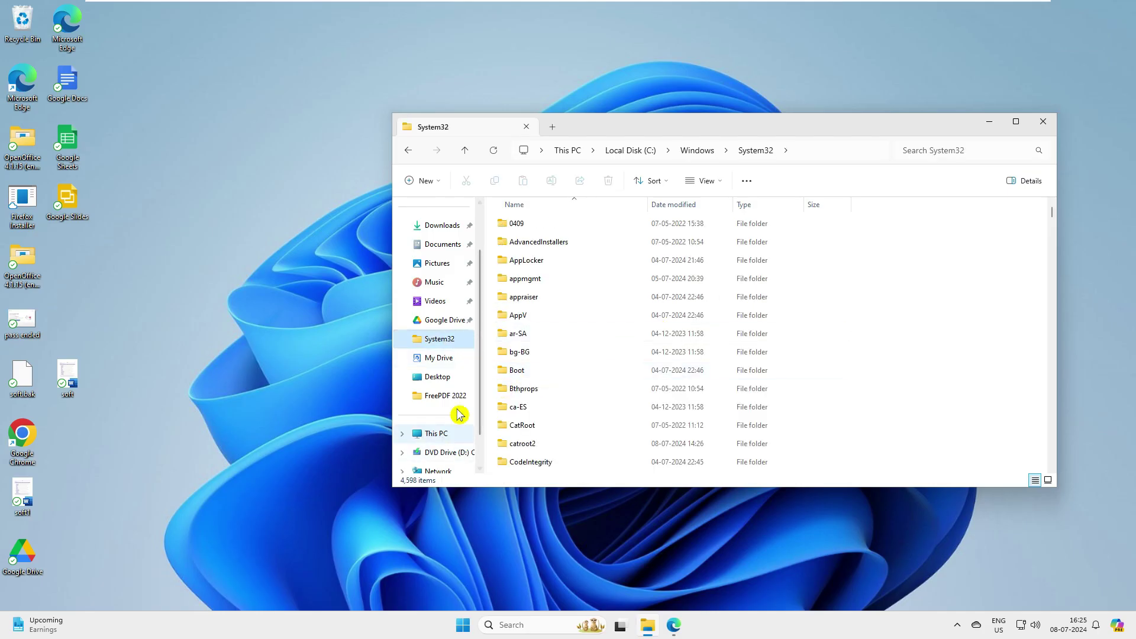
pyautogui.doubleClick(22, 553)
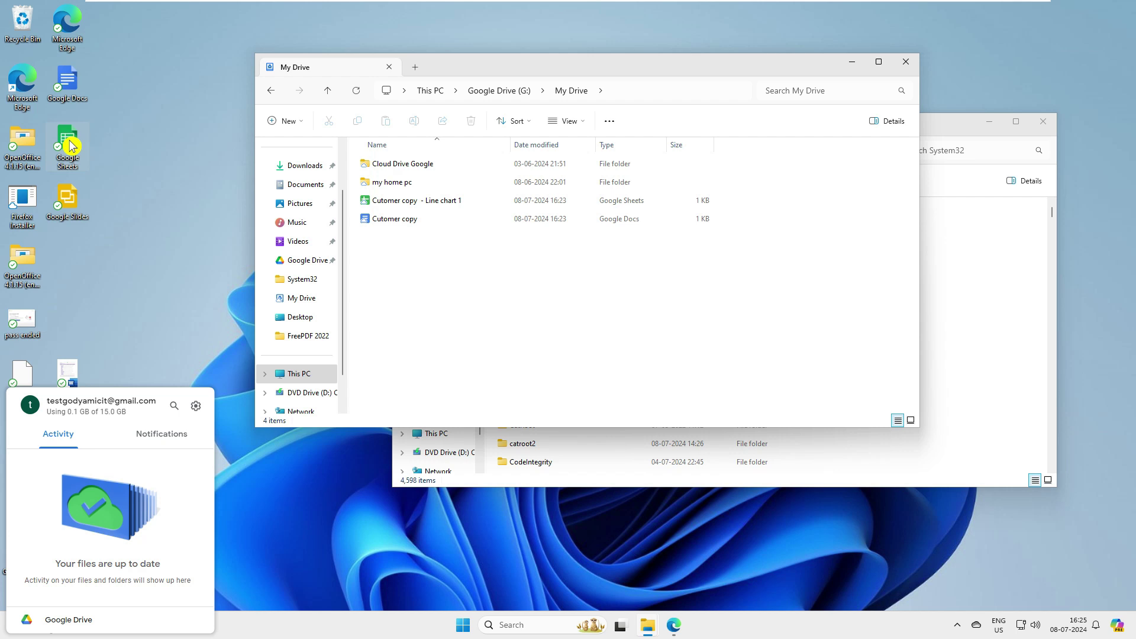
pyautogui.rightClick(439, 260)
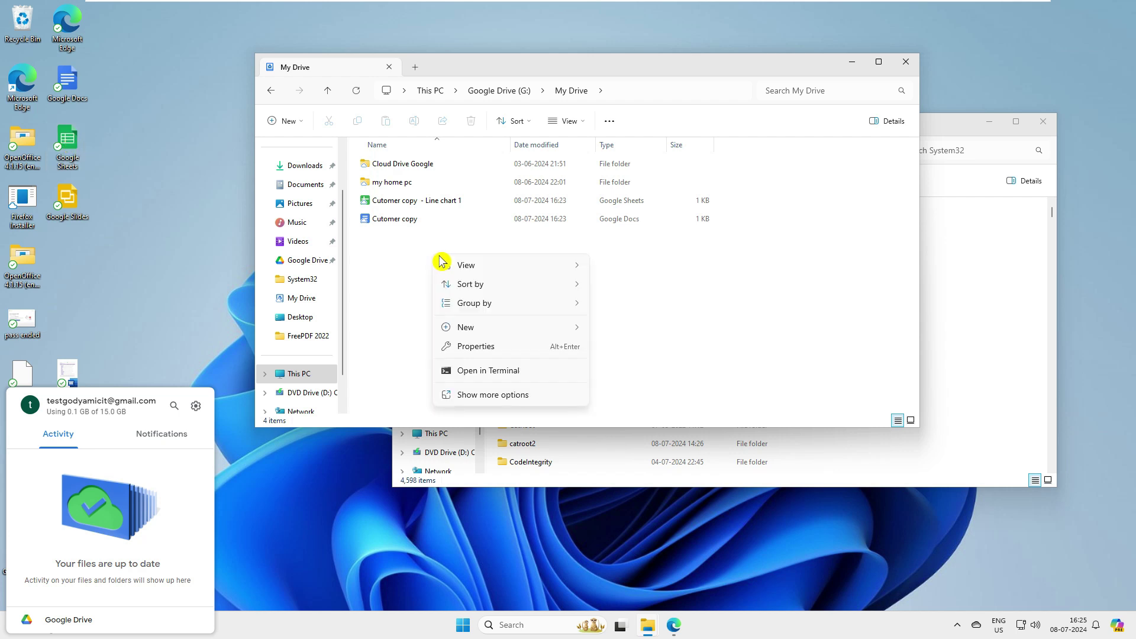
pyautogui.click(504, 400)
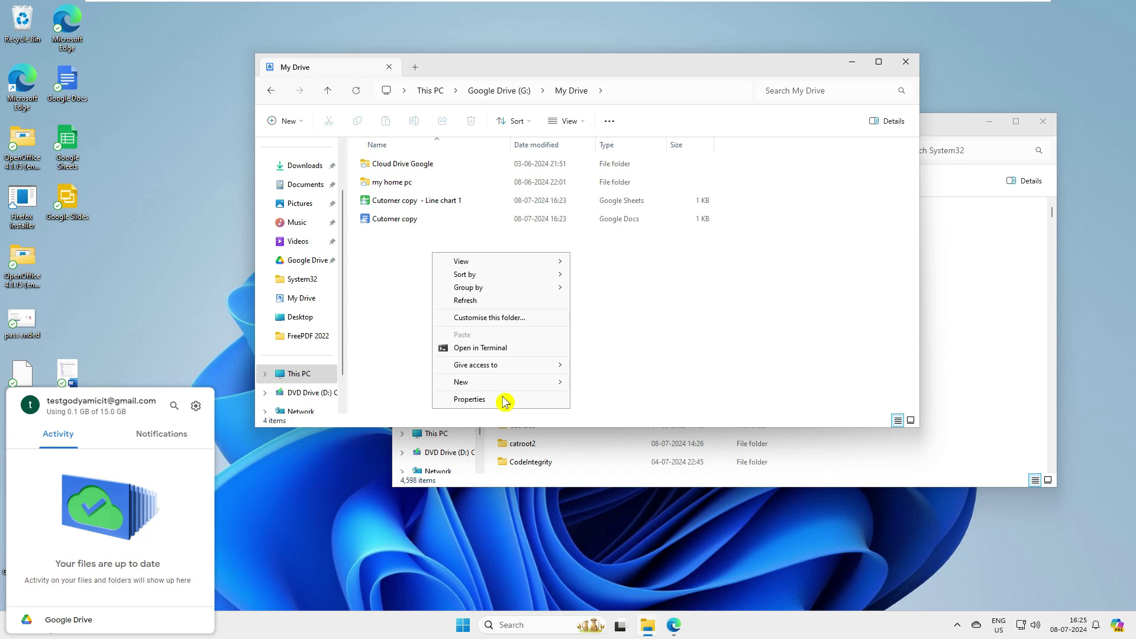
pyautogui.moveTo(548, 384)
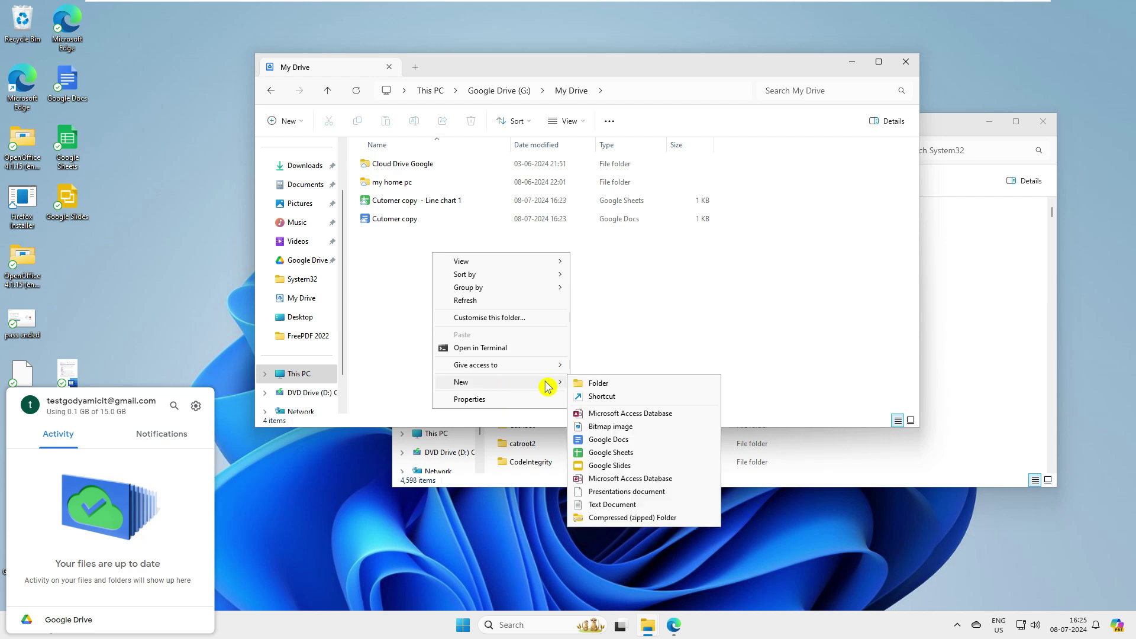
pyautogui.click(615, 453)
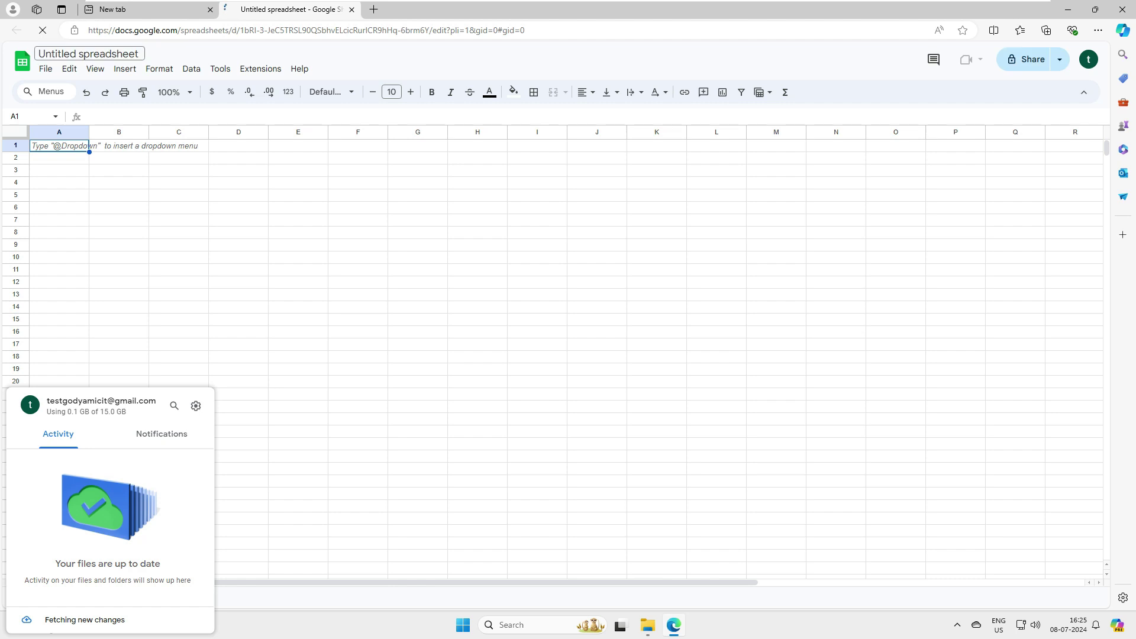
# Step: Name the new spreadsheet Customer data and dismiss the Google Drive activity window
pyautogui.write('Customer data')
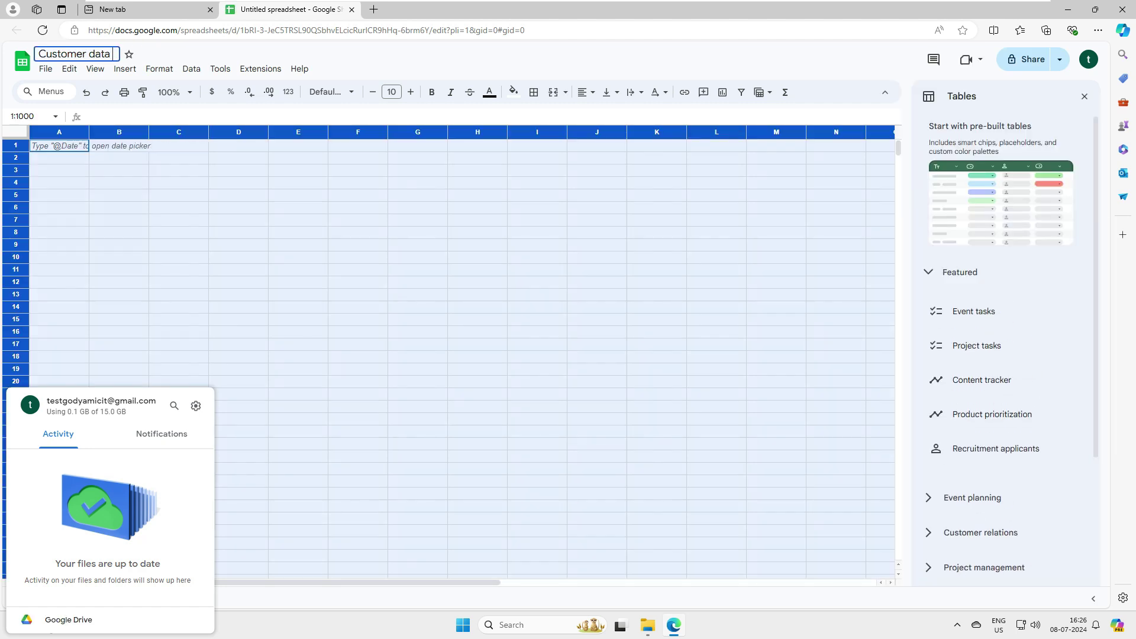
pyautogui.click(161, 246)
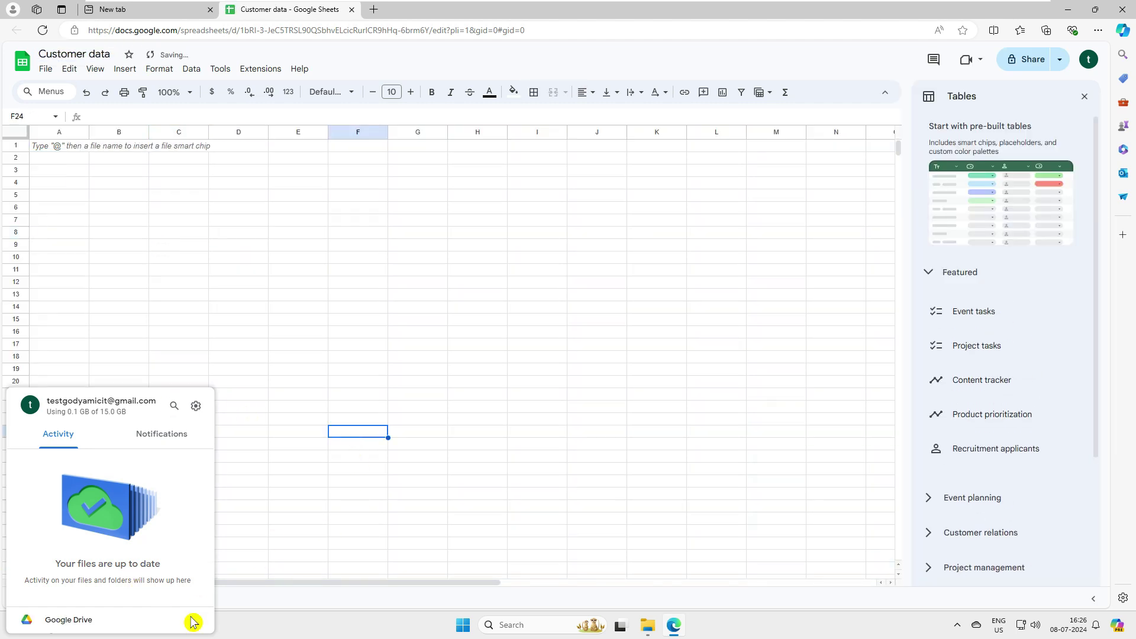
pyautogui.click(199, 259)
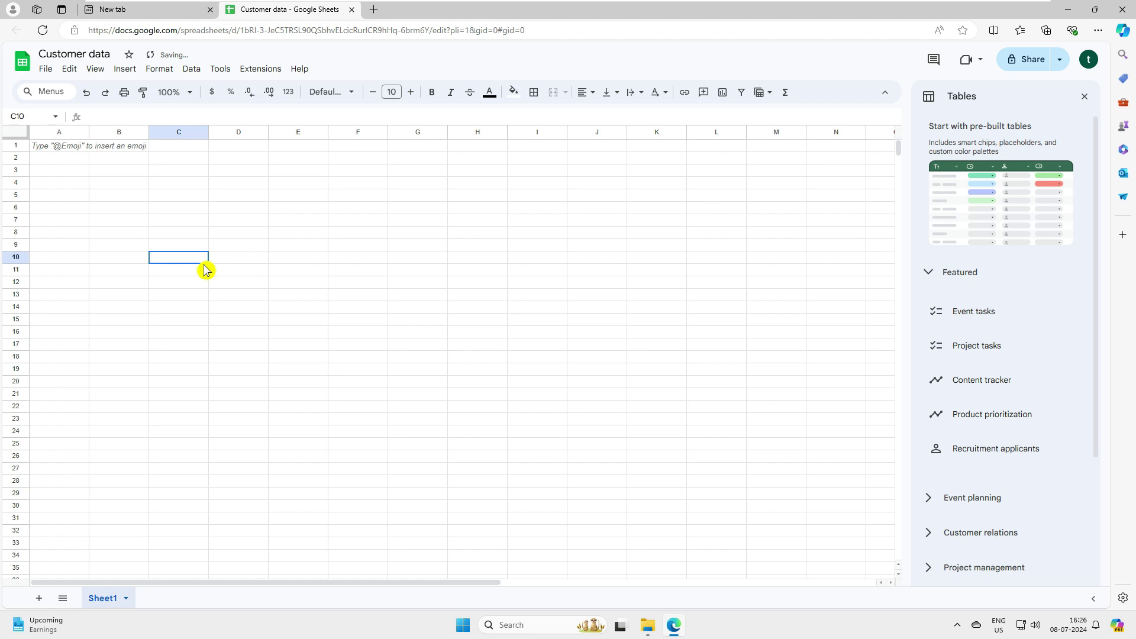
pyautogui.click(45, 70)
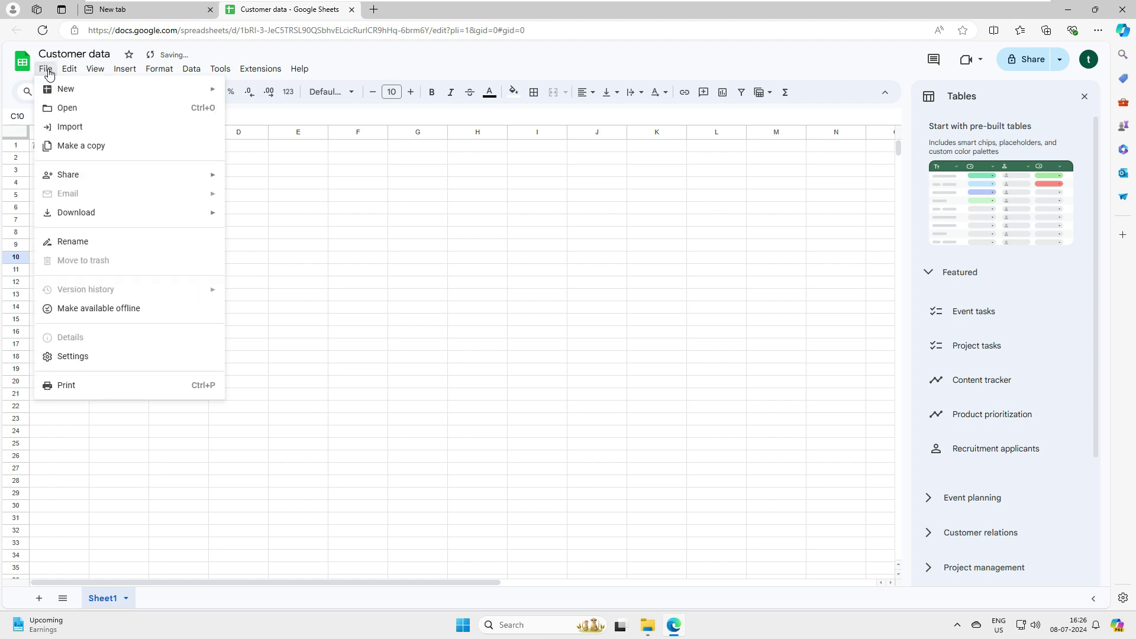
pyautogui.moveTo(99, 73)
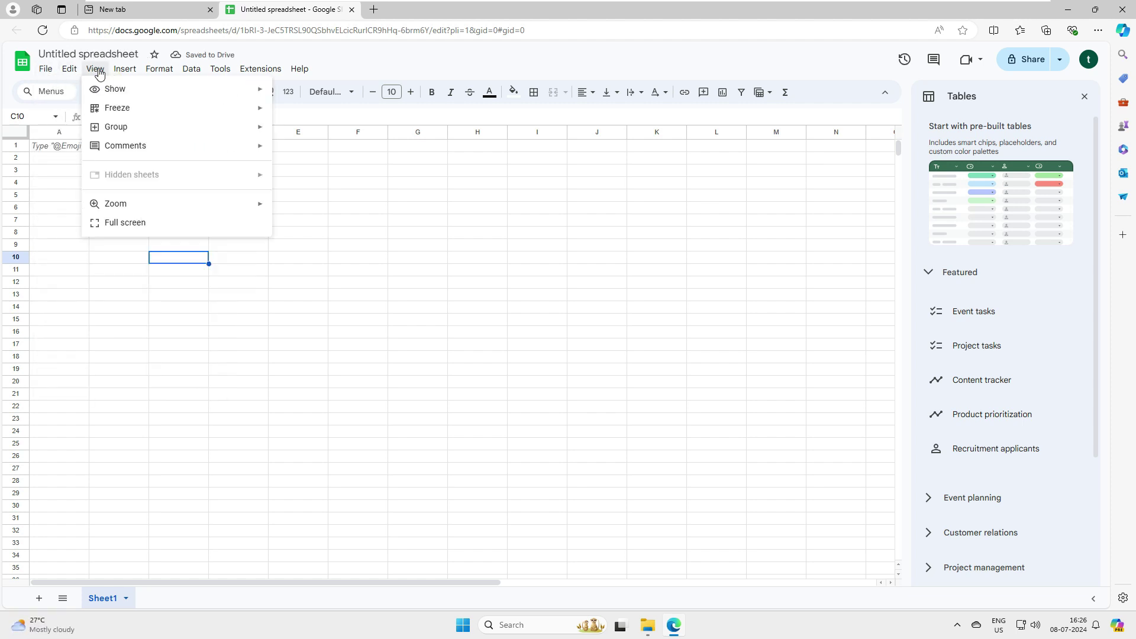
pyautogui.moveTo(128, 111)
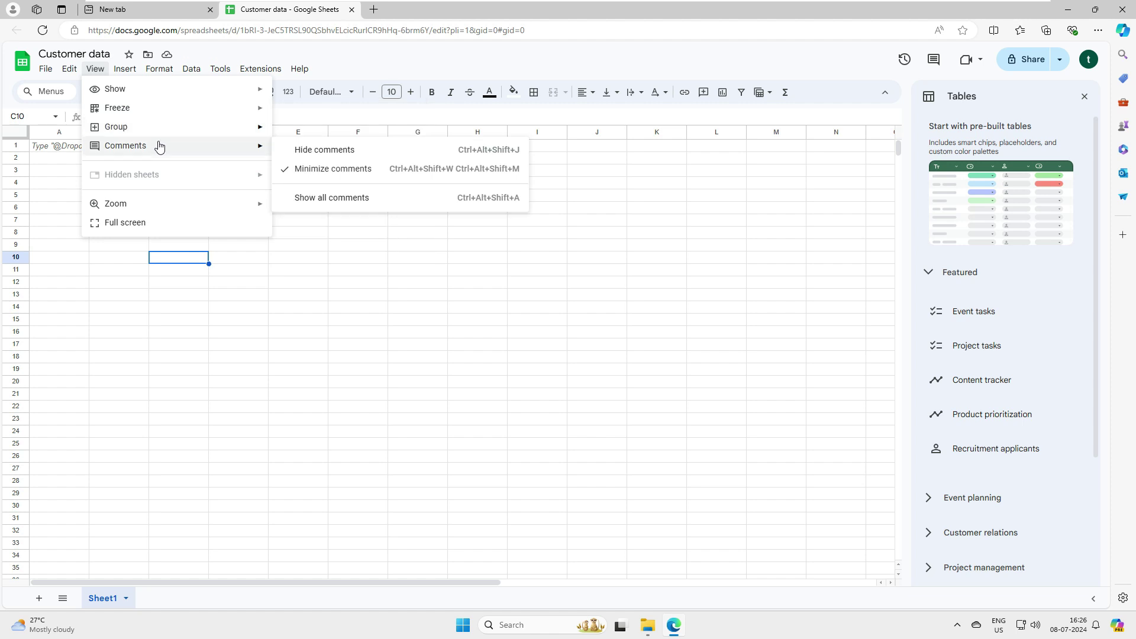
# Step: Insert the sigma logo picture both inside cell C10 and over the cells of the Customer data sheet
pyautogui.moveTo(157, 133)
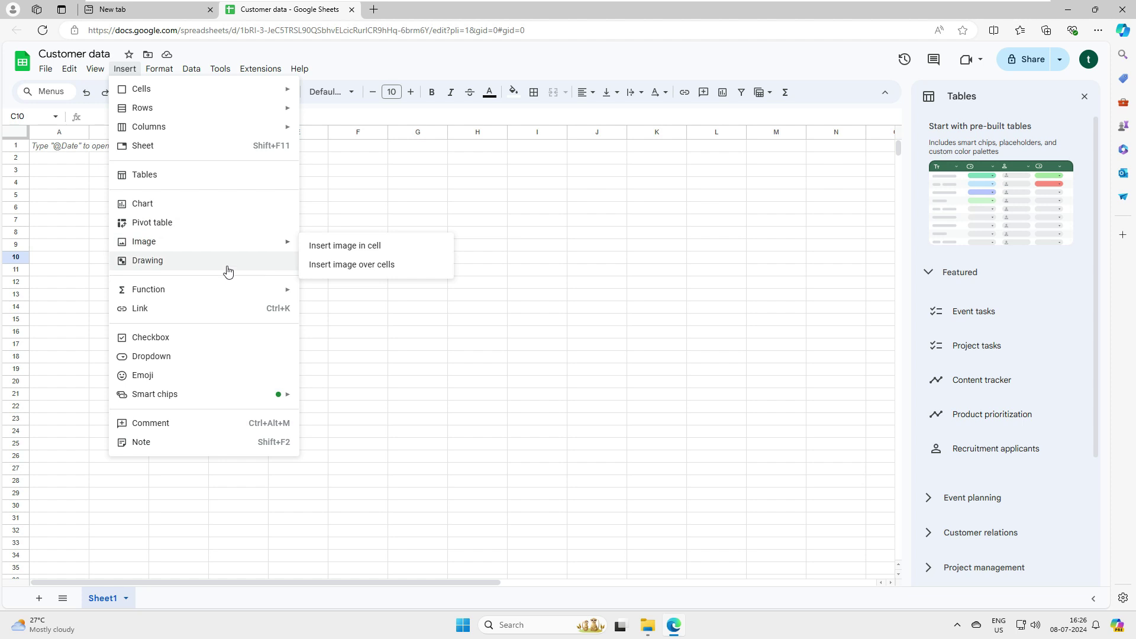
pyautogui.moveTo(205, 248)
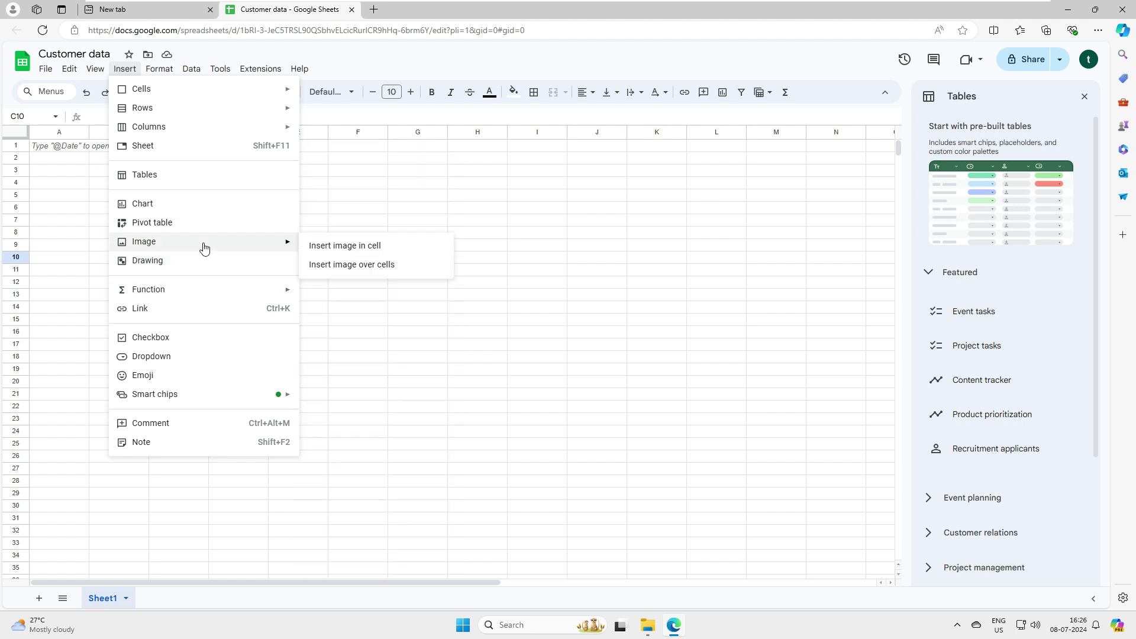
pyautogui.click(344, 260)
pyautogui.click(556, 399)
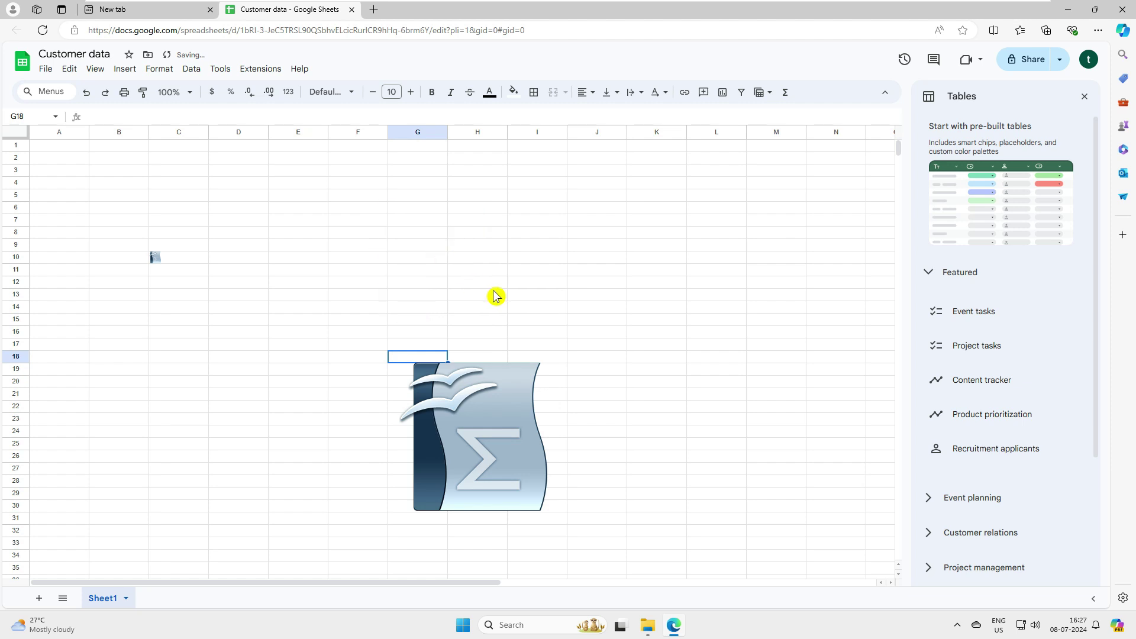
pyautogui.click(629, 296)
pyautogui.click(392, 278)
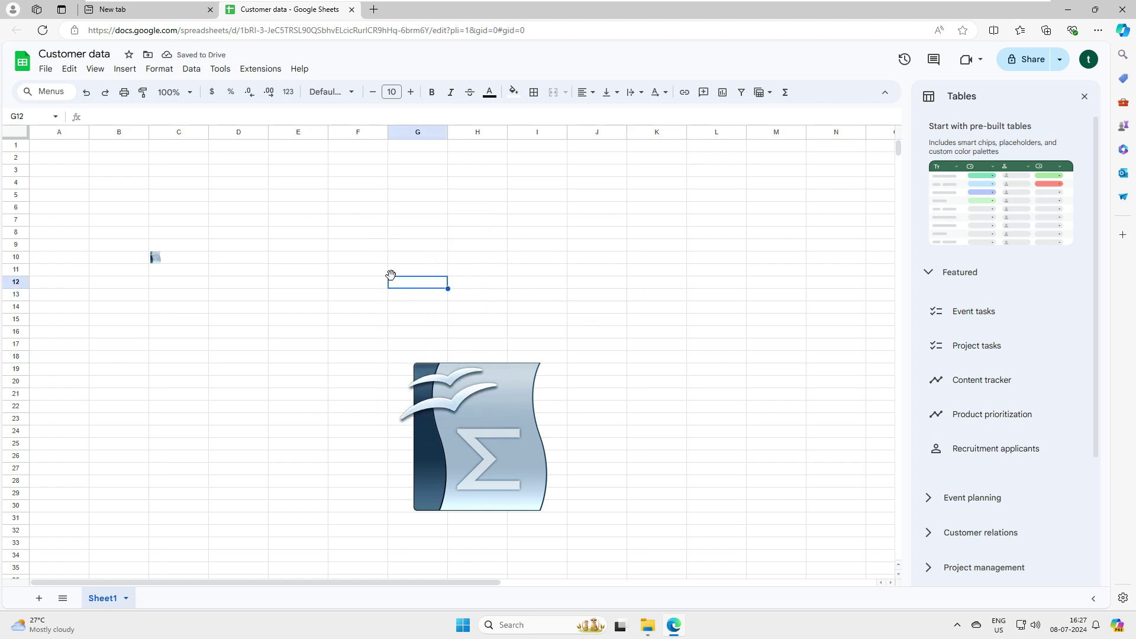
# Step: Delete the small picture in cell C10
pyautogui.click(157, 256)
pyautogui.press('Delete')
pyautogui.click(69, 171)
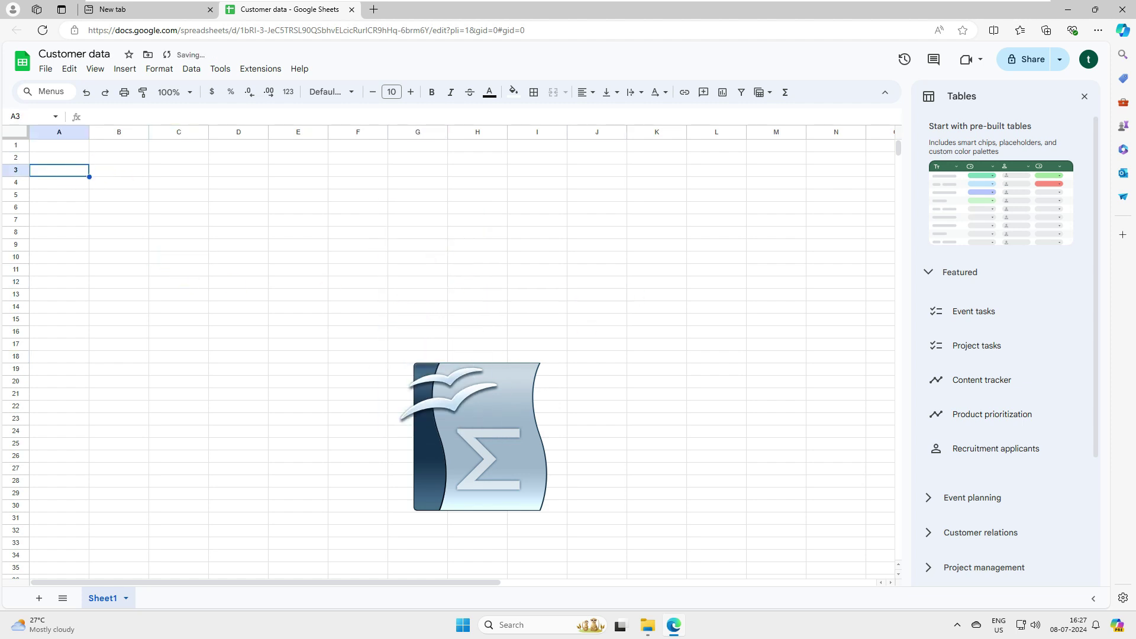
# Step: Paste the sales table with columns OrderDate, Region, Manager, SalesMan, Item, Units, Unit_price and Sale_amt starting at cell A2
pyautogui.click(132, 198)
pyautogui.click(68, 161)
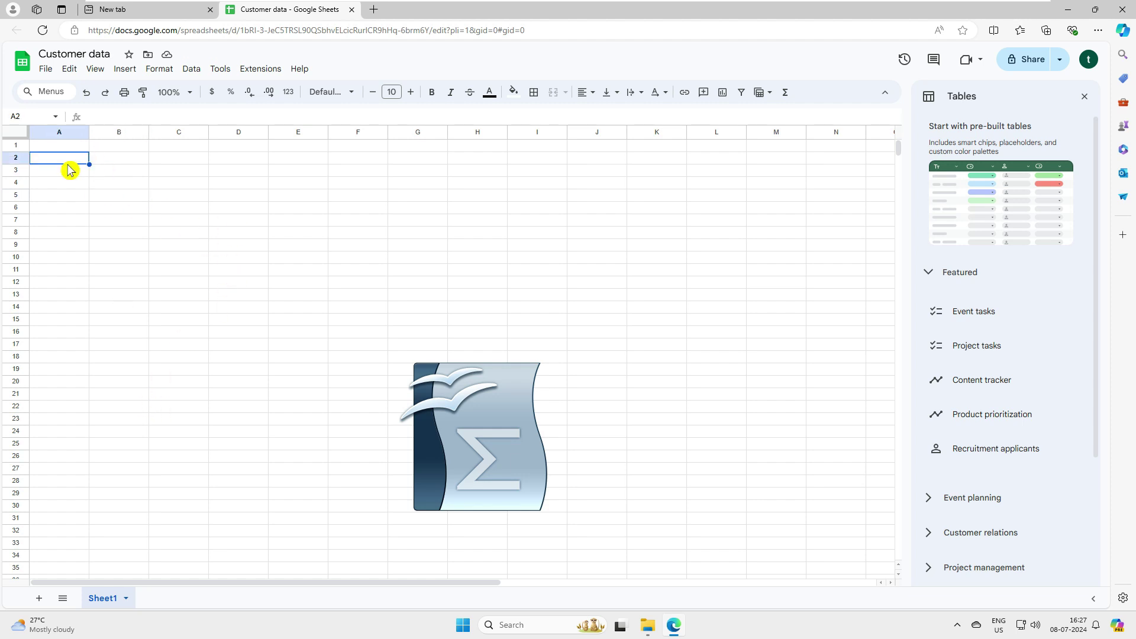
pyautogui.write('OrderDate\tRegion\tManager\tSalesMan\tItem\tUnits\tUnit_price\tSale_amt 1-6-18\tEast\tMartha\tAlexander\tTelevision\t95\t1,198.00\t1,13,810.00 1-23-18\tCentral\tHermann\tShelli\tHome Theater\t50\t500.00\t25,000.00 2-9-18\tCentral\tHermann\tLuis\tTelevision\t36\t1,198.00\t43,128.00 2-26-18\tCentral\tTimothy\tDavid\tCell Phone\t27\t225.00\t6,075.00 3-15-18\tWest\tTimothy\tStephen\tTelevision\t56\t1,198.00\t67,088.00 4-1-18\tEast\tMartha\tAlexander\tHome Theater\t60\t500.00\t30,000.00 4-18-18\tCentral\tMartha\tSteven\tTelevision\t75\t1,198.00\t89,850.00 5-5-18\tCentral\tHermann\tLuis\tTelevision\t90\t1,198.00\t1,07,820.00 5-22-18\tWest\tDouglas\tMichael\tTelevision\t32\t1,198.00\t38,336.00 6-8-18\tEast\tMartha\tAlexander\tHome Theater\t60\t500.00\t30,000.00')
pyautogui.click(299, 297)
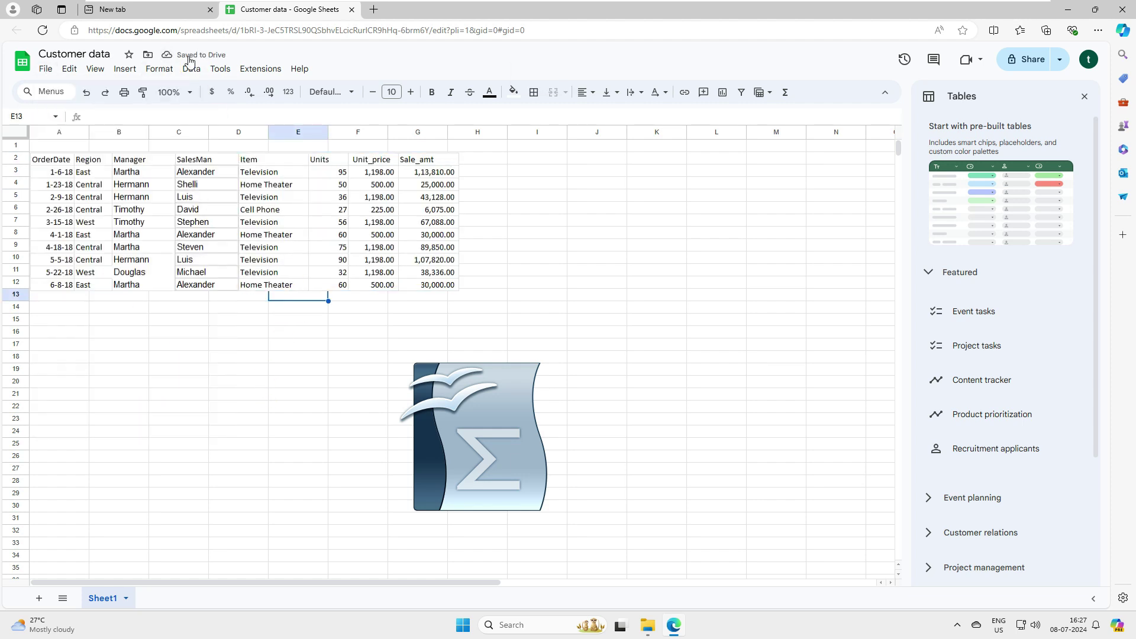
pyautogui.moveTo(201, 320); pyautogui.dragTo(237, 320)
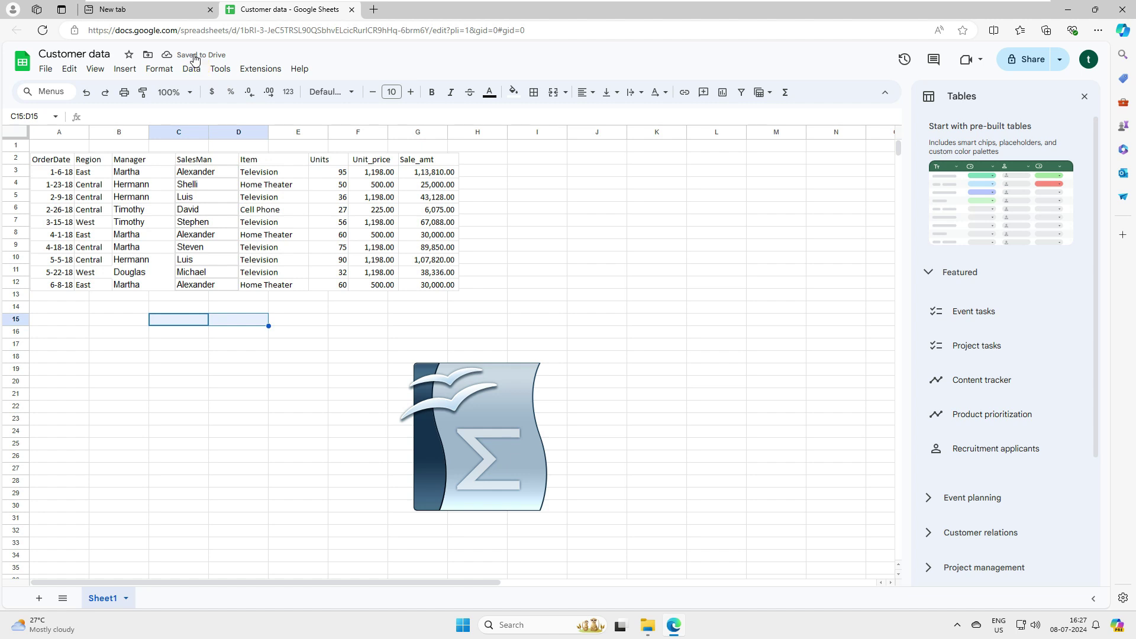
pyautogui.click(282, 319)
pyautogui.press('Home')
pyautogui.press('Up')
pyautogui.press('Up')
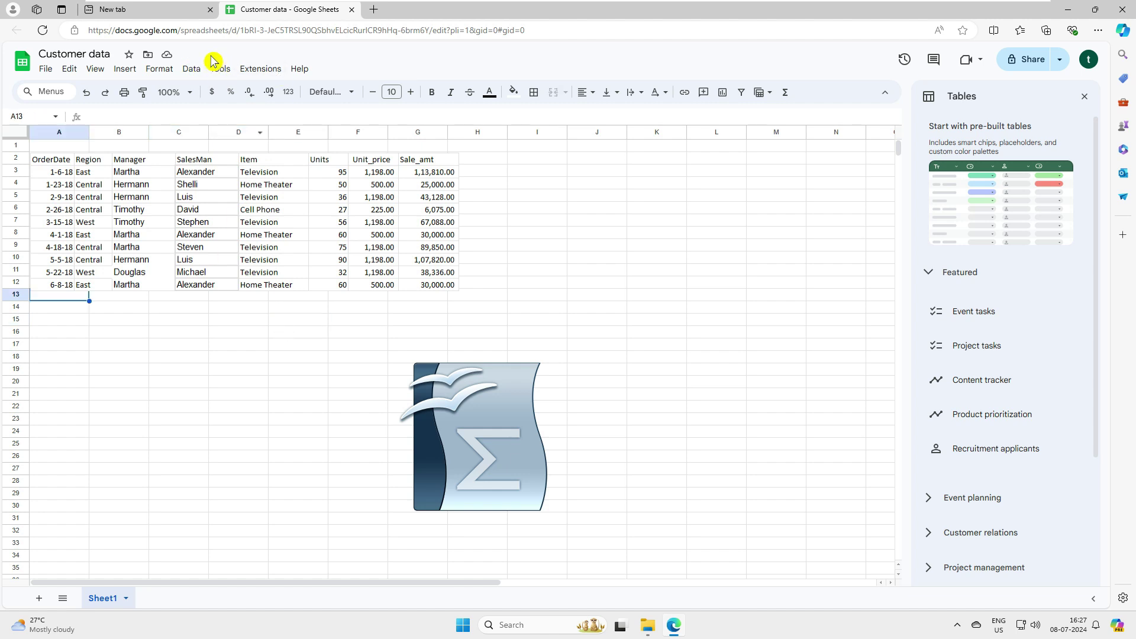
# Step: Add a manager's first name in cell B13, directly below the Manager column of the sales table
pyautogui.click(134, 297)
pyautogui.write('Pau;')
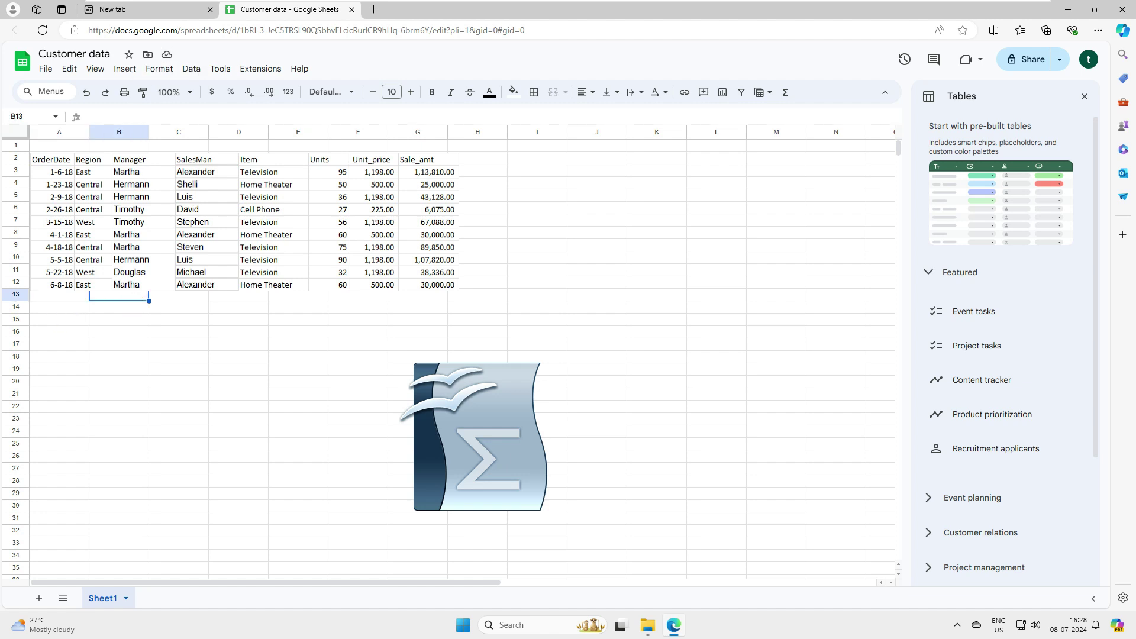
pyautogui.write('l')
pyautogui.click(178, 356)
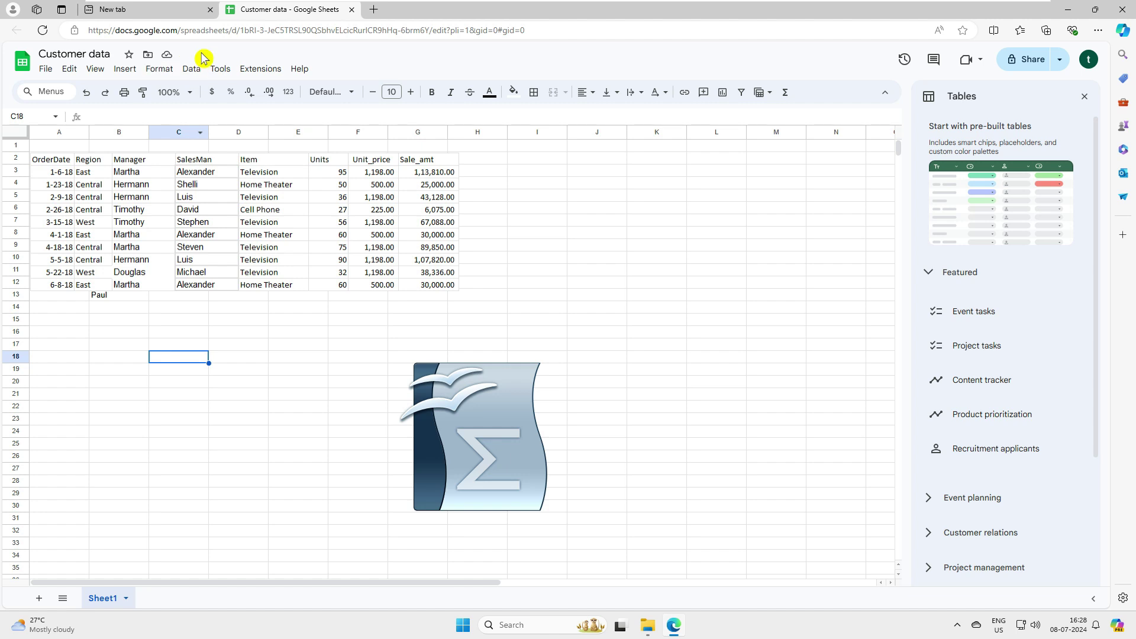
# Step: Add a dropdown data validation rule with blank options to cell C18
pyautogui.click(219, 69)
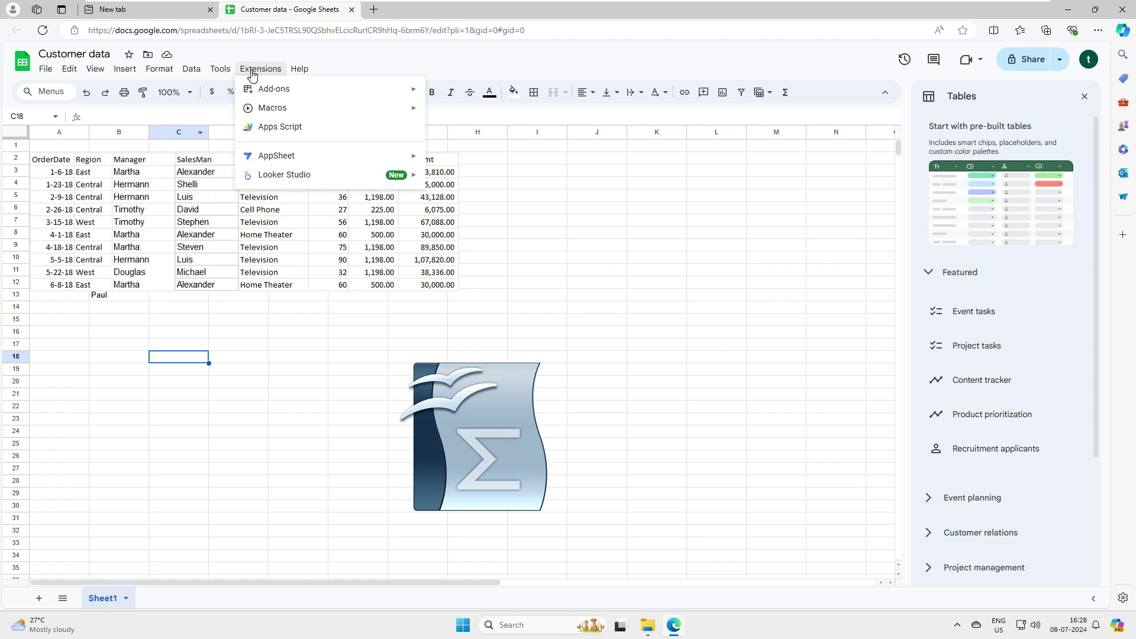
pyautogui.moveTo(303, 70)
pyautogui.moveTo(191, 74)
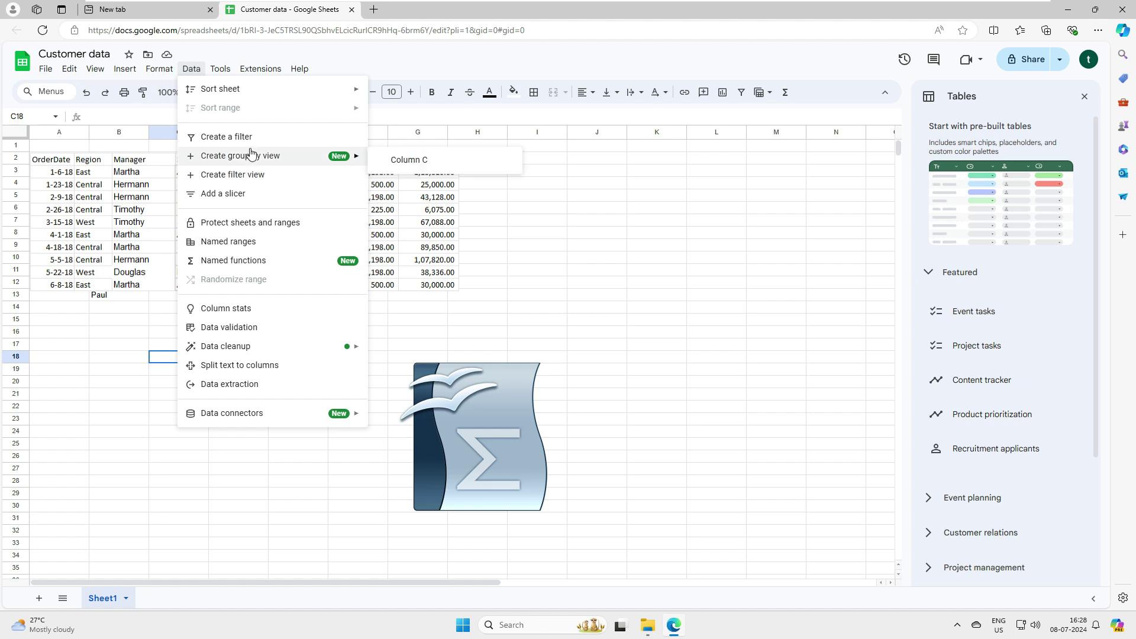
pyautogui.click(239, 329)
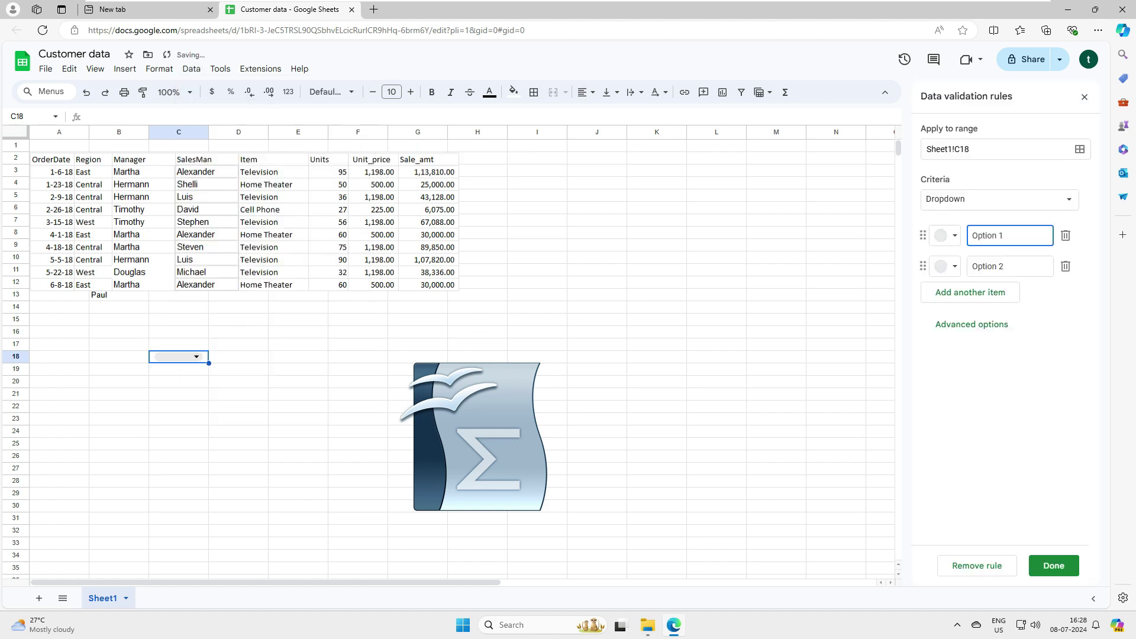
pyautogui.click(550, 233)
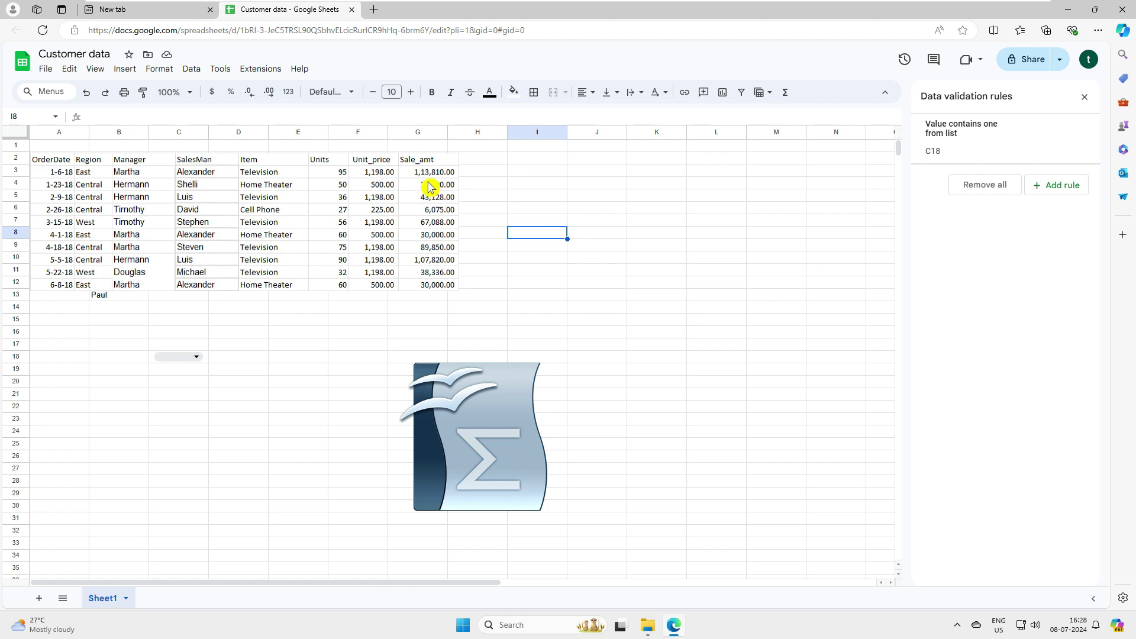
pyautogui.click(299, 311)
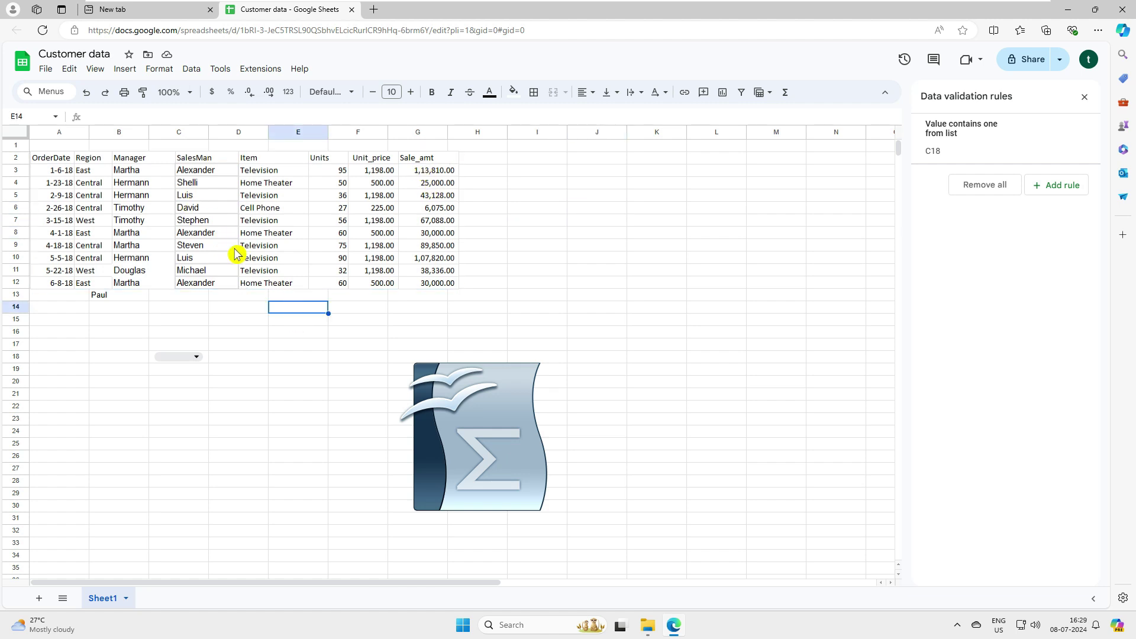
# Step: Switch to Google Slides from the desktop shortcut, create a blank presentation and dismiss the live pointers tip
pyautogui.click(1068, 10)
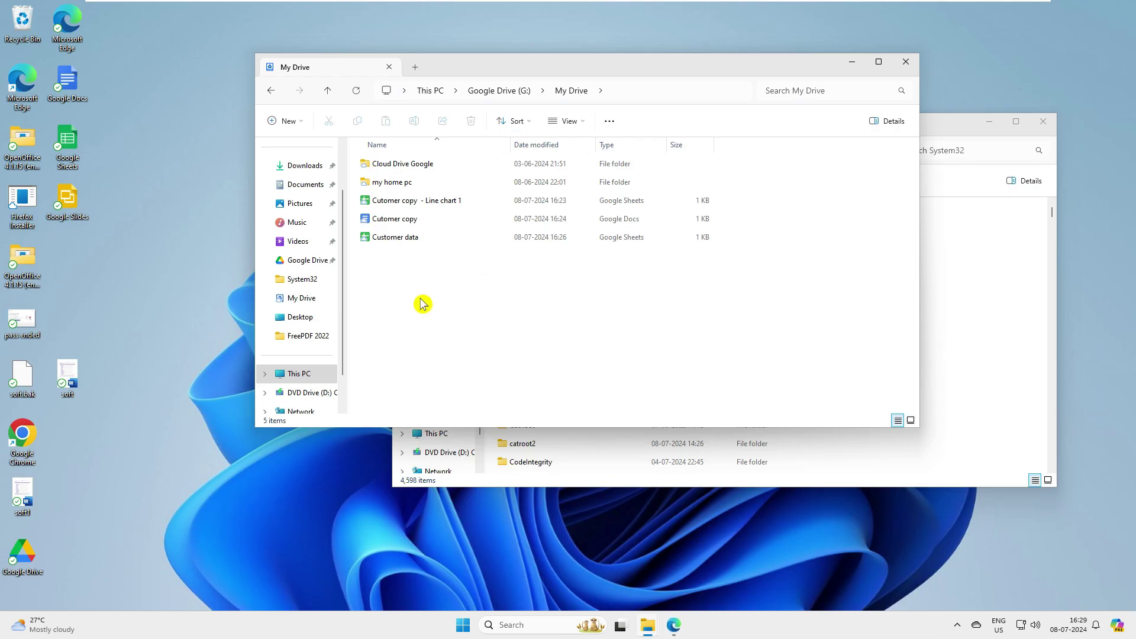
pyautogui.rightClick(421, 279)
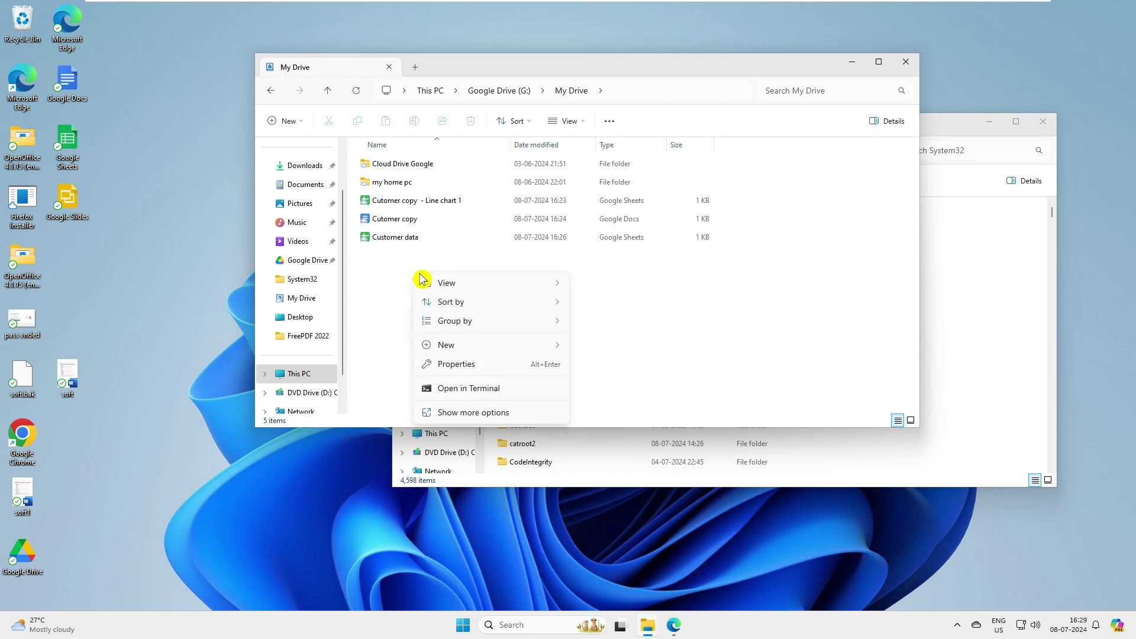
pyautogui.moveTo(507, 355)
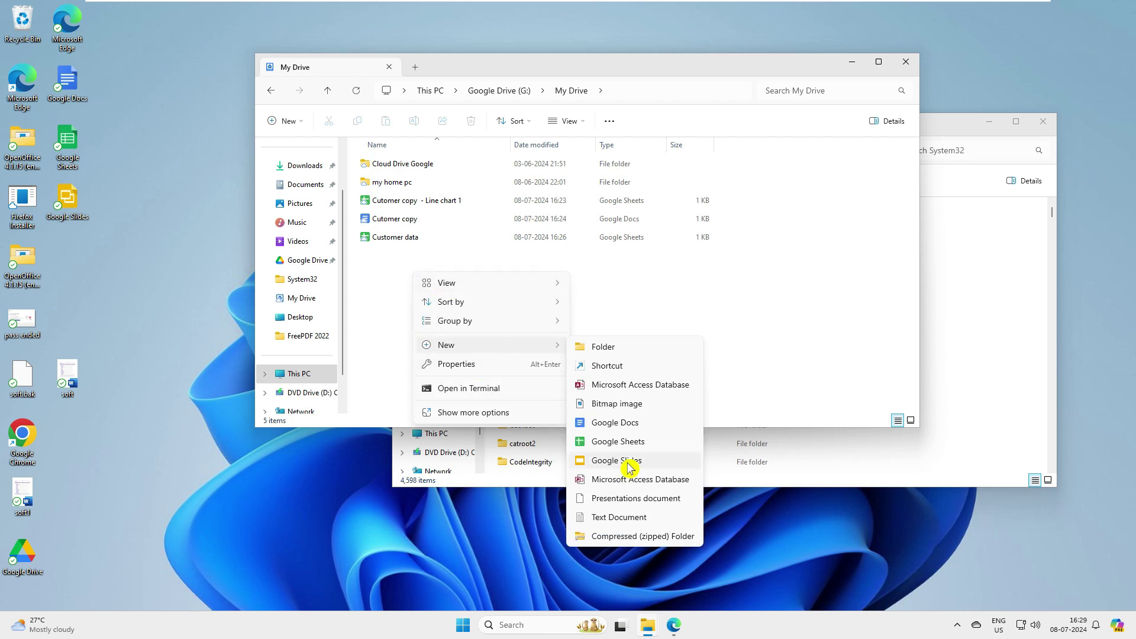
pyautogui.click(75, 210)
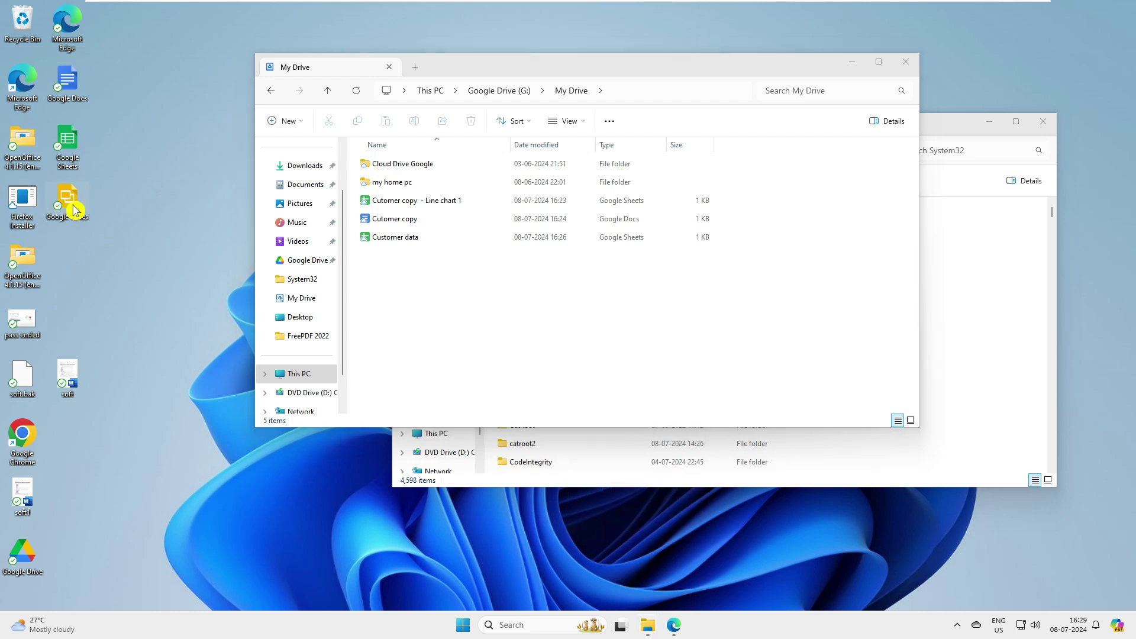
pyautogui.doubleClick(76, 210)
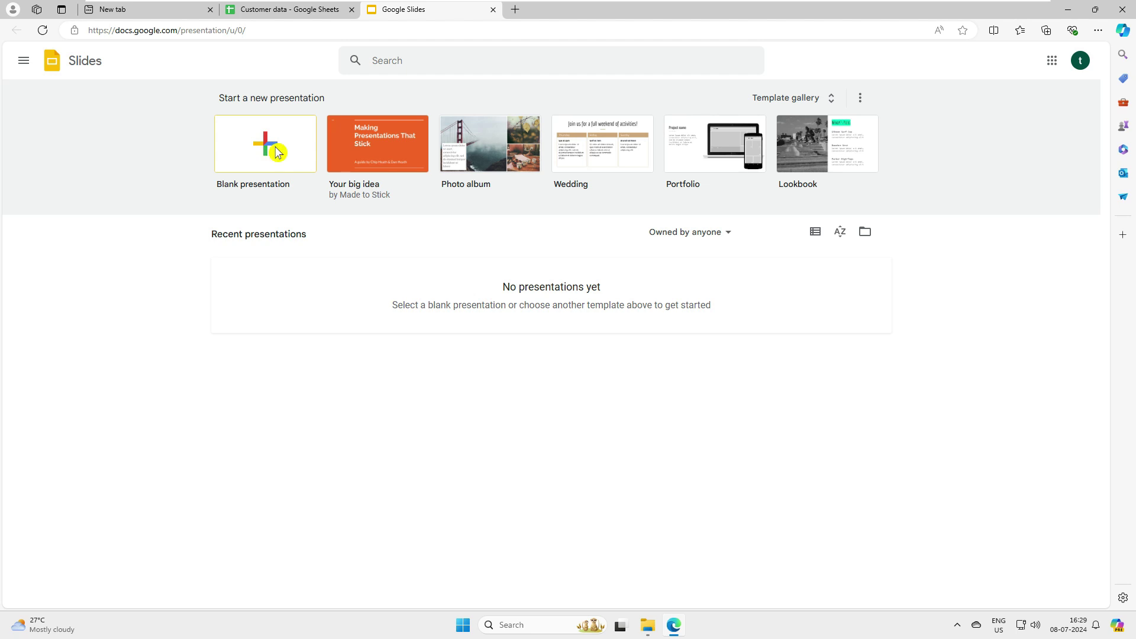
pyautogui.click(276, 152)
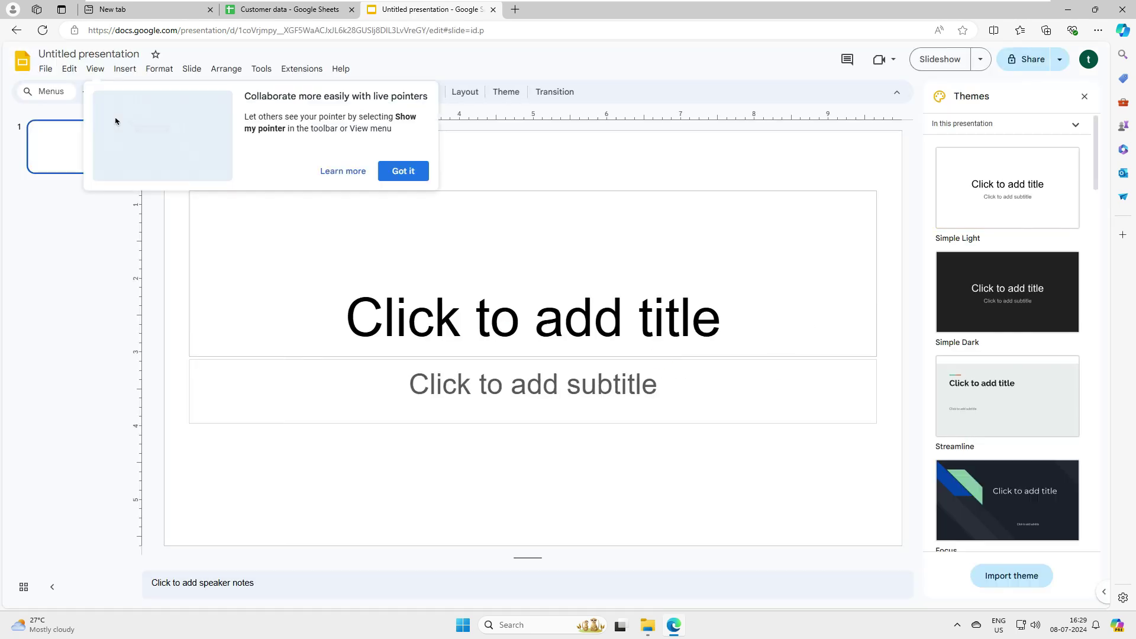
pyautogui.click(398, 170)
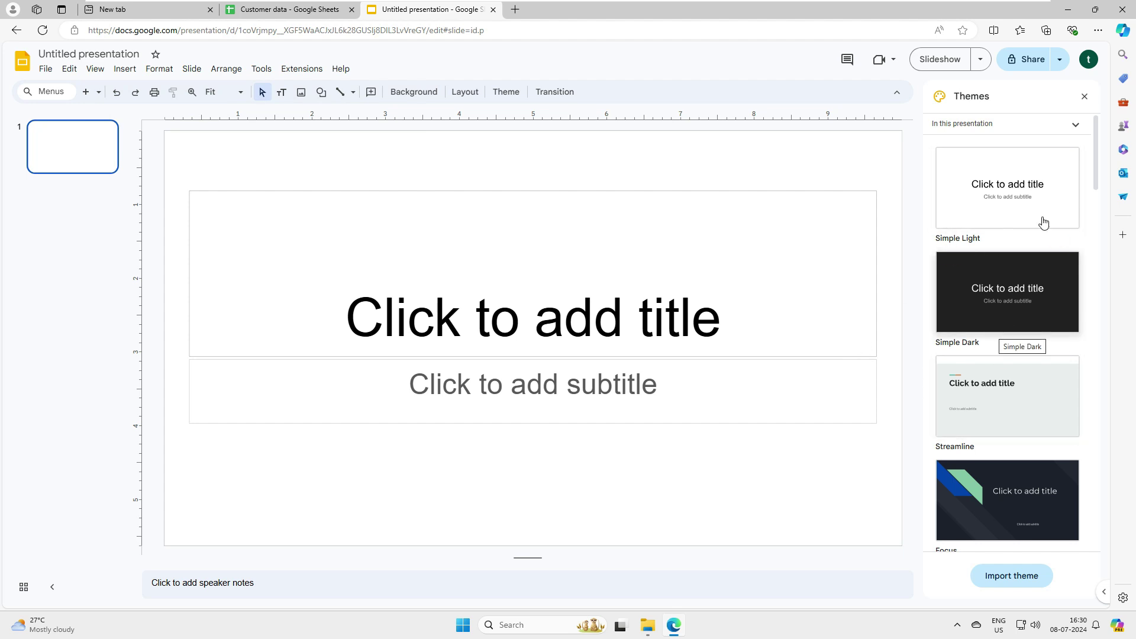
# Step: Try the Shift, Paradigm, Swiss and Beach Day themes on the new presentation
pyautogui.scroll(-6, 1006, 332)
pyautogui.click(1026, 364)
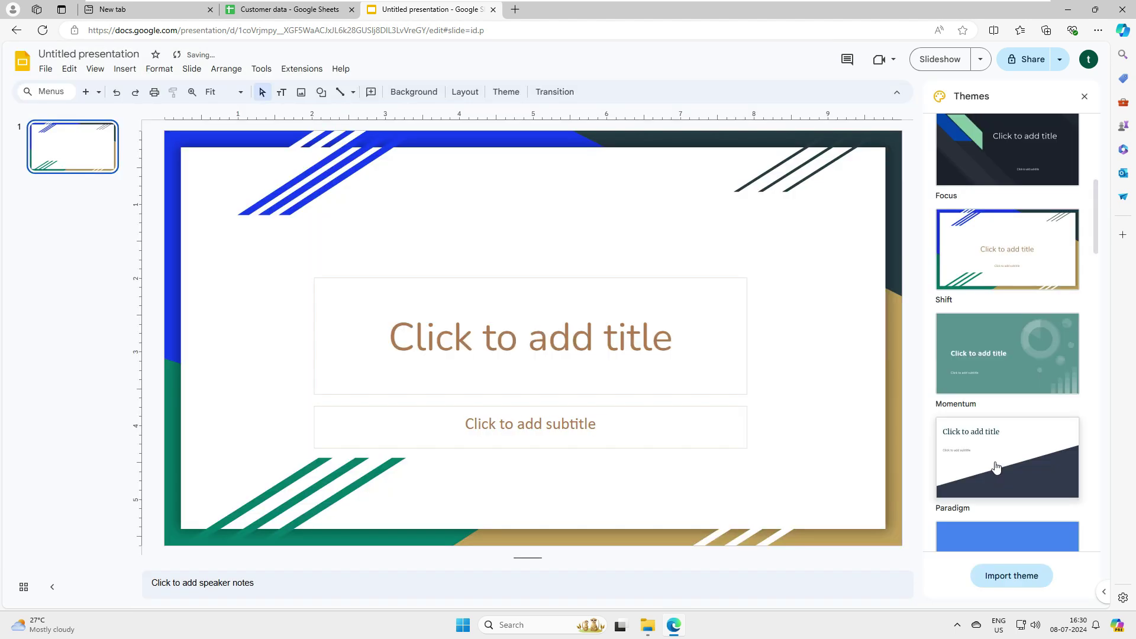
pyautogui.click(996, 467)
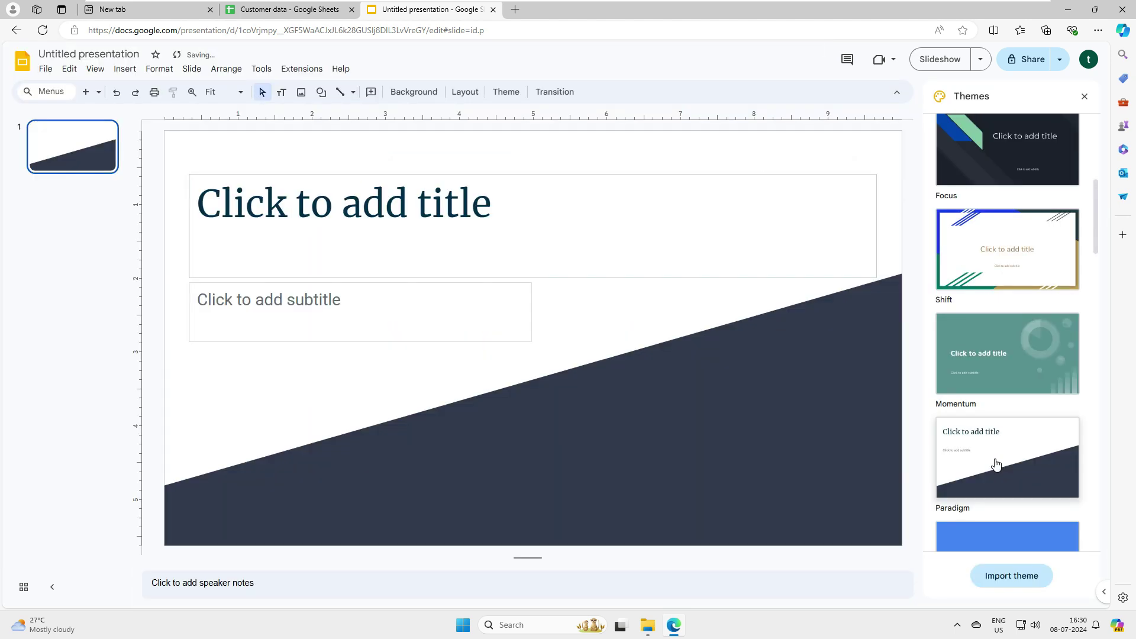
pyautogui.scroll(-2, 997, 466)
pyautogui.scroll(-2, 1001, 443)
pyautogui.click(1006, 429)
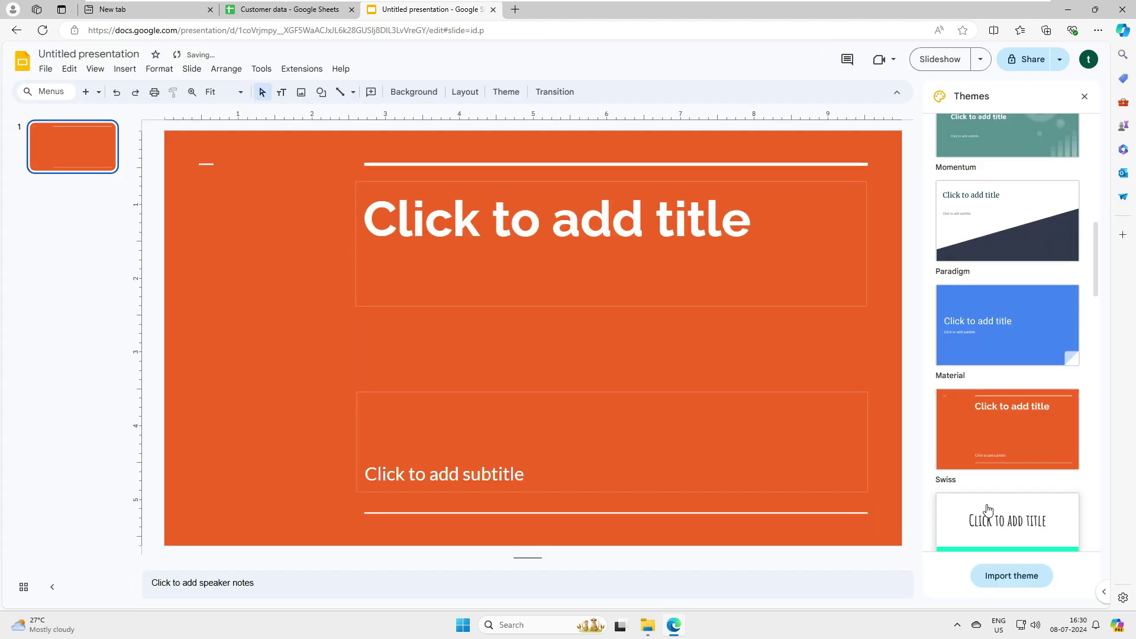
pyautogui.scroll(-1, 997, 515)
pyautogui.click(996, 513)
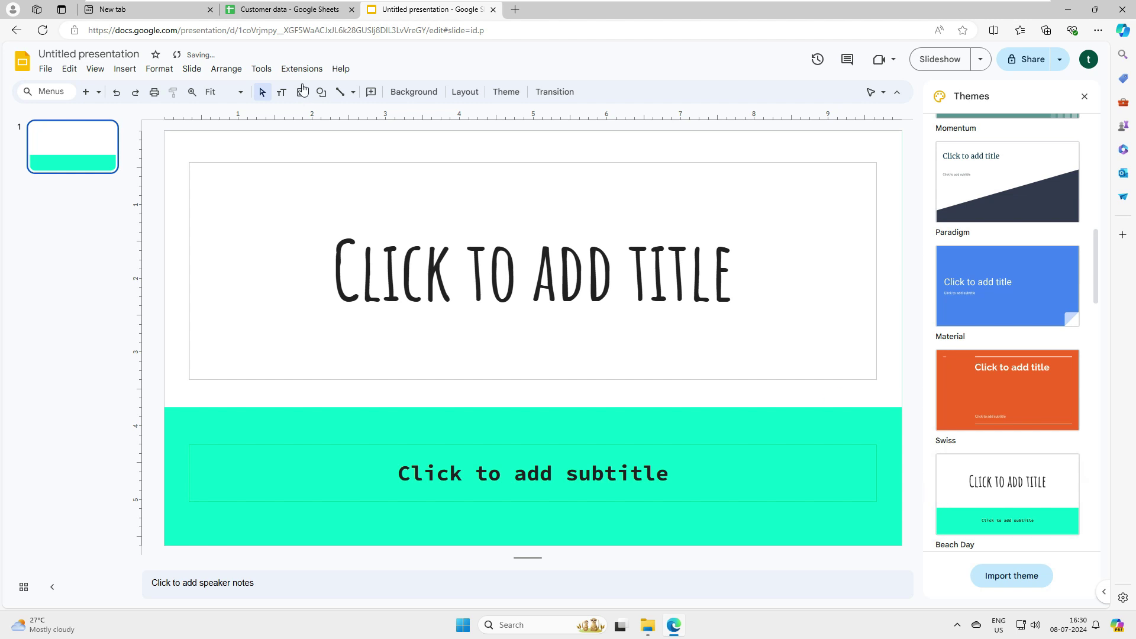
# Step: Name the presentation sales and apply the Swiss theme to it
pyautogui.click(127, 56)
pyautogui.write('sales')
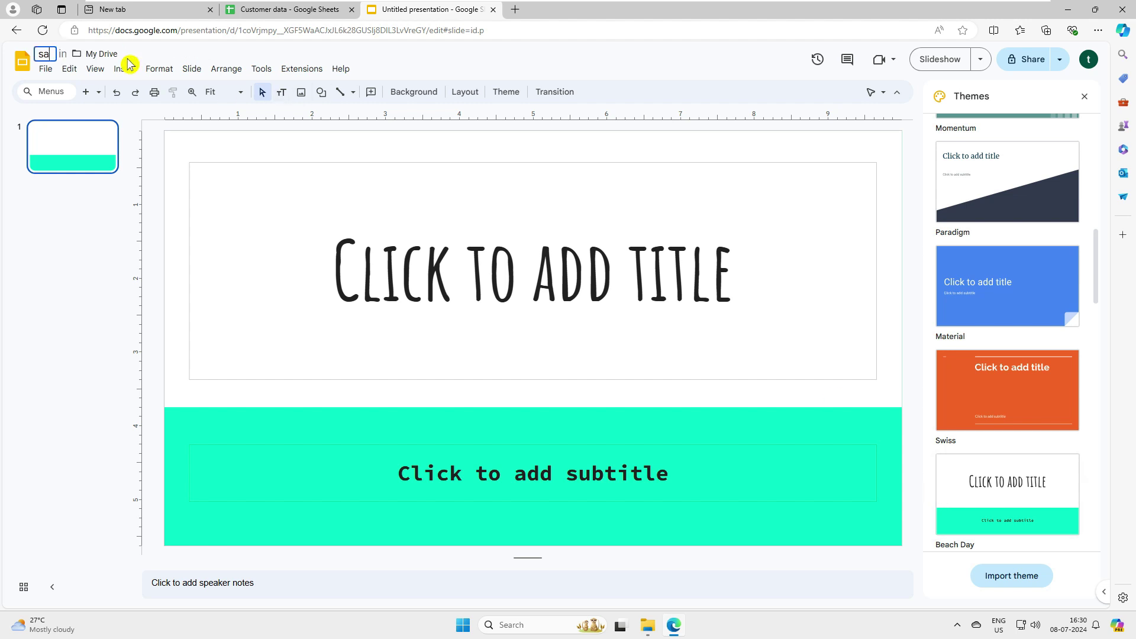
pyautogui.click(536, 271)
pyautogui.click(1006, 406)
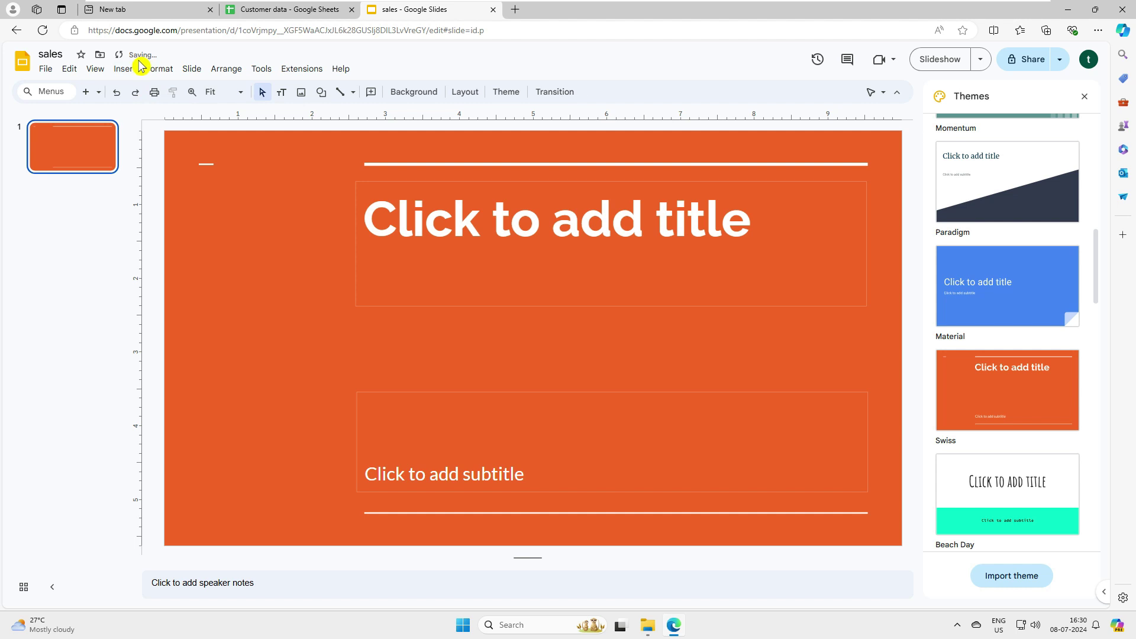
# Step: Enter "Q -1 Mobile sales" as the title of the first slide
pyautogui.click(471, 262)
pyautogui.write('Q -1 Mobile sales')
pyautogui.click(471, 262)
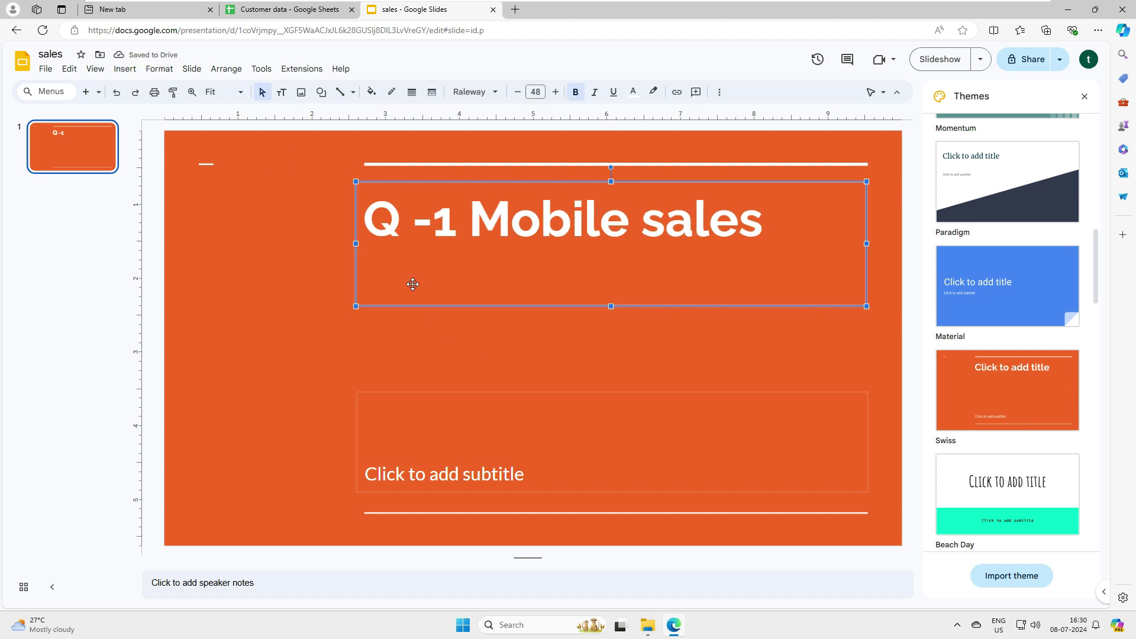
pyautogui.click(294, 268)
pyautogui.click(548, 304)
pyautogui.click(45, 68)
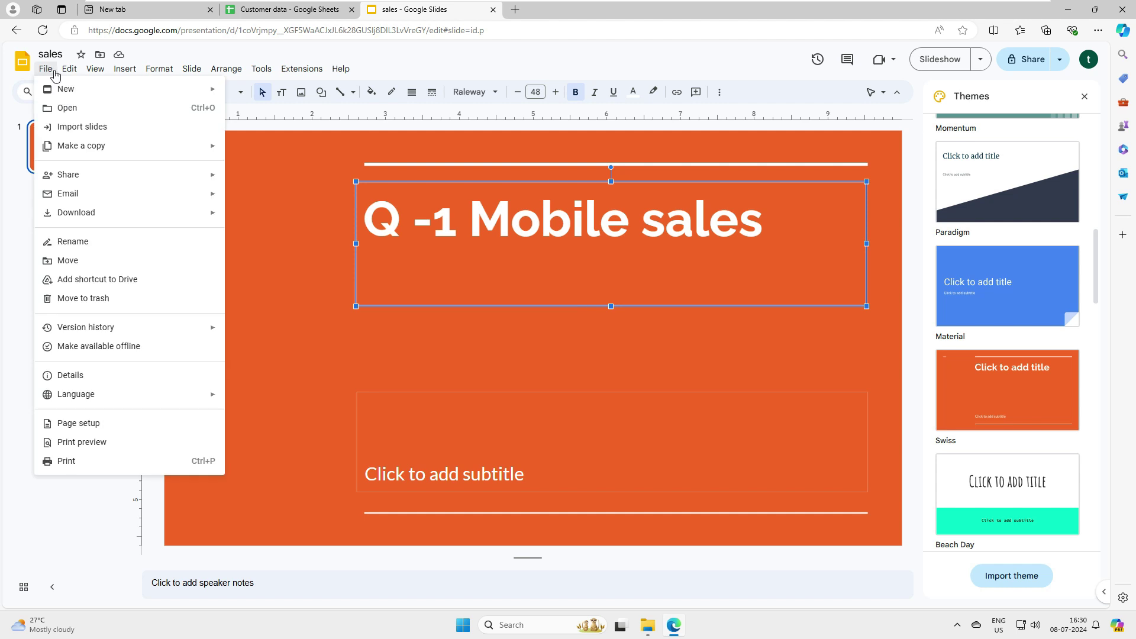
pyautogui.moveTo(97, 70)
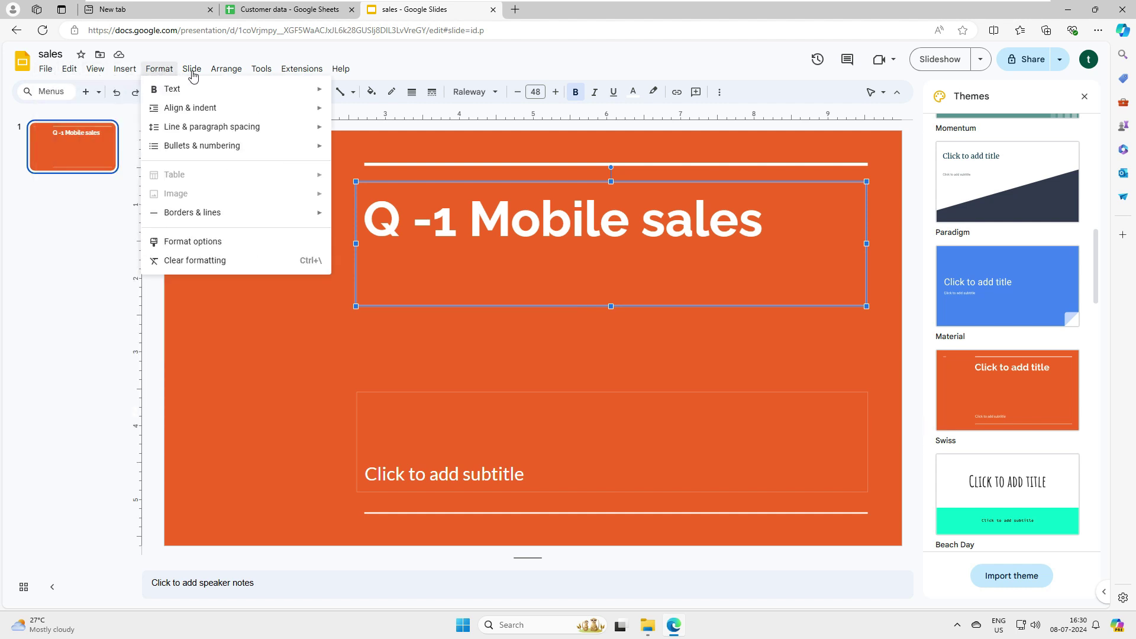
pyautogui.moveTo(268, 74)
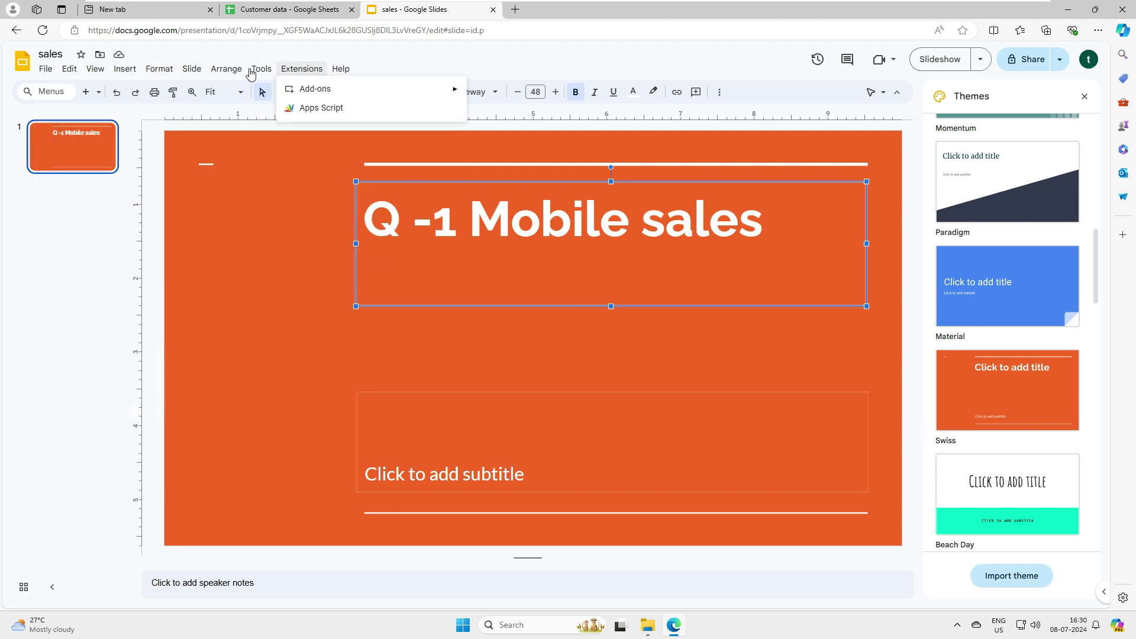
pyautogui.moveTo(188, 71)
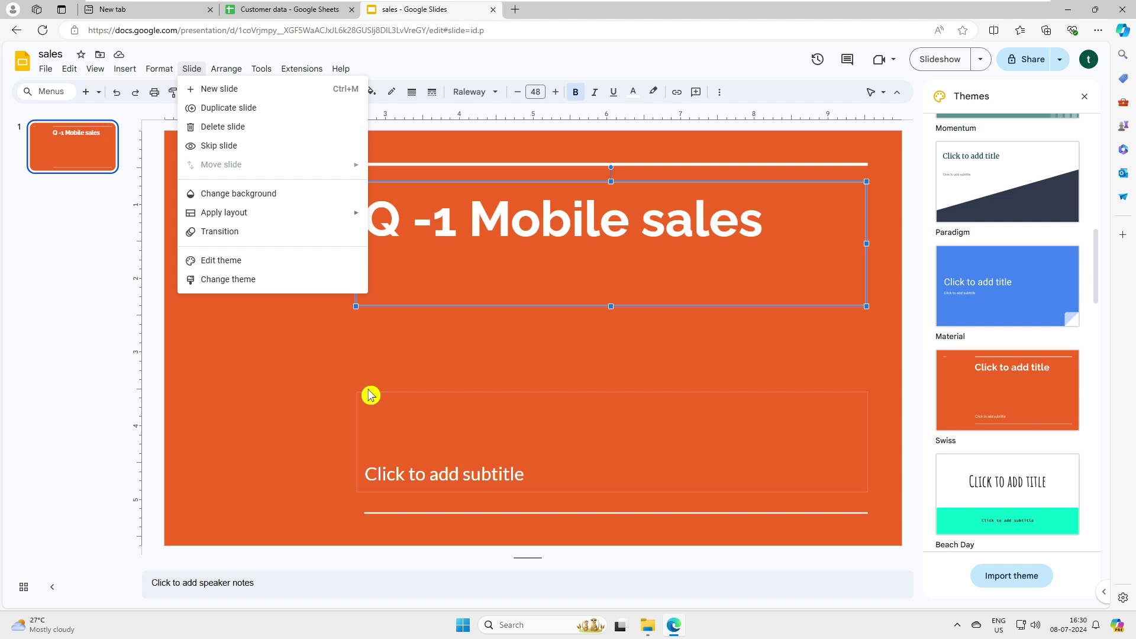
pyautogui.click(680, 628)
pyautogui.click(682, 629)
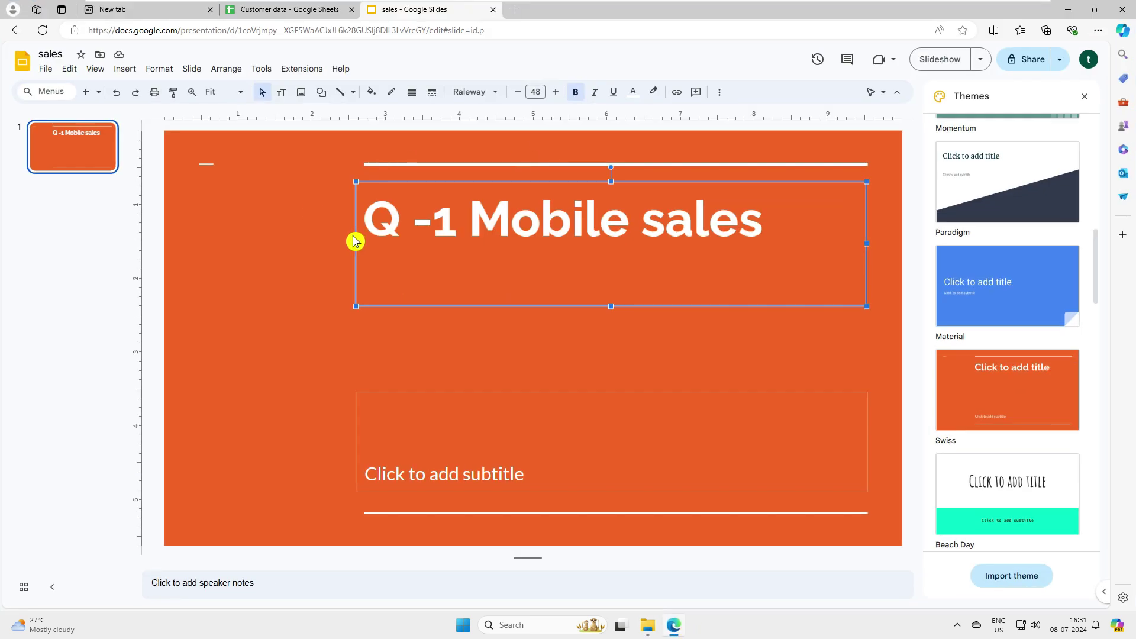
# Step: Download the sales presentation as a Microsoft PowerPoint (.pptx) file
pyautogui.click(258, 240)
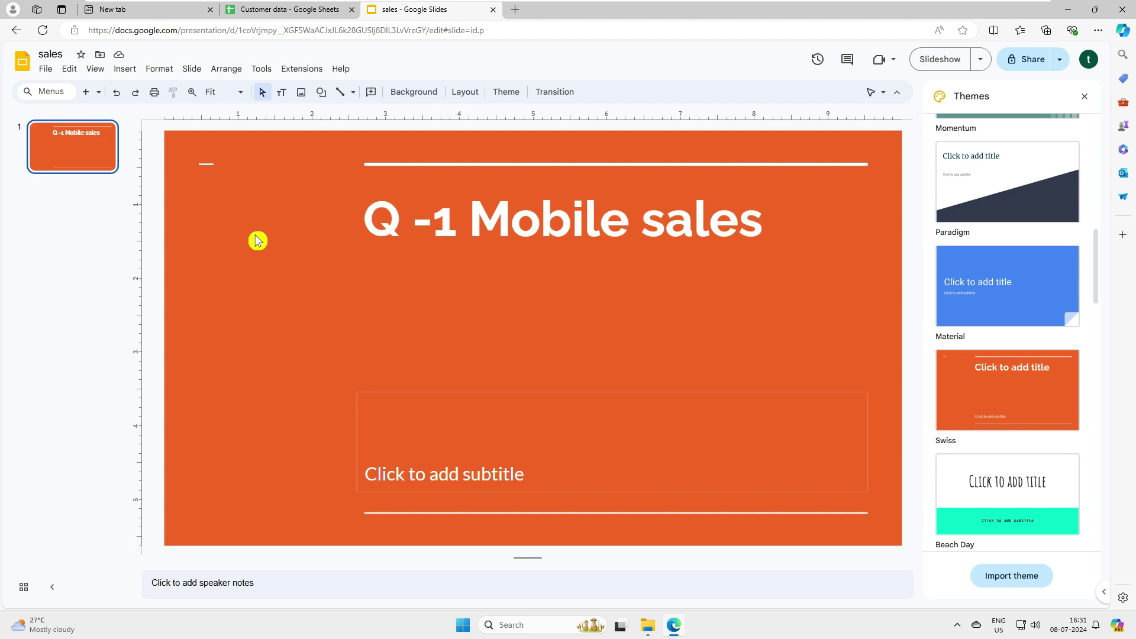
pyautogui.click(44, 70)
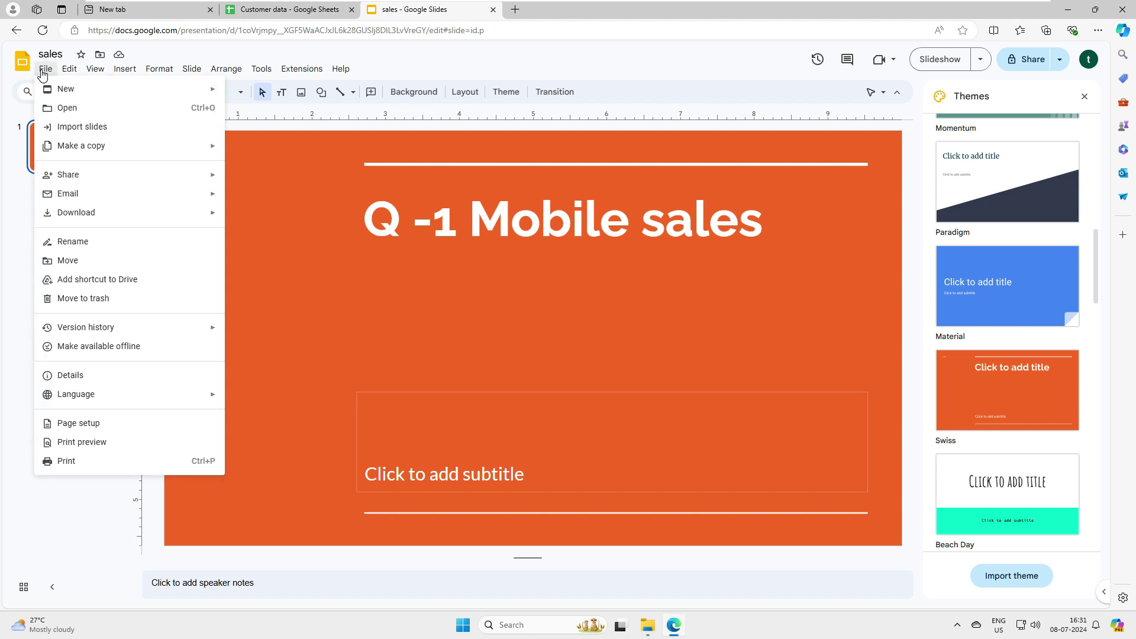
pyautogui.moveTo(85, 218)
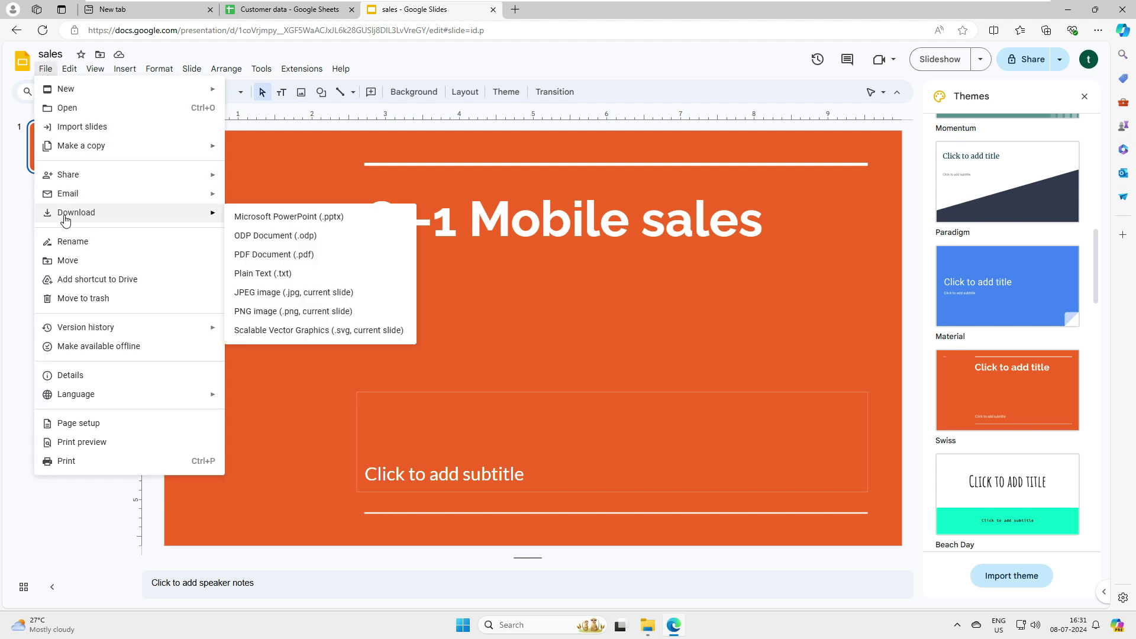
pyautogui.click(300, 224)
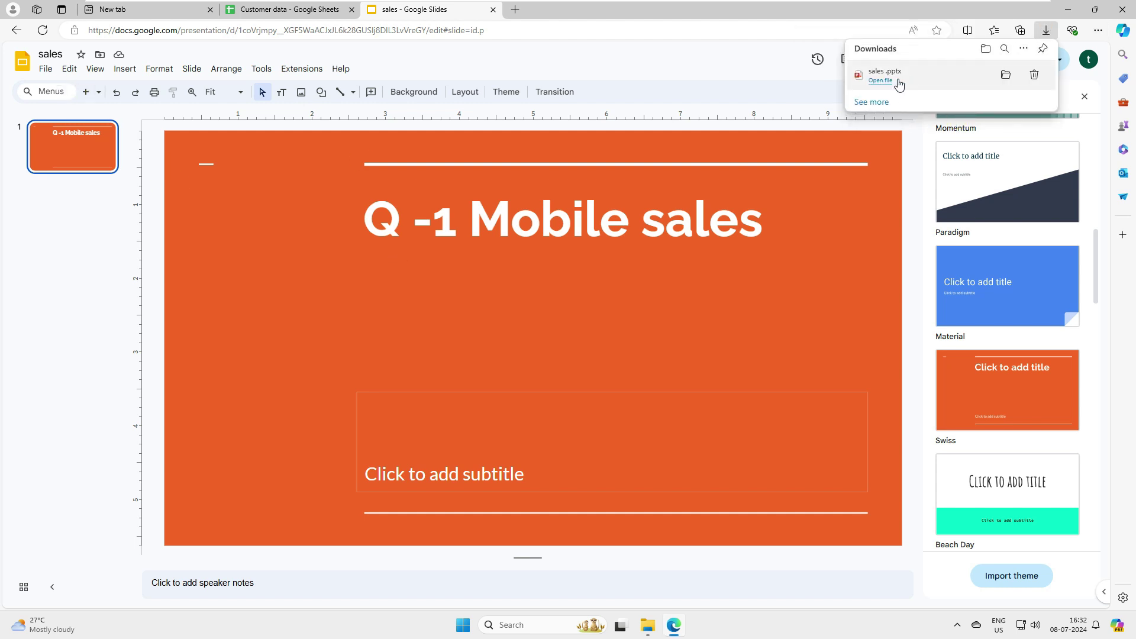
# Step: View the downloaded sales file in PowerPoint from the Downloads folder, dismissing the pop-ups, and close it
pyautogui.click(1005, 76)
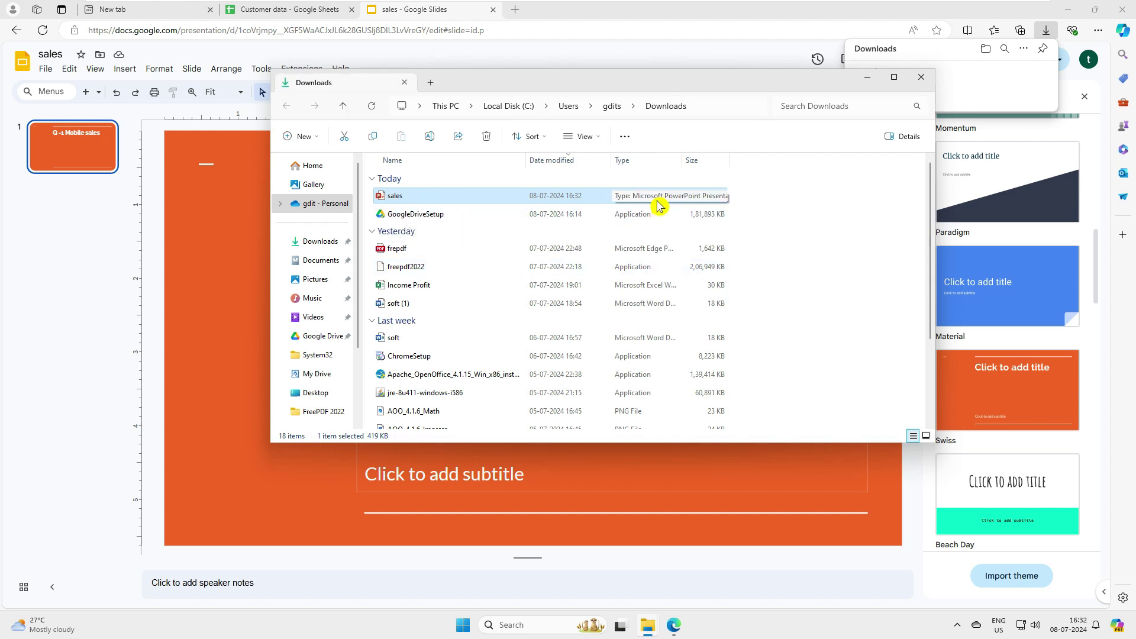
pyautogui.doubleClick(394, 197)
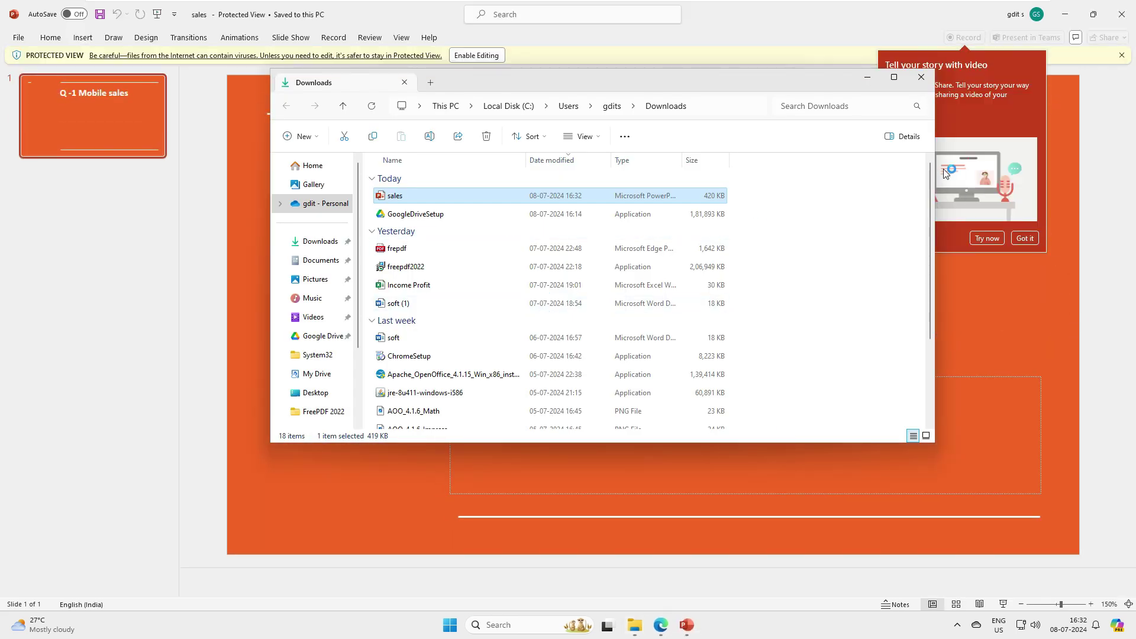
pyautogui.click(887, 79)
pyautogui.click(1025, 237)
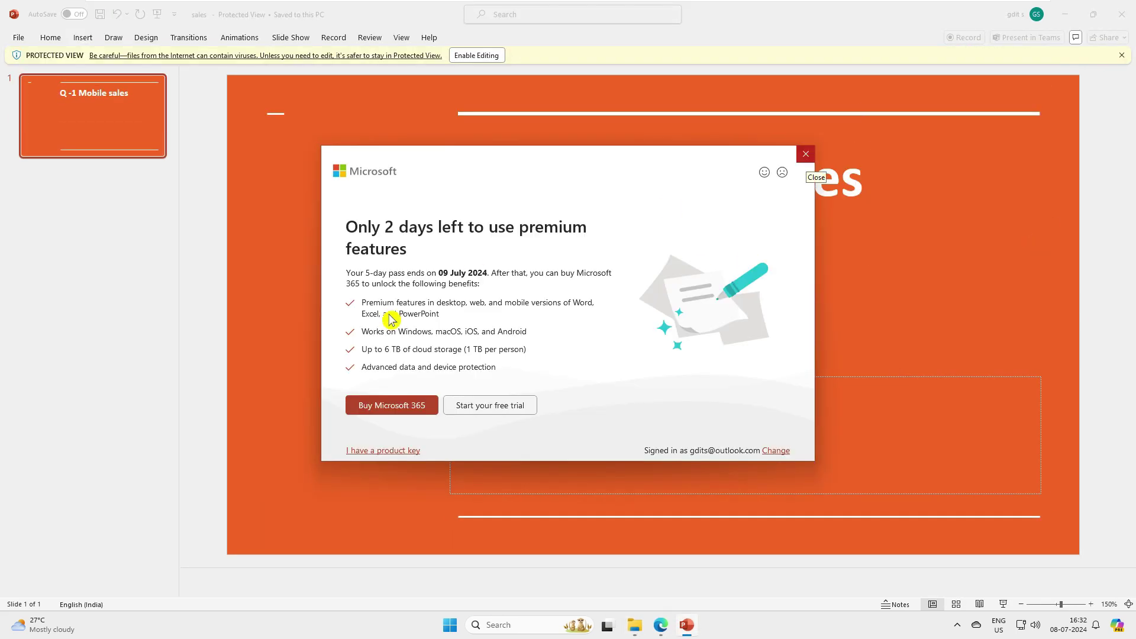
pyautogui.click(808, 156)
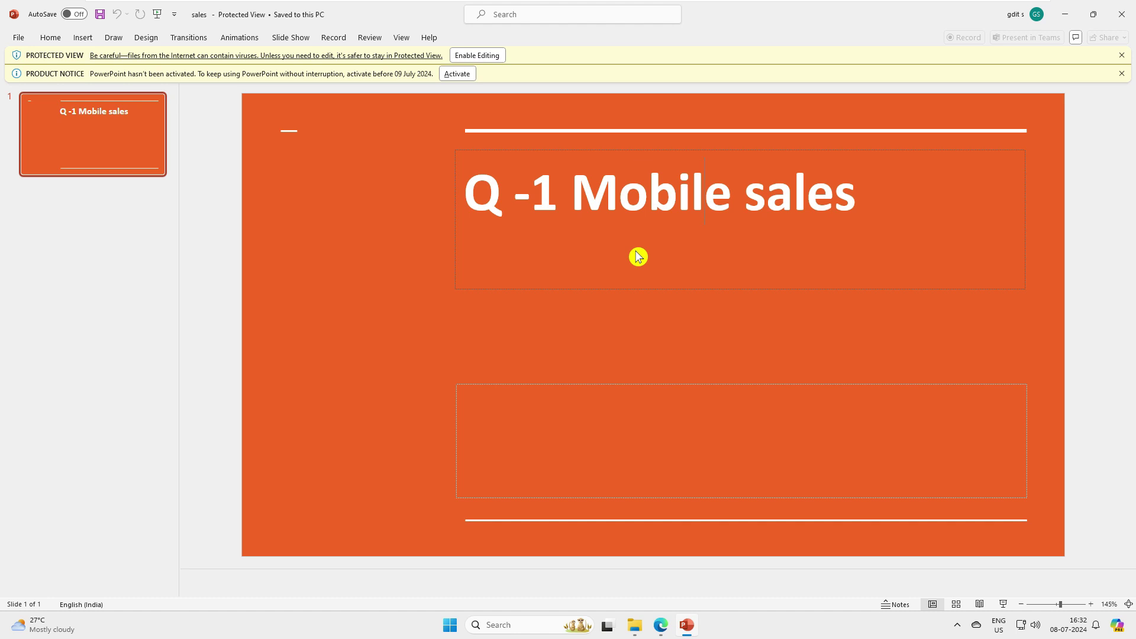
pyautogui.click(1121, 14)
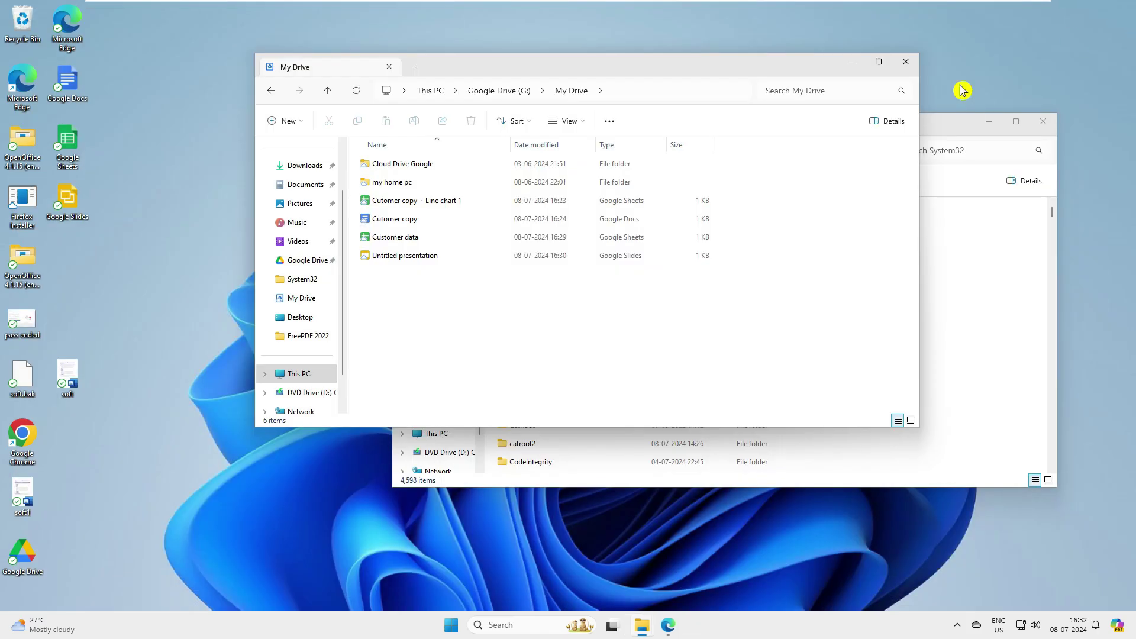
# Step: Switch to Edge and download the Customer data spreadsheet as a Microsoft Excel (.xlsx) file
pyautogui.click(668, 625)
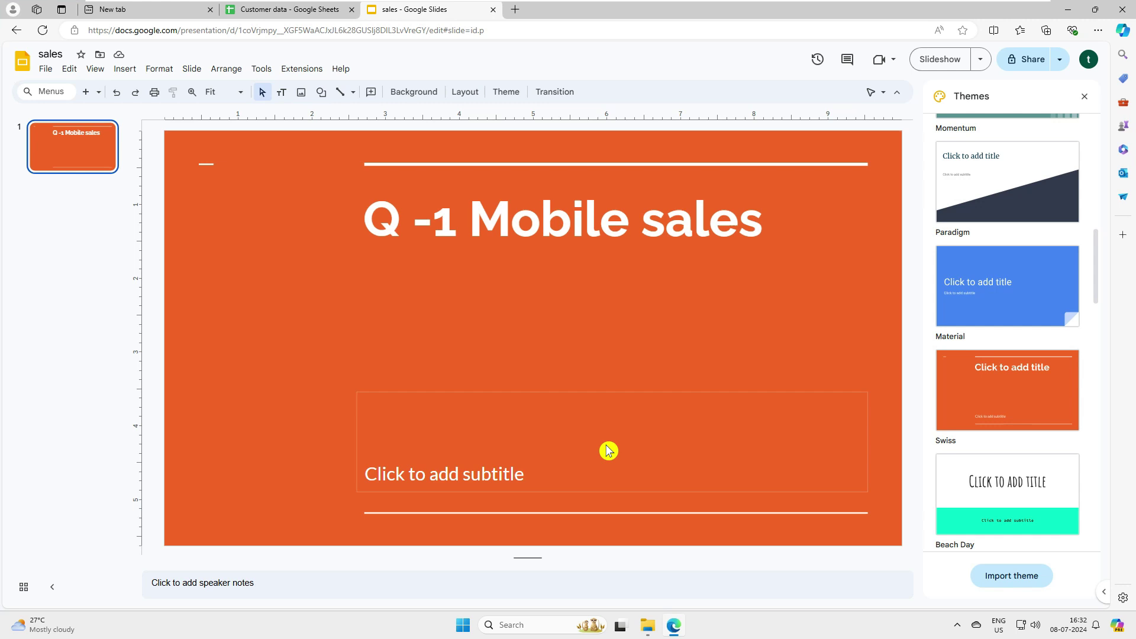
pyautogui.click(284, 11)
pyautogui.click(46, 68)
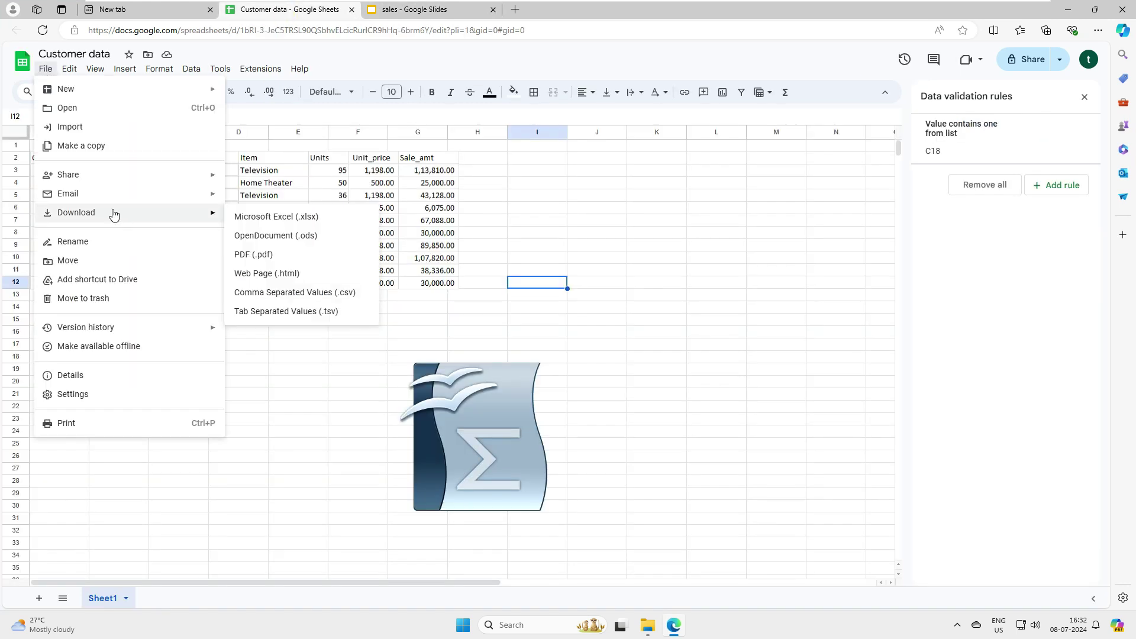
pyautogui.click(274, 223)
pyautogui.click(46, 69)
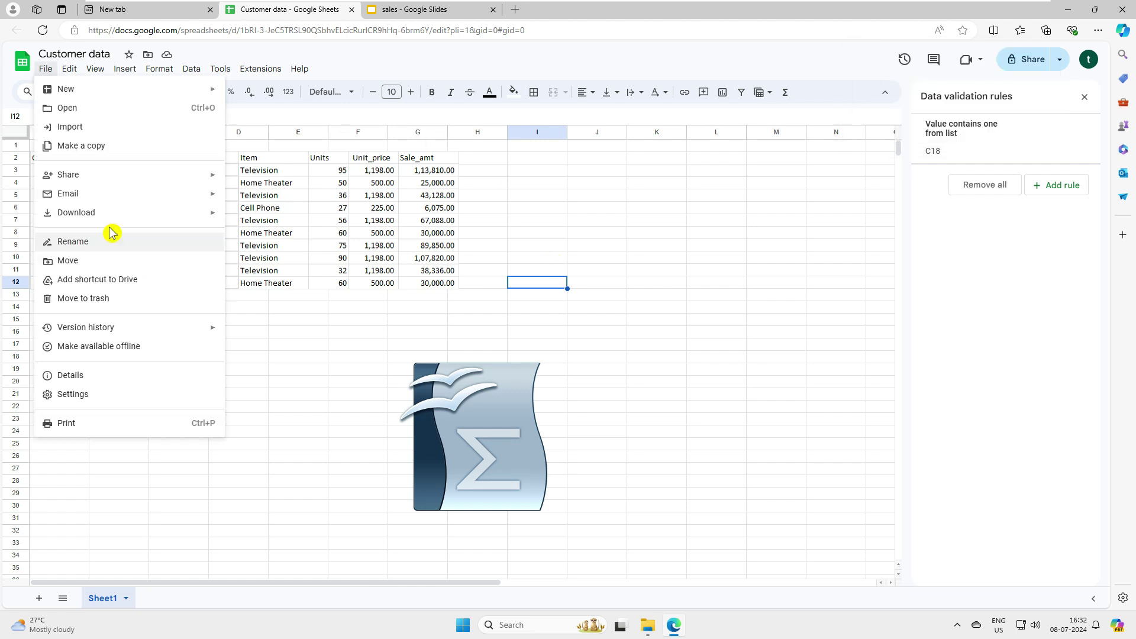
pyautogui.moveTo(113, 213)
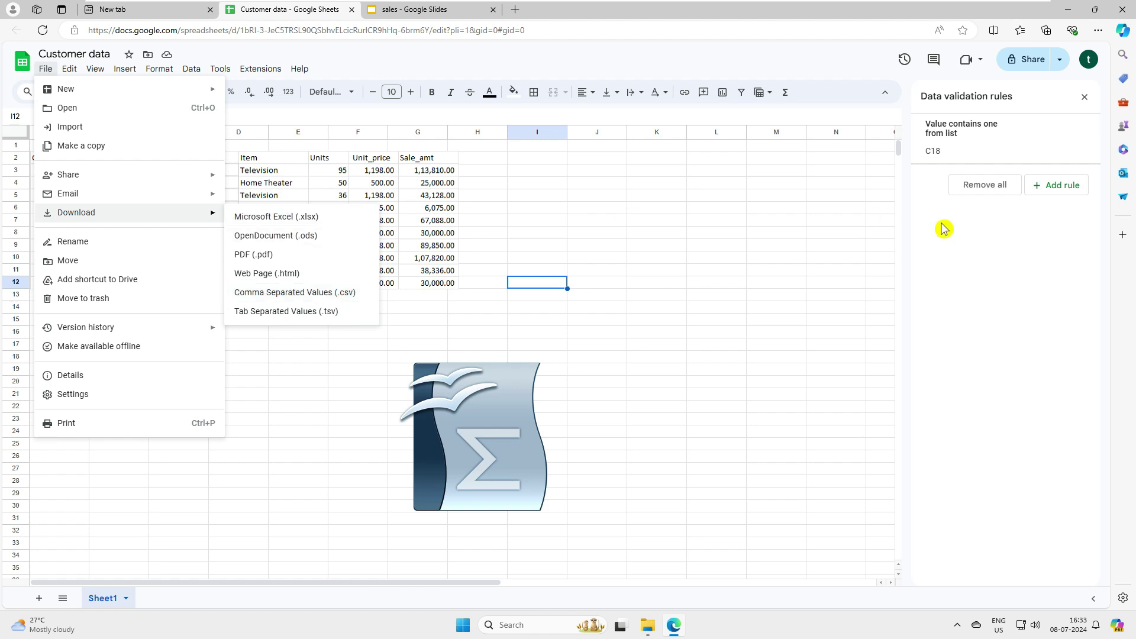
pyautogui.click(1098, 30)
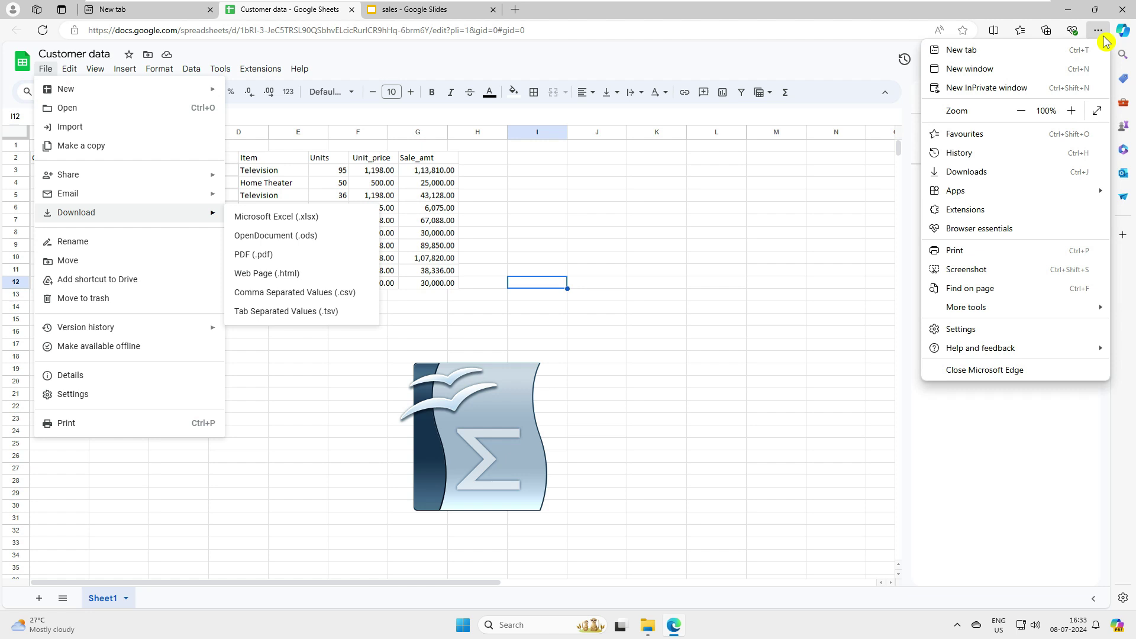
pyautogui.click(824, 189)
pyautogui.click(776, 245)
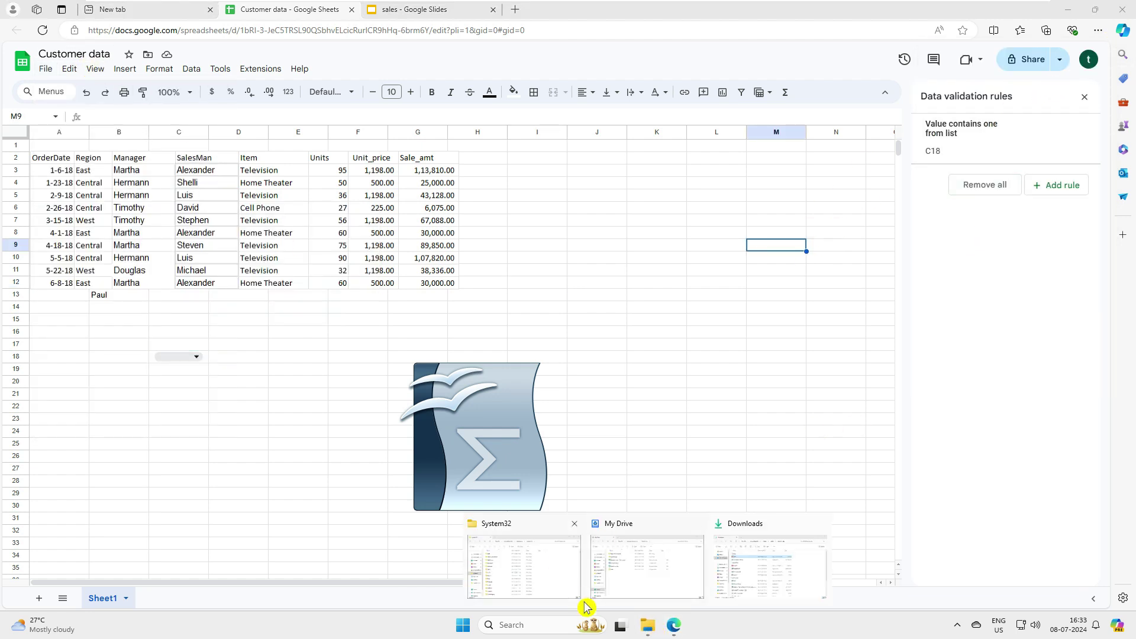
# Step: Open the downloaded Customer data workbook in Excel from the Downloads folder and enable editing
pyautogui.click(558, 574)
pyautogui.moveTo(644, 618)
pyautogui.click(740, 588)
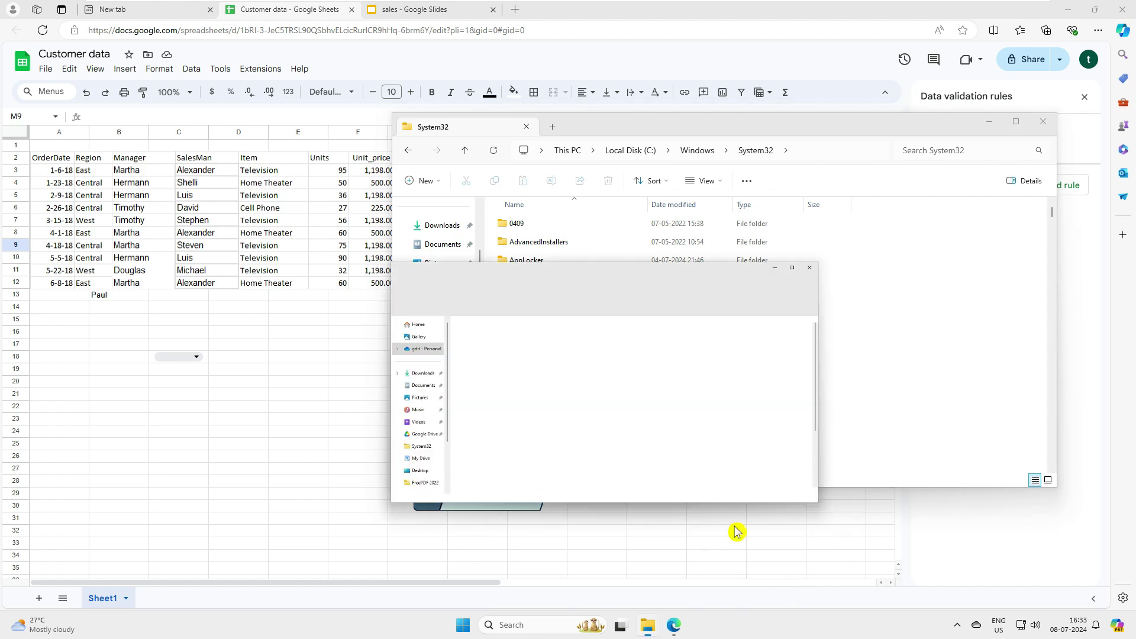
pyautogui.doubleClick(417, 236)
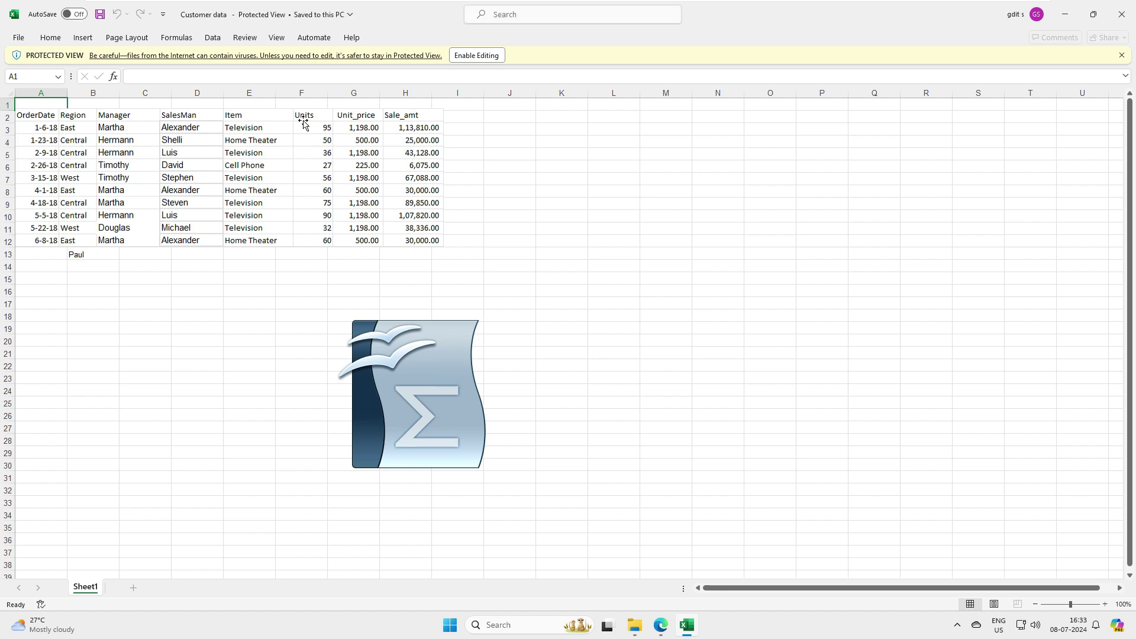
pyautogui.click(152, 163)
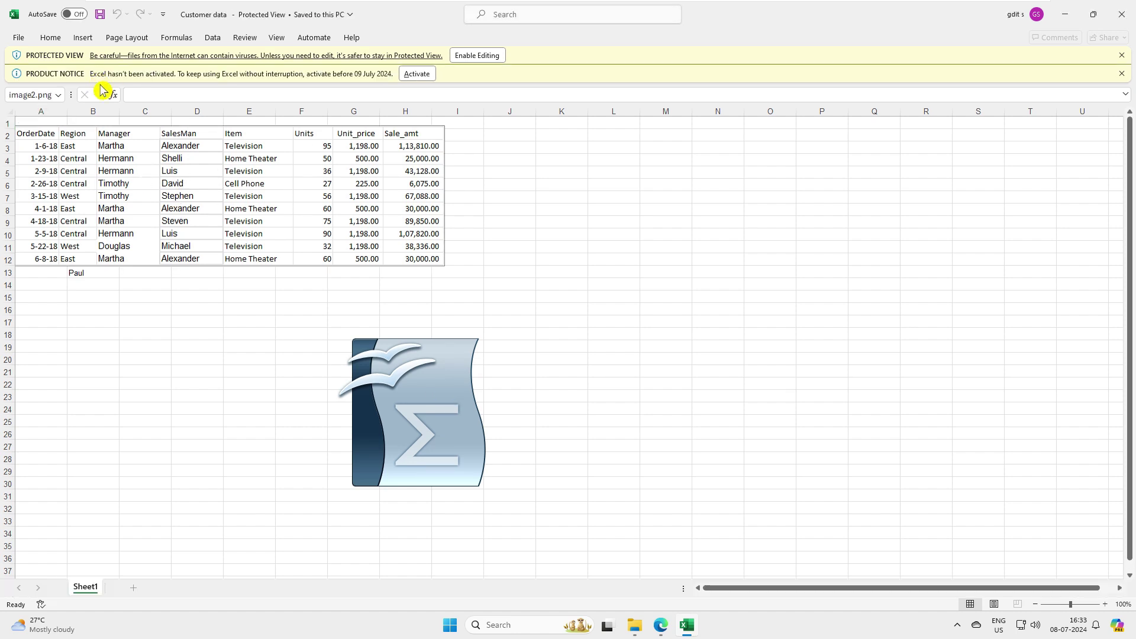
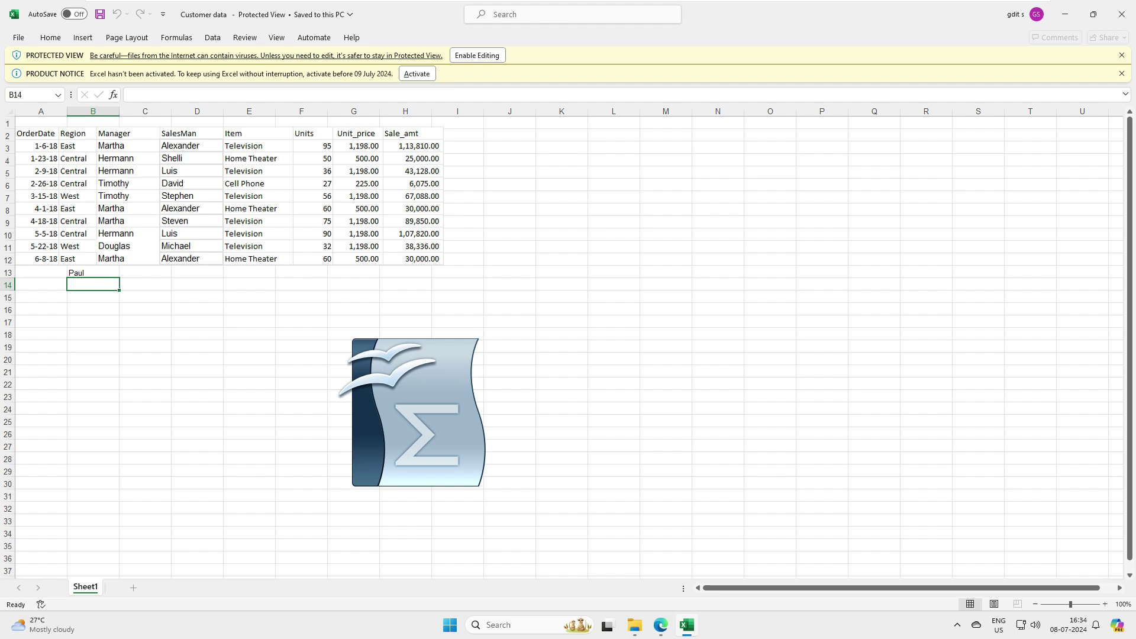
pyautogui.click(53, 301)
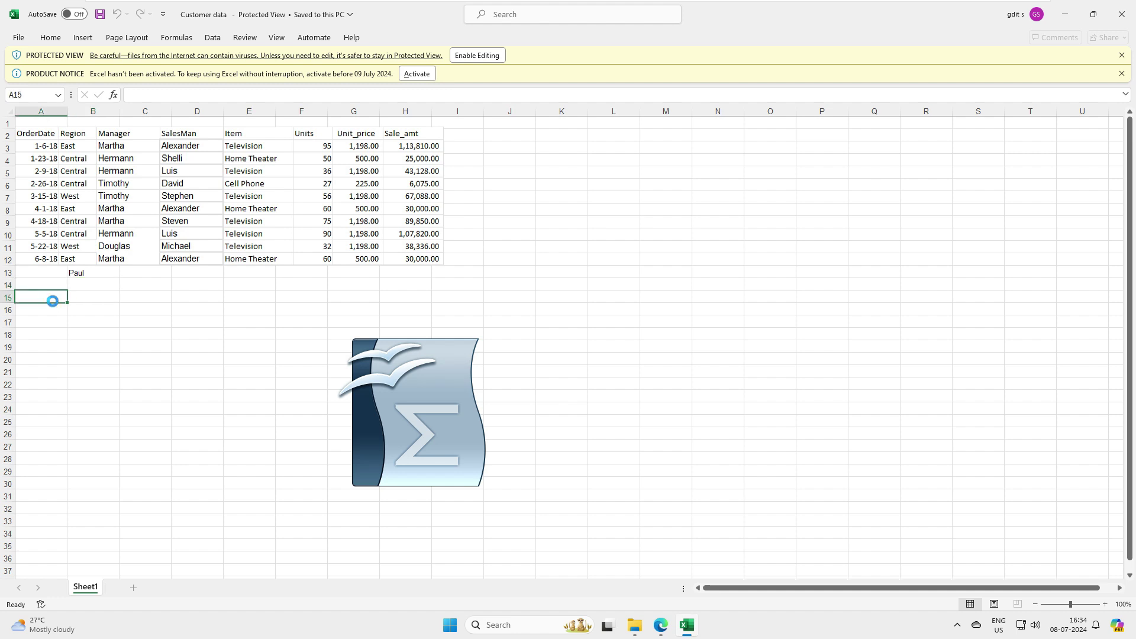
pyautogui.click(477, 55)
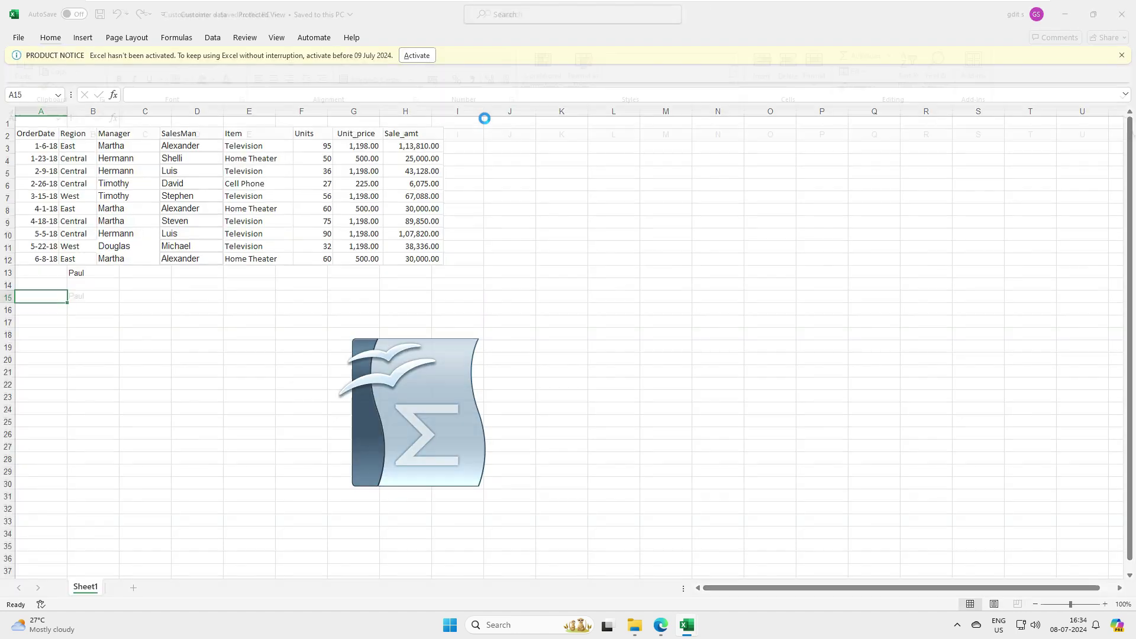
# Step: Clear B13, add East rows 7-29-18 (Home Theater, 81, 500, 40,500.00) and 8-15-18 (Television, 35, 1,198.00, 41,930.00) in rows 14–15, and save
pyautogui.click(80, 317)
pyautogui.press('Delete')
pyautogui.click(46, 326)
pyautogui.write('7-29-18\tEast\tDouglas\tKaren\tHome Theater\t81\t500\t40,500.00 8-15-18\tEast\tMartha\tAlexander\tTelevision\t35\t1,198.00\t41,930.00')
pyautogui.click(153, 386)
pyautogui.click(102, 15)
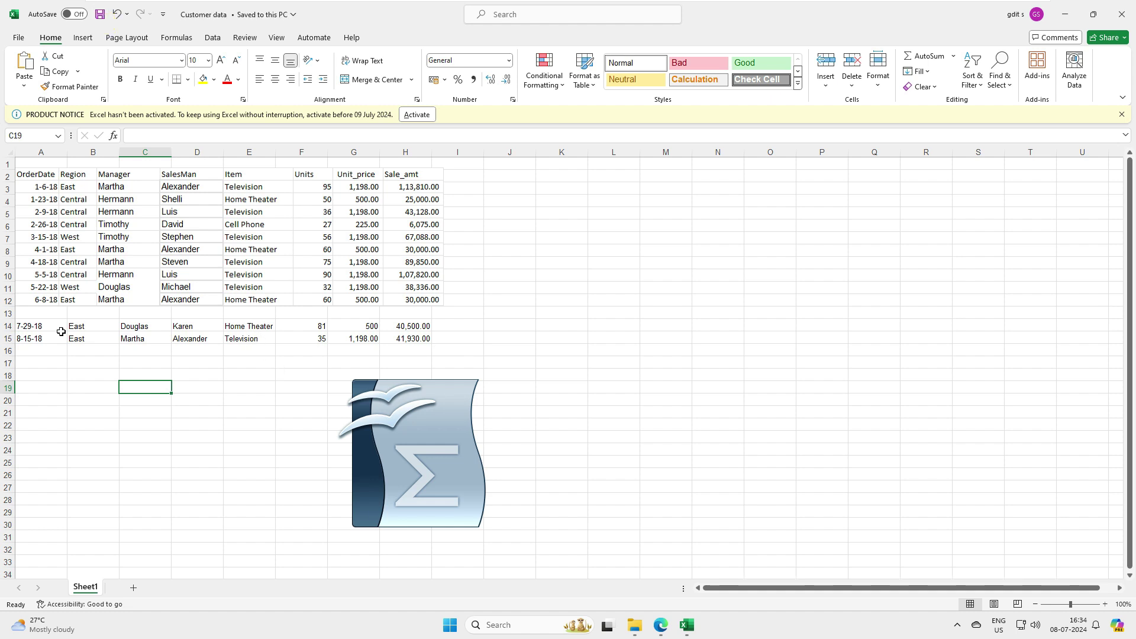
# Step: Fill the two added rows A14:H15 with light green, save the workbook and close Excel
pyautogui.moveTo(35, 326); pyautogui.dragTo(414, 338)
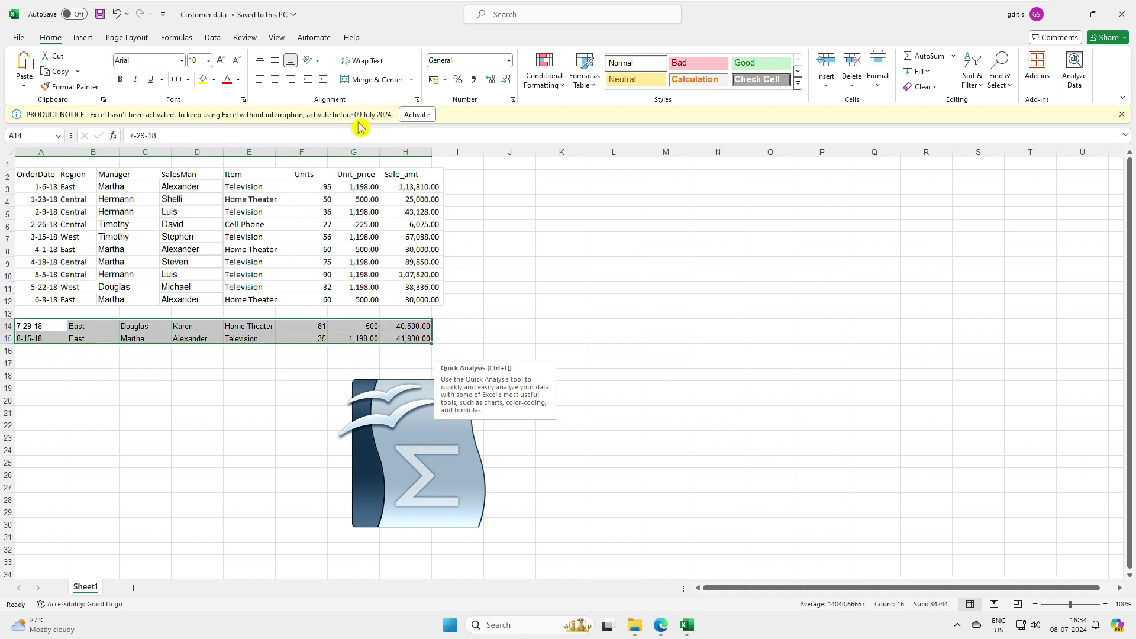
pyautogui.click(215, 80)
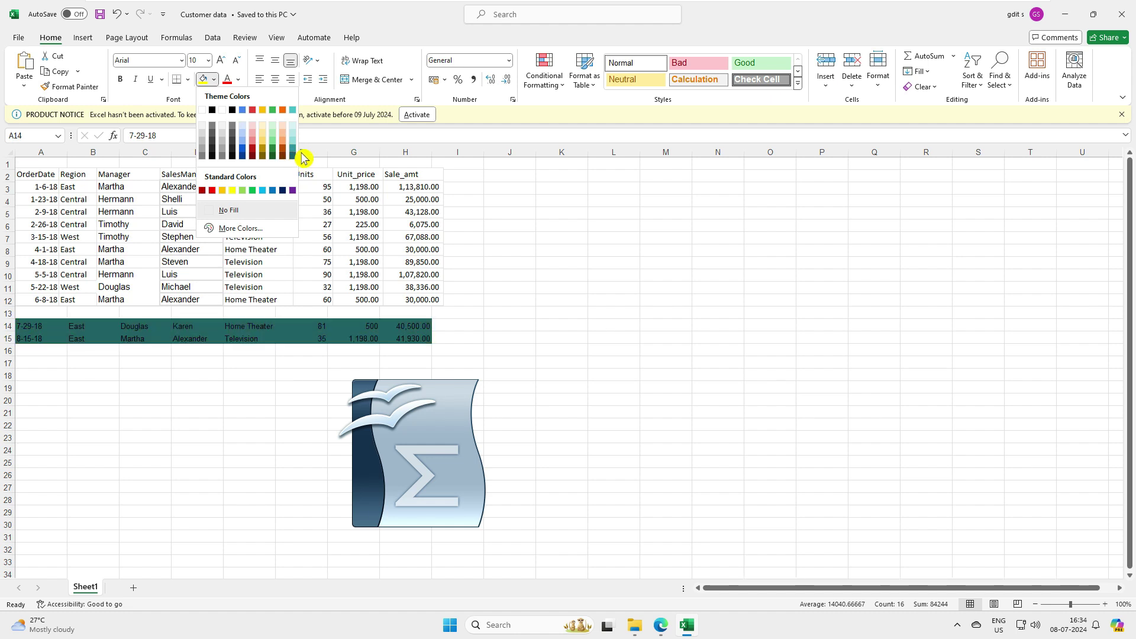
pyautogui.click(272, 137)
pyautogui.click(100, 14)
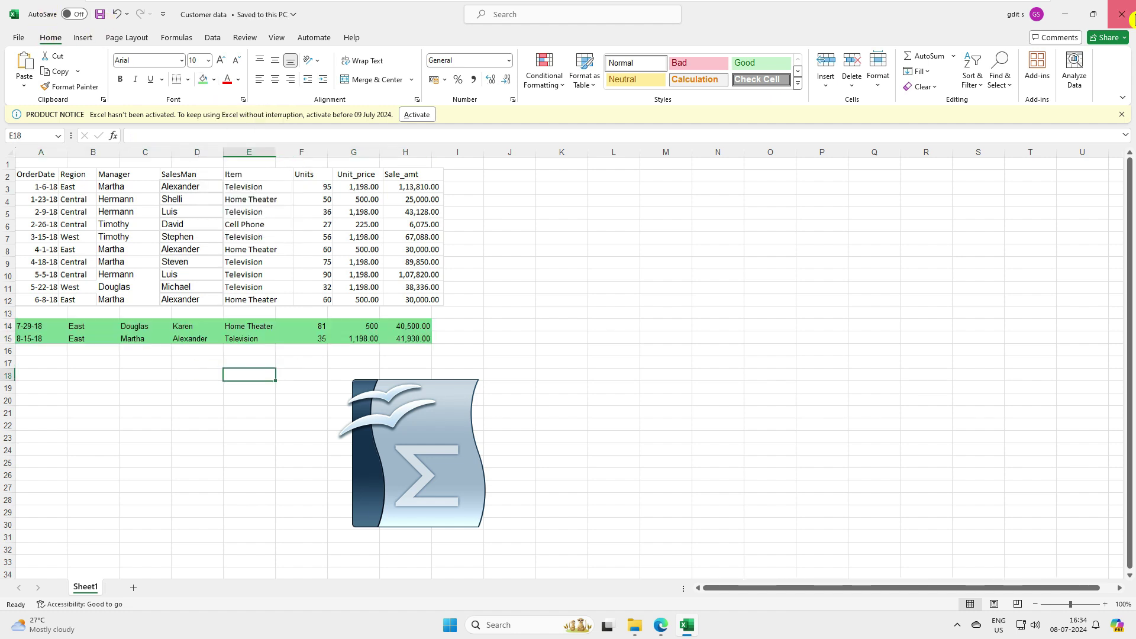
pyautogui.click(1122, 13)
pyautogui.click(894, 77)
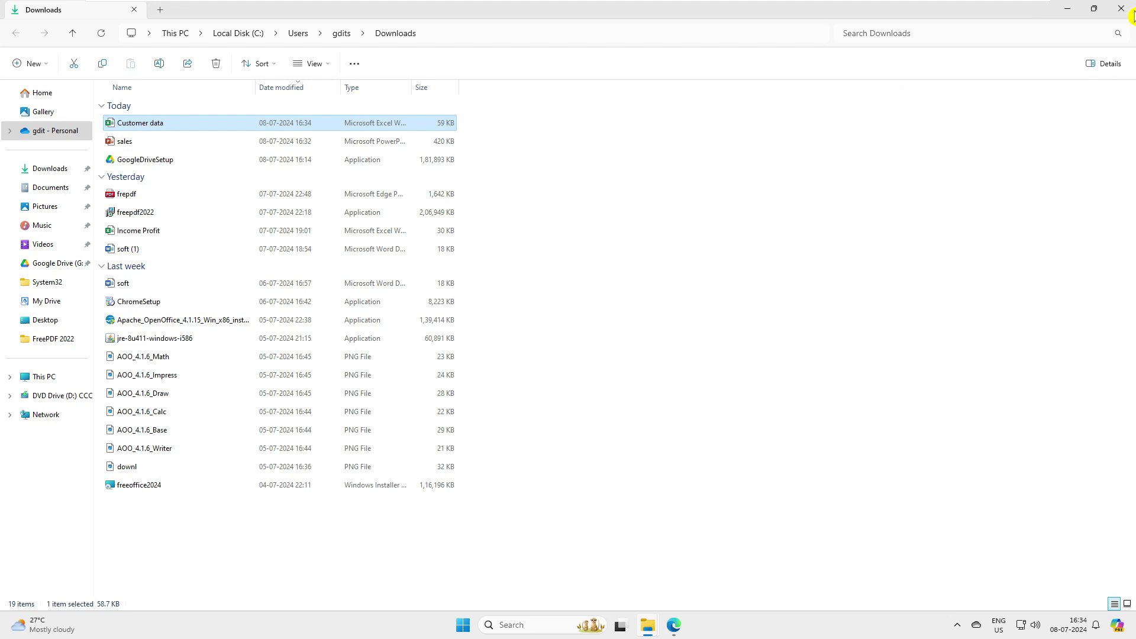
# Step: Close the open Downloads and System32 windows and place a new Downloads window beside the My Drive window
pyautogui.click(1123, 9)
pyautogui.click(1042, 121)
pyautogui.click(183, 357)
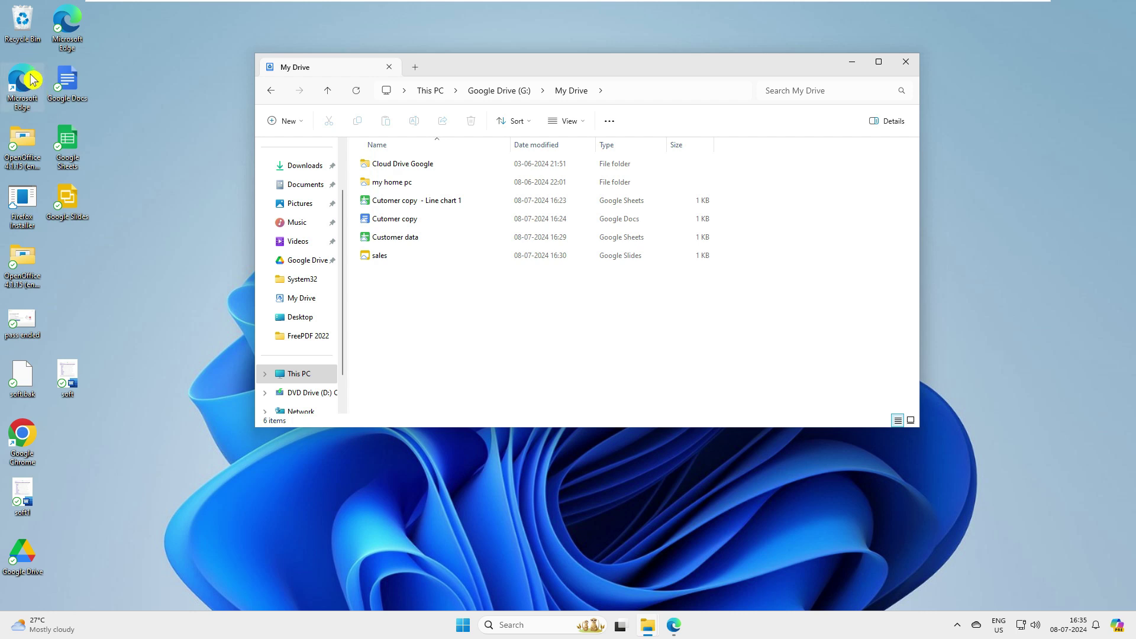
pyautogui.click(663, 636)
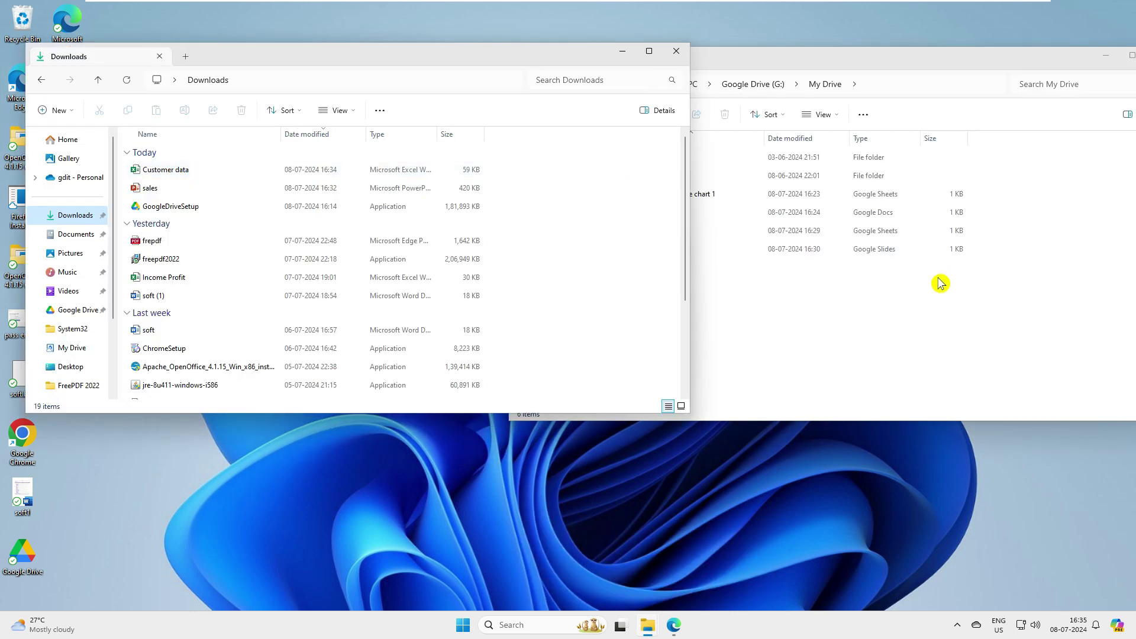
pyautogui.click(937, 280)
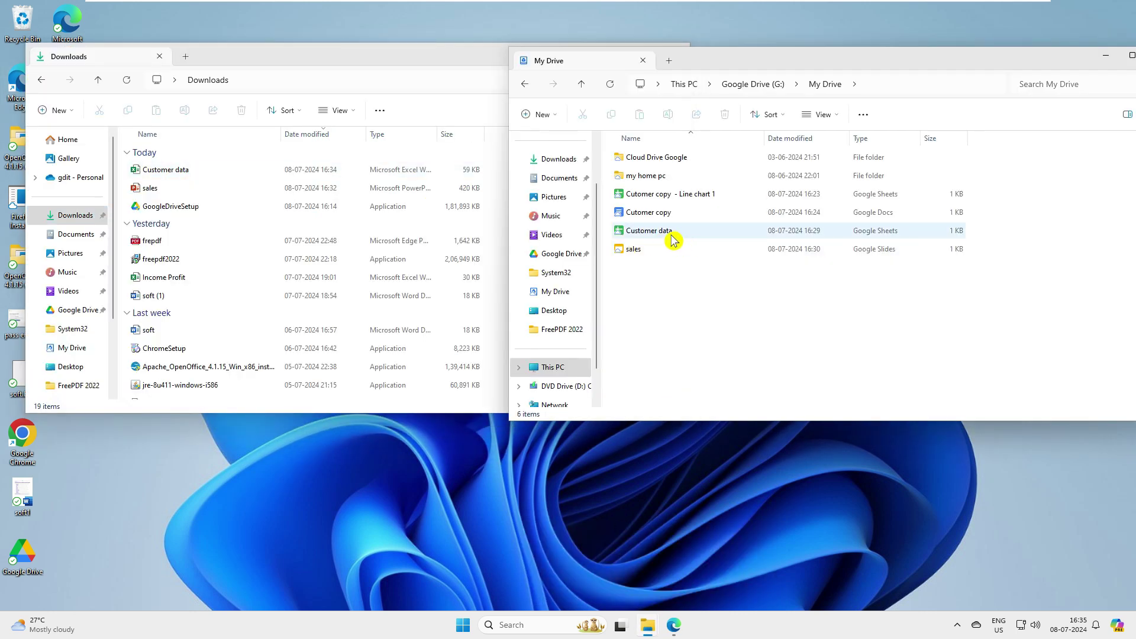
# Step: Rename the downloaded Customer data workbook as Customer data return and copy it into the My Drive folder
pyautogui.click(186, 170)
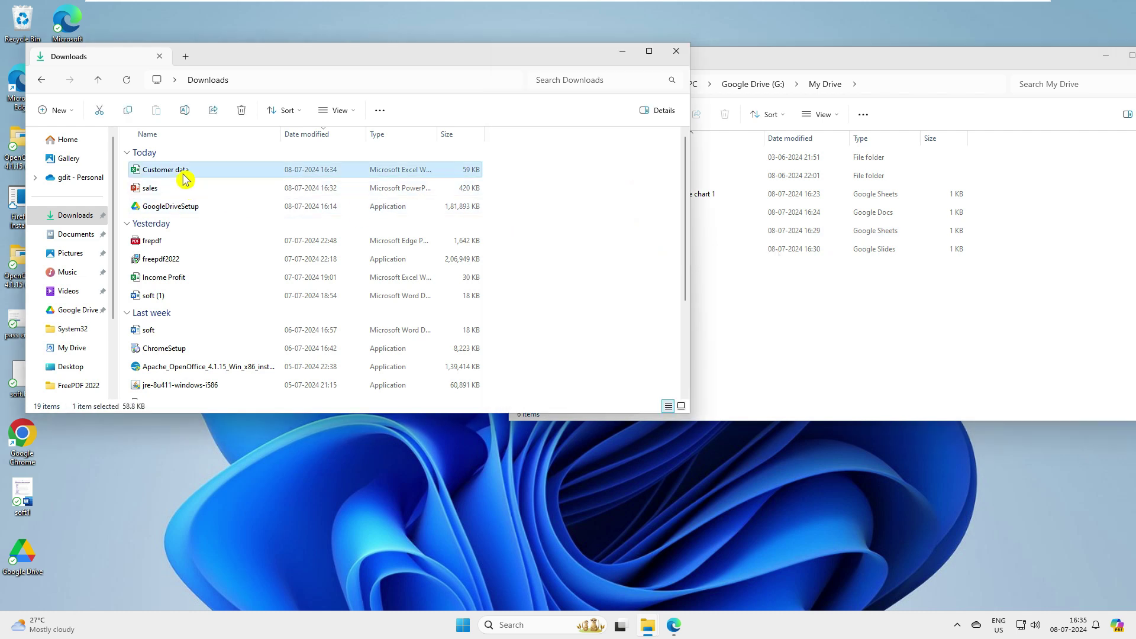
pyautogui.rightClick(185, 170)
pyautogui.click(239, 186)
pyautogui.press('End')
pyautogui.write('return')
pyautogui.press('Return')
pyautogui.moveTo(152, 171); pyautogui.dragTo(788, 350)
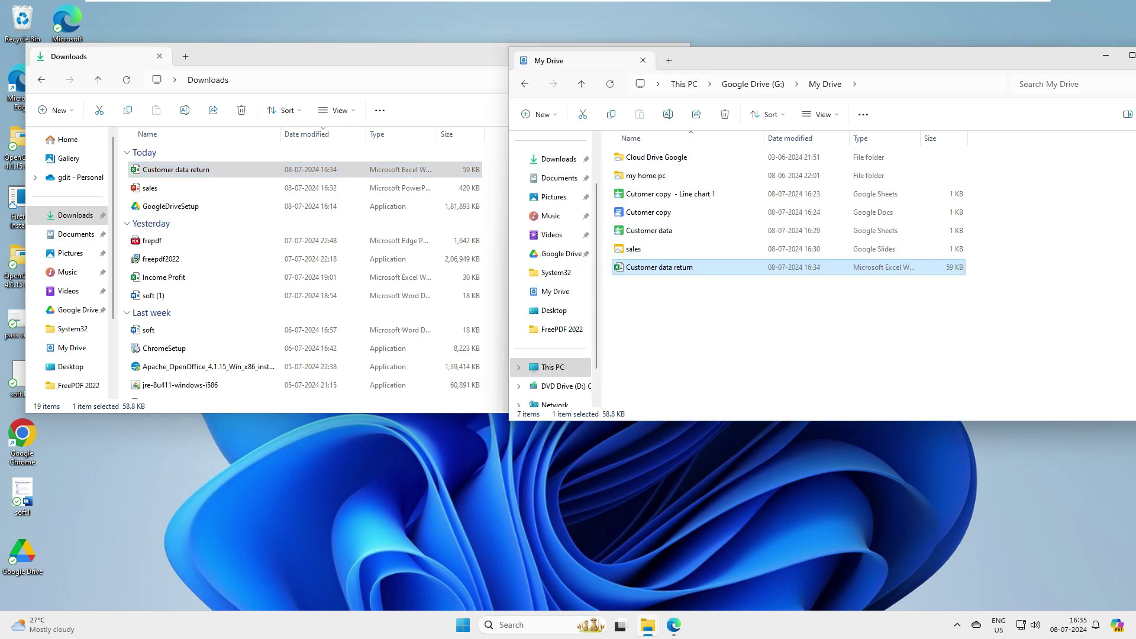
pyautogui.moveTo(673, 273); pyautogui.dragTo(366, 278)
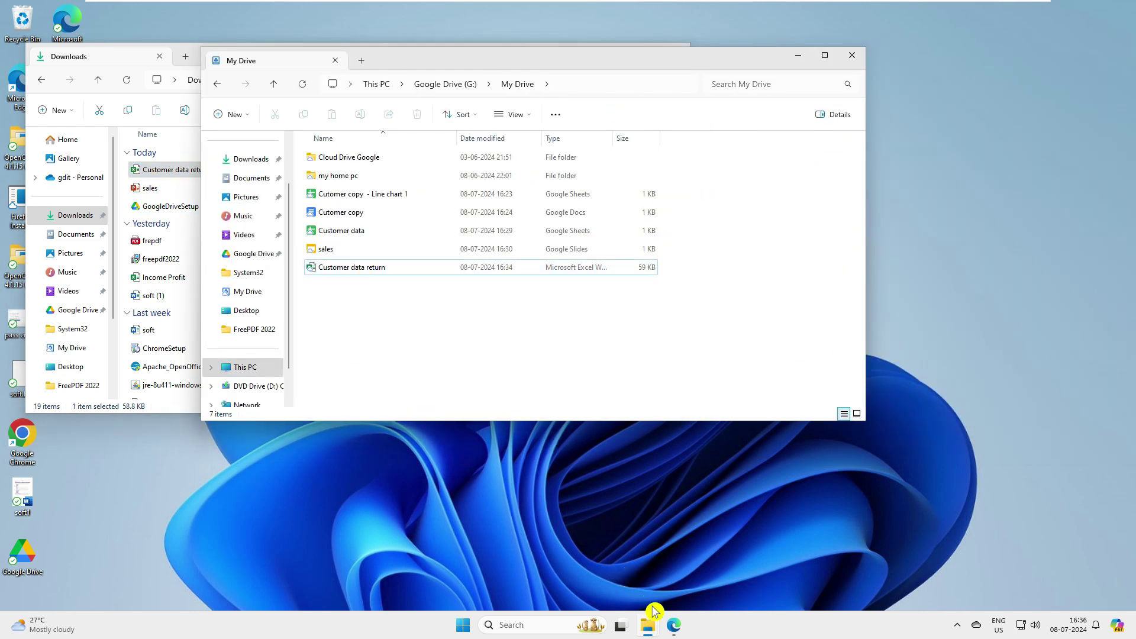
# Step: Switch to Edge and open Customer data return.xlsx from the Google Sheets home page
pyautogui.click(678, 629)
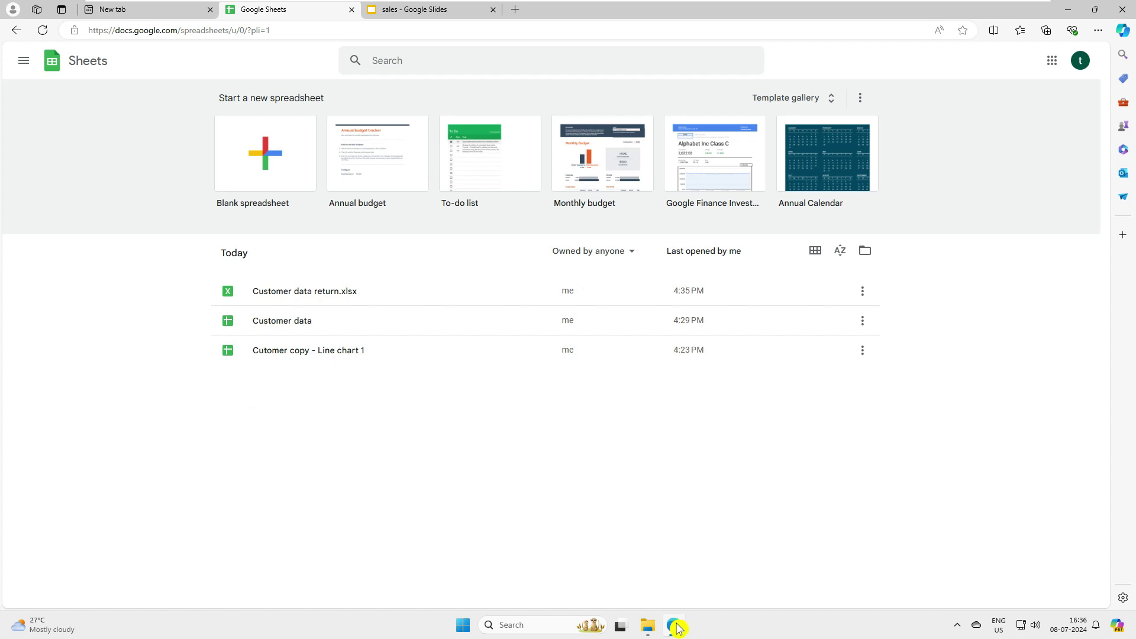
pyautogui.moveTo(672, 632)
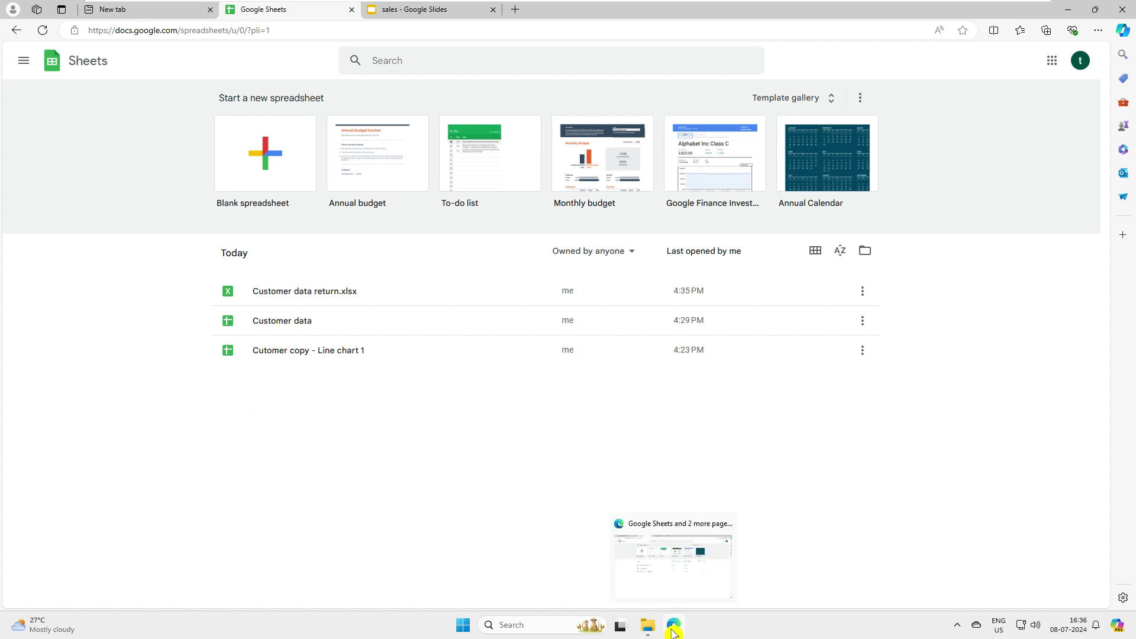
pyautogui.click(294, 297)
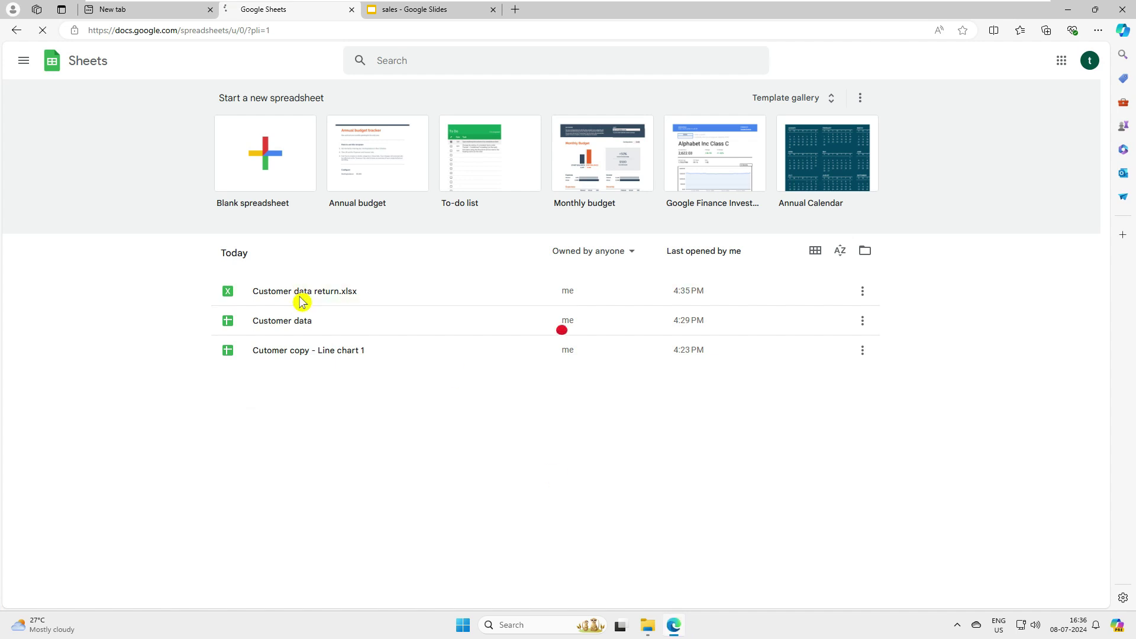
pyautogui.moveTo(496, 210); pyautogui.dragTo(631, 217)
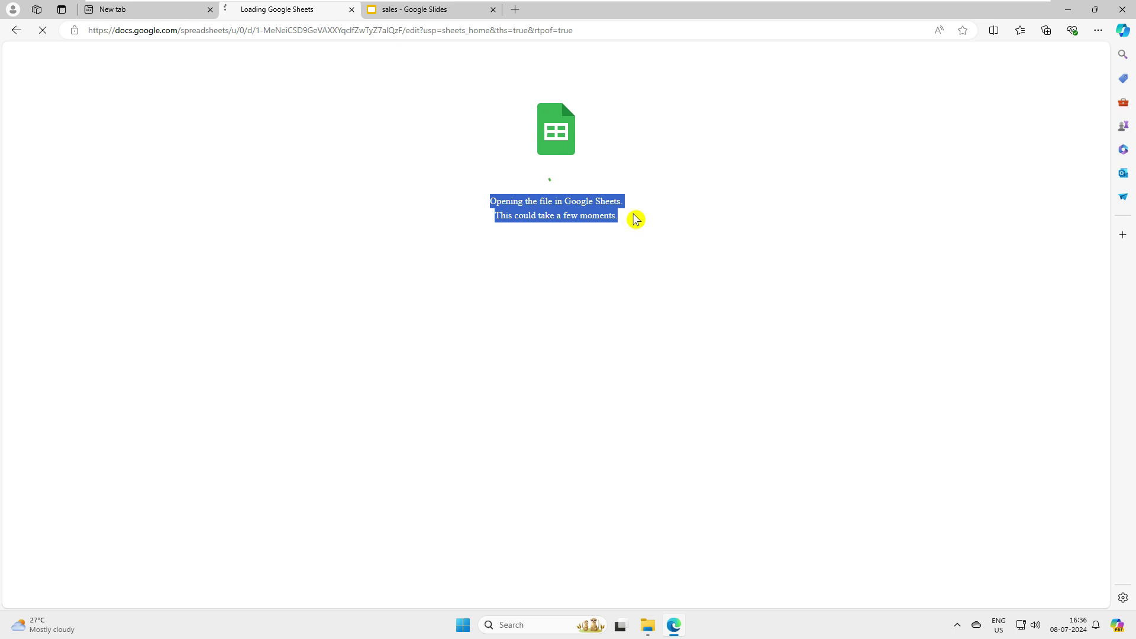
# Step: Examine the added rows, the Excel format badge and the web address of the Customer data return spreadsheet
pyautogui.click(237, 381)
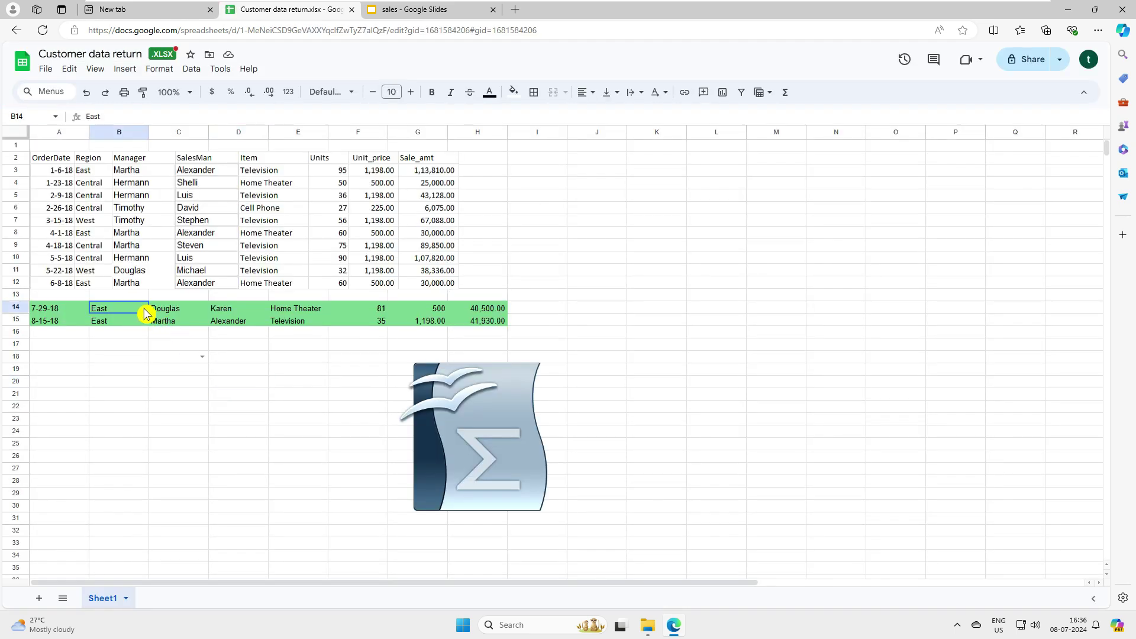
pyautogui.moveTo(118, 369); pyautogui.dragTo(119, 381)
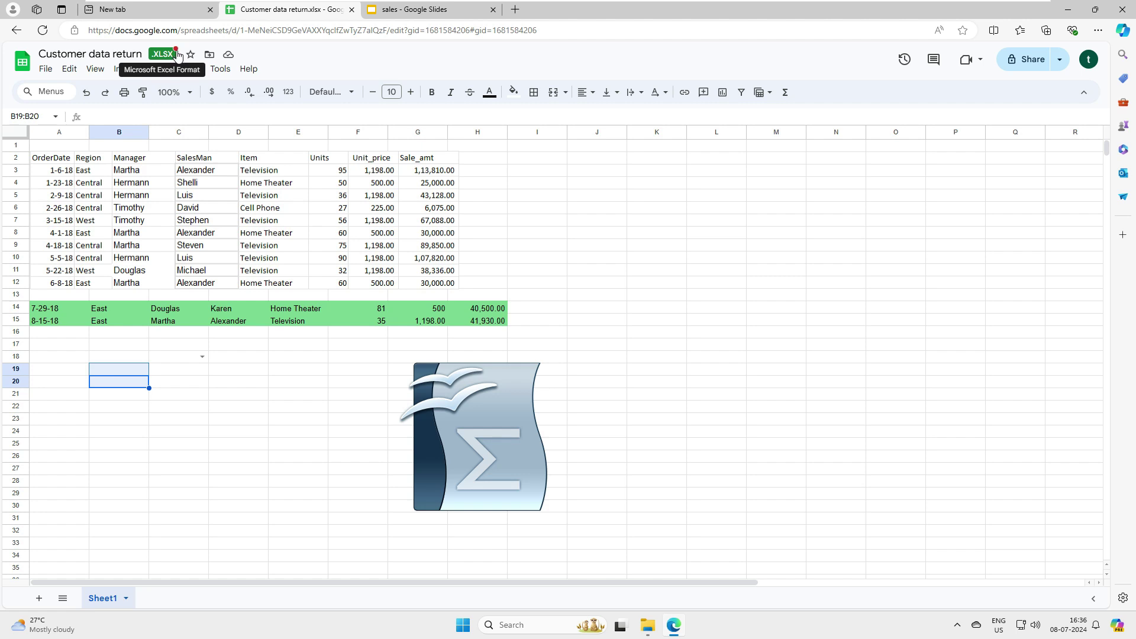
pyautogui.press('Down')
pyautogui.press('Down')
pyautogui.press('Down')
pyautogui.press('Right')
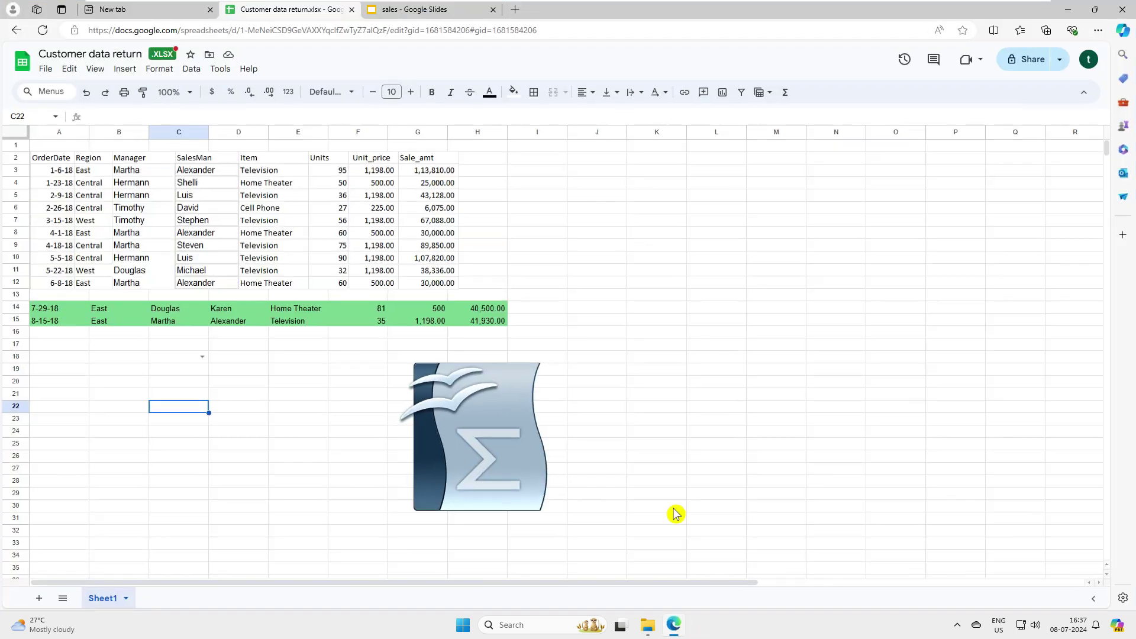
pyautogui.click(357, 468)
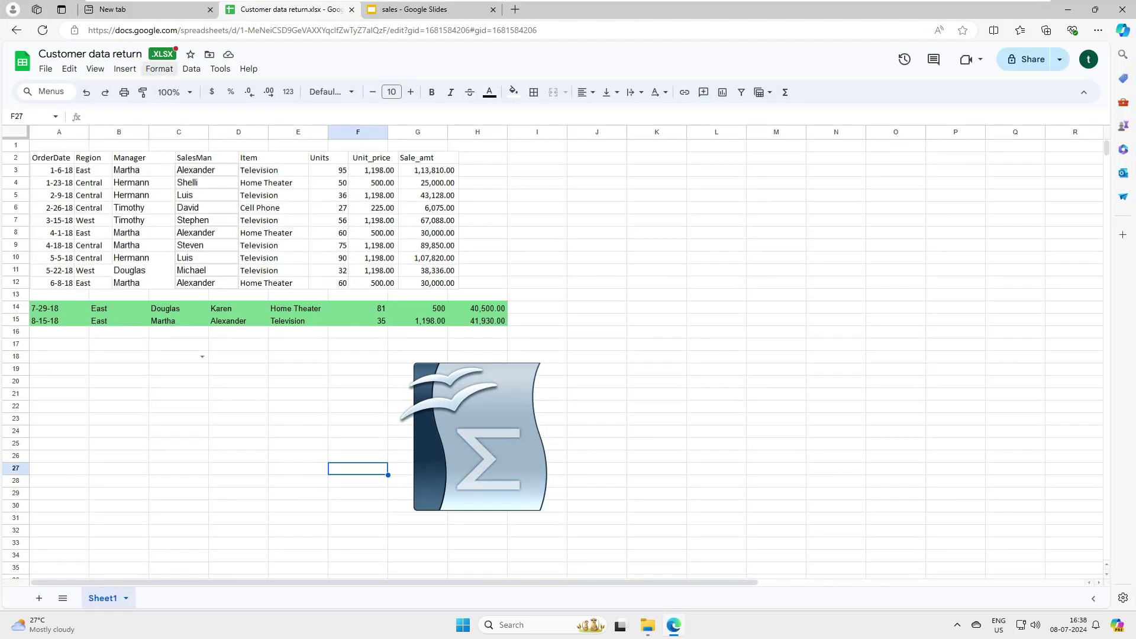
pyautogui.moveTo(180, 30); pyautogui.dragTo(92, 30)
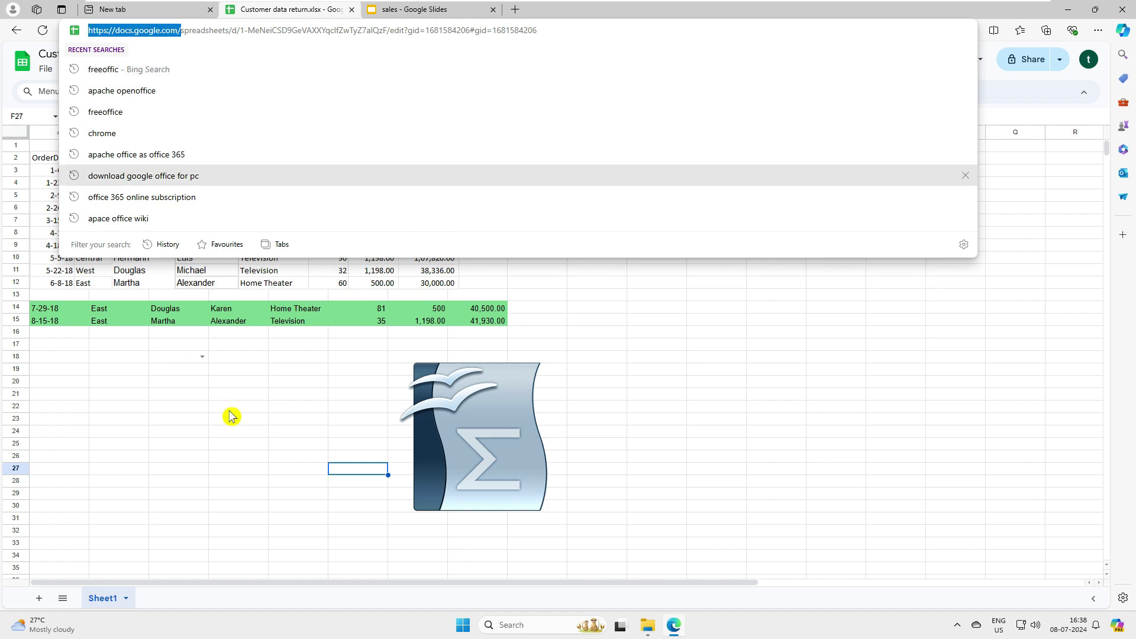
pyautogui.click(87, 321)
pyautogui.click(142, 360)
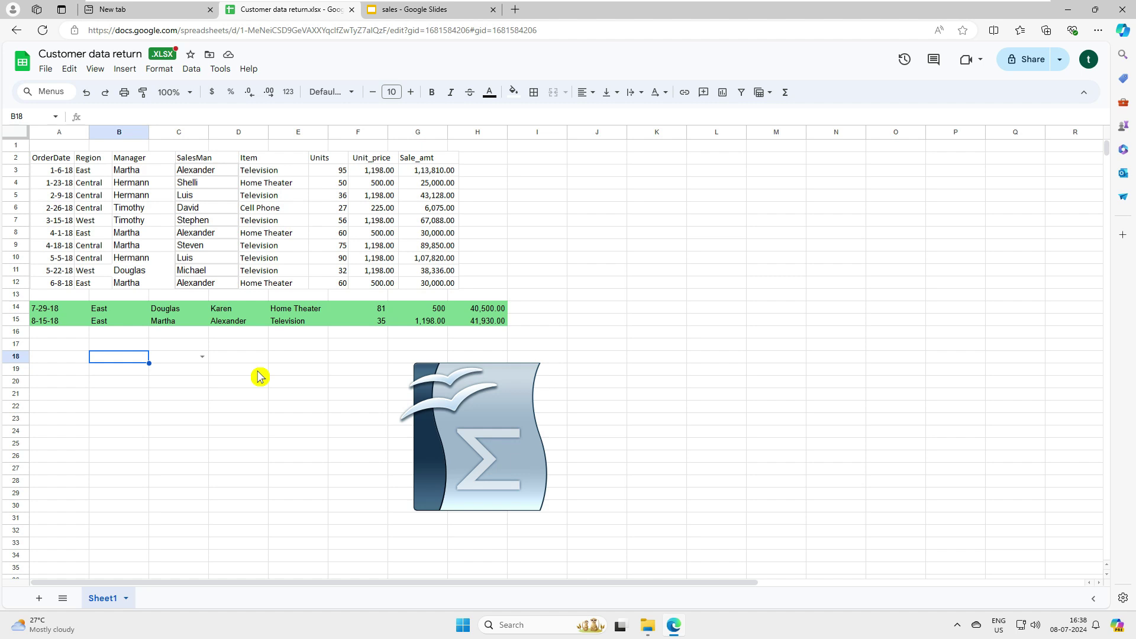
pyautogui.click(953, 309)
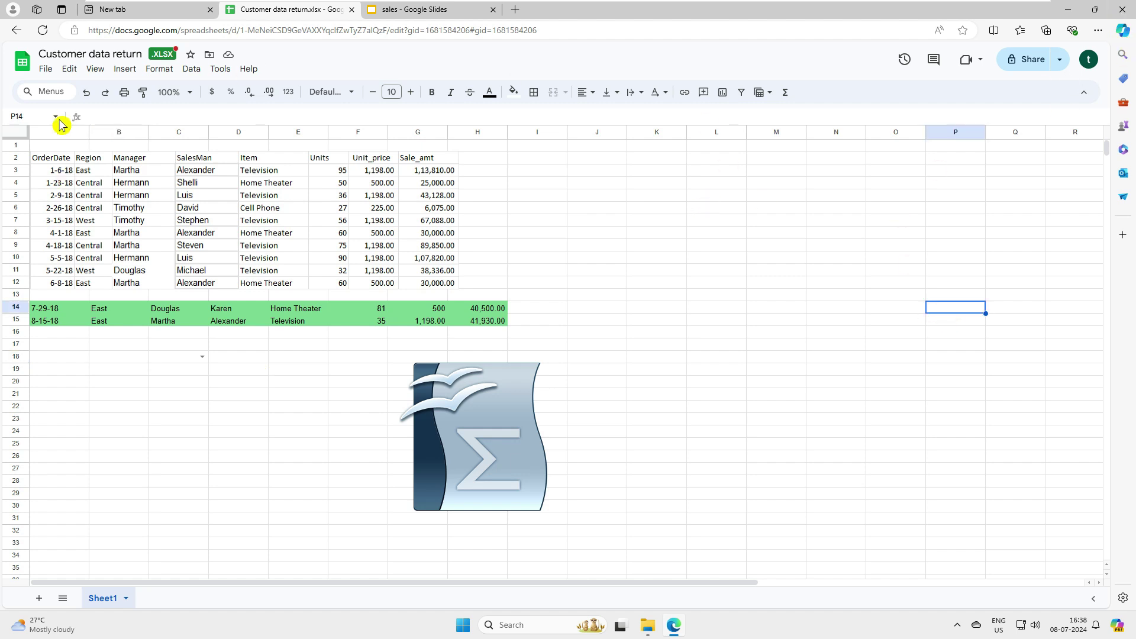
# Step: Close Edge and review which apps are offered for opening the Cutomer copy document in the My Drive folder
pyautogui.click(1125, 10)
pyautogui.rightClick(463, 210)
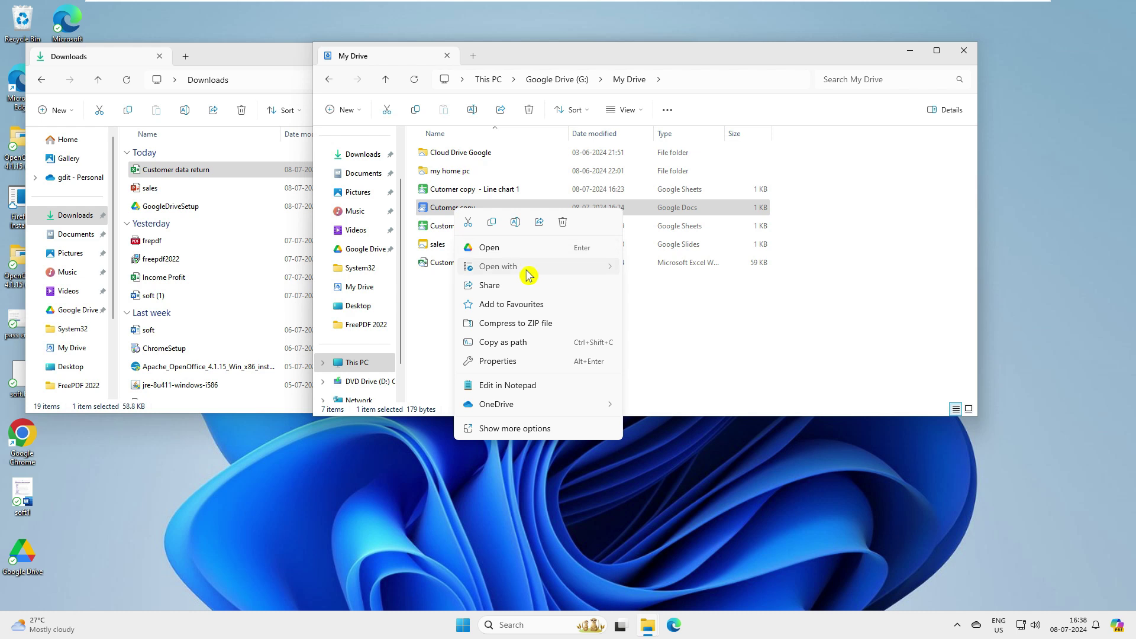
pyautogui.moveTo(541, 267)
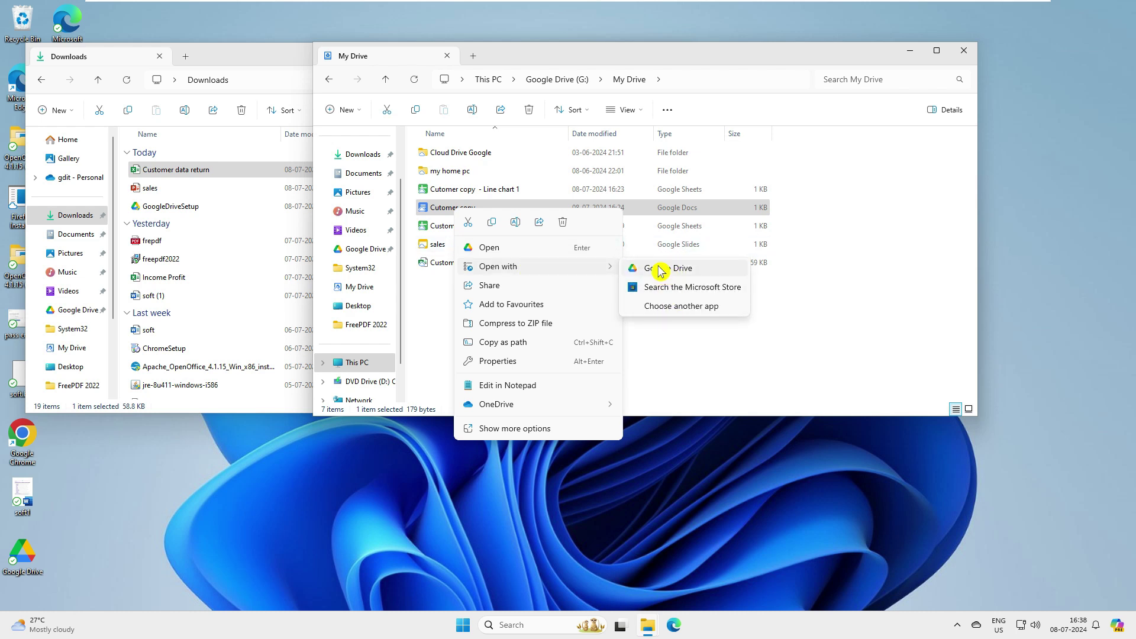
pyautogui.click(654, 269)
pyautogui.rightClick(465, 213)
pyautogui.moveTo(538, 270)
pyautogui.click(487, 352)
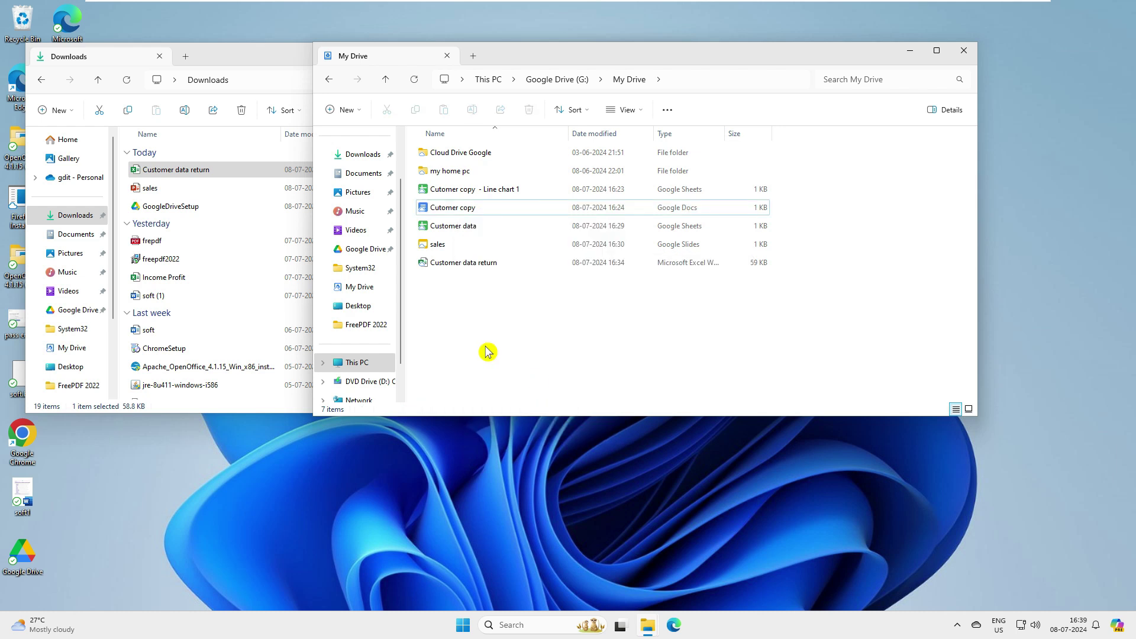
# Step: Close the Downloads window and bring up the selection of other apps for opening the Cutomer copy document
pyautogui.click(263, 69)
pyautogui.click(676, 50)
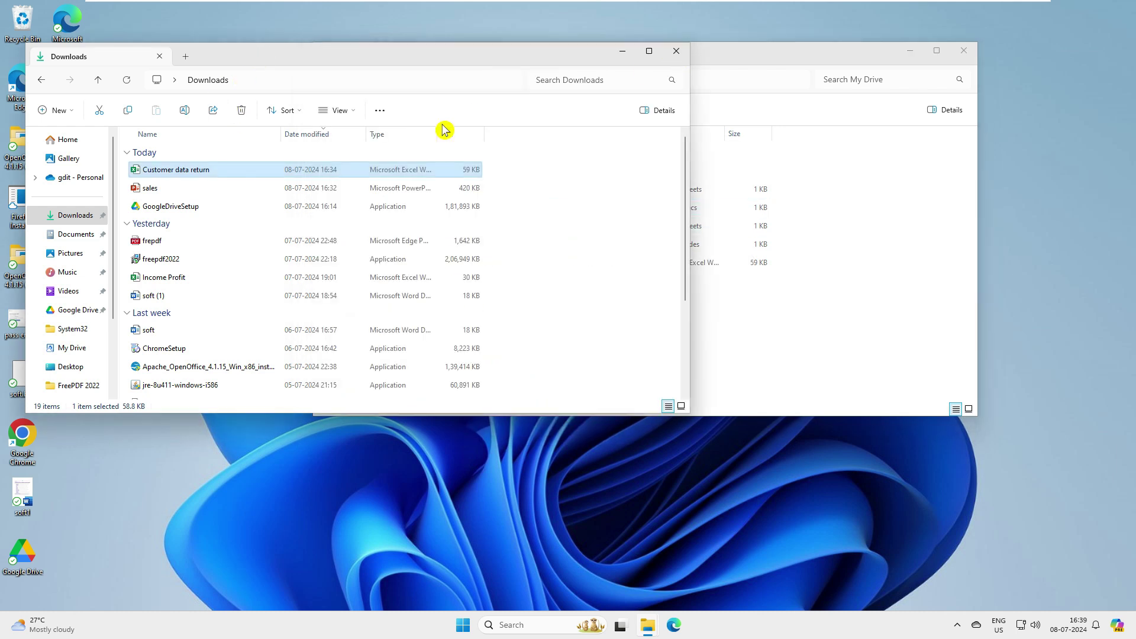
pyautogui.click(25, 440)
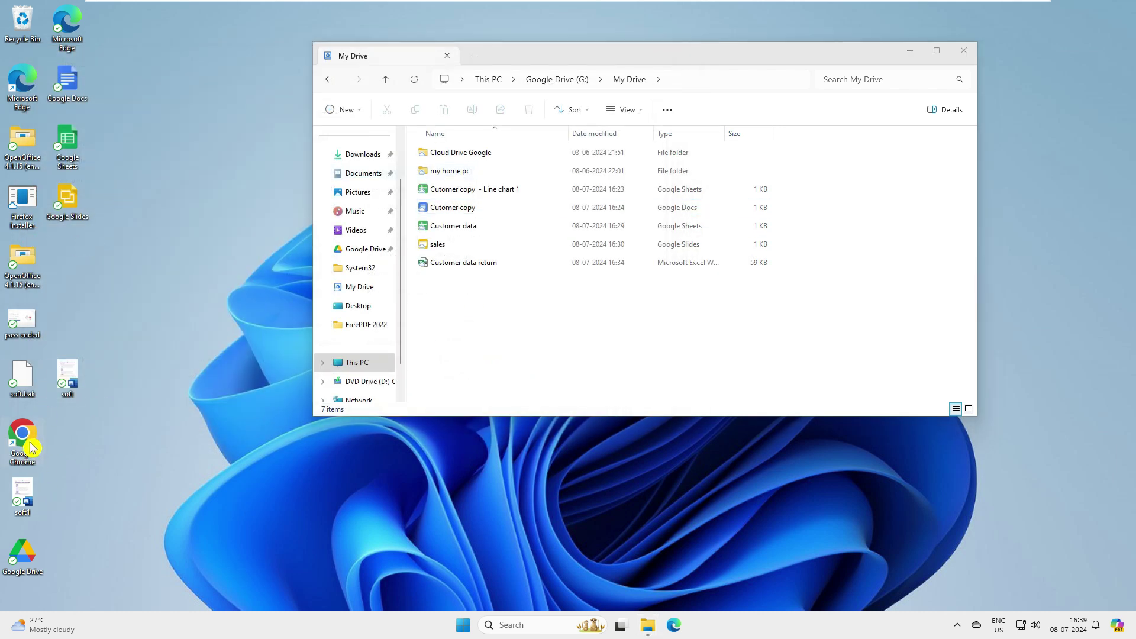
pyautogui.rightClick(453, 210)
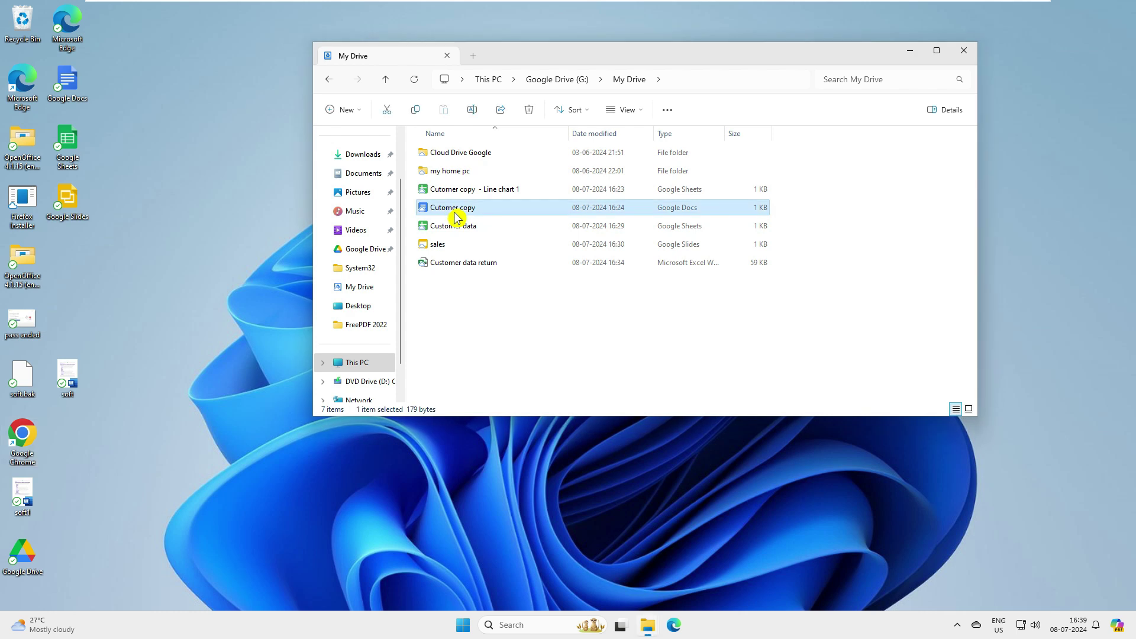
pyautogui.moveTo(524, 267)
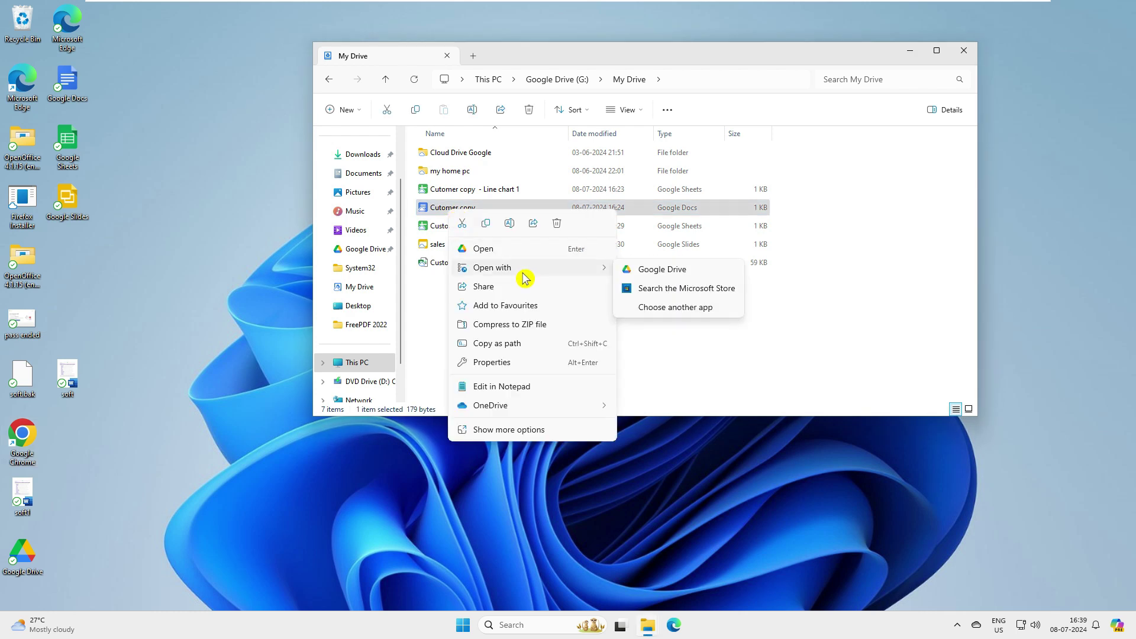
pyautogui.click(685, 315)
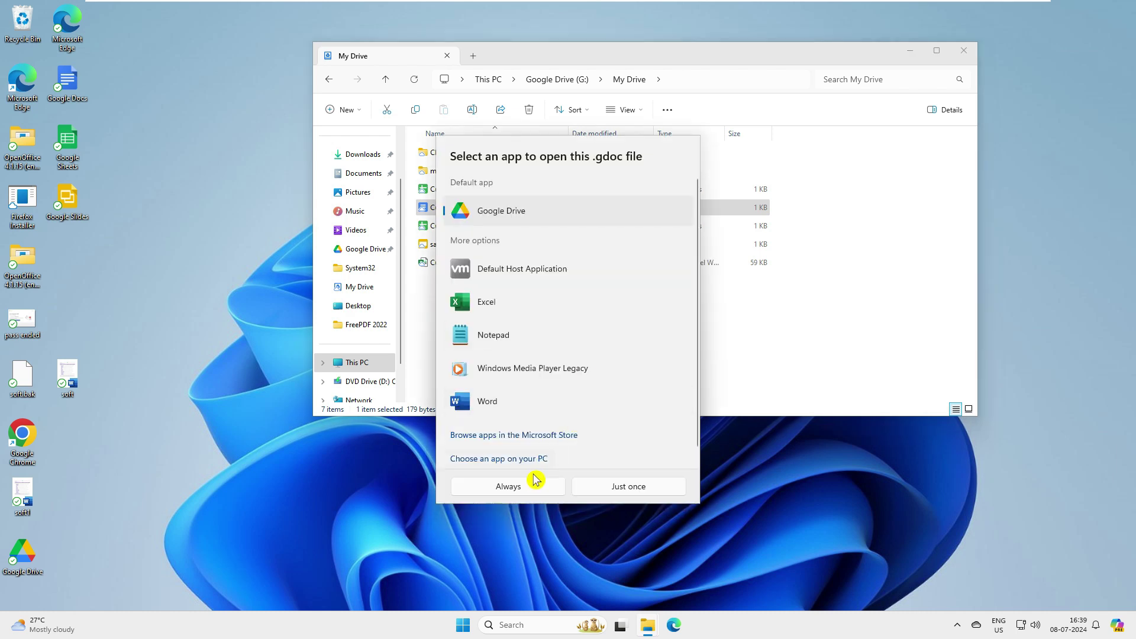
# Step: Pick chrome from Program Files > Google > Chrome > Application and always use Google Chrome to open .gdoc files
pyautogui.click(501, 463)
pyautogui.doubleClick(453, 156)
pyautogui.doubleClick(465, 145)
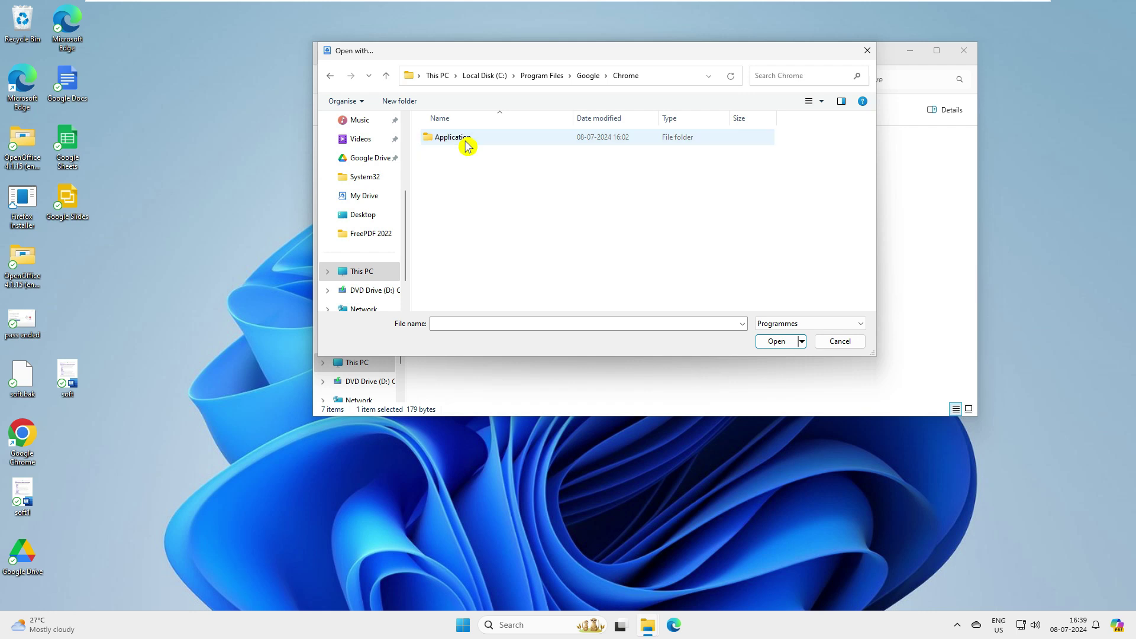
pyautogui.doubleClick(464, 143)
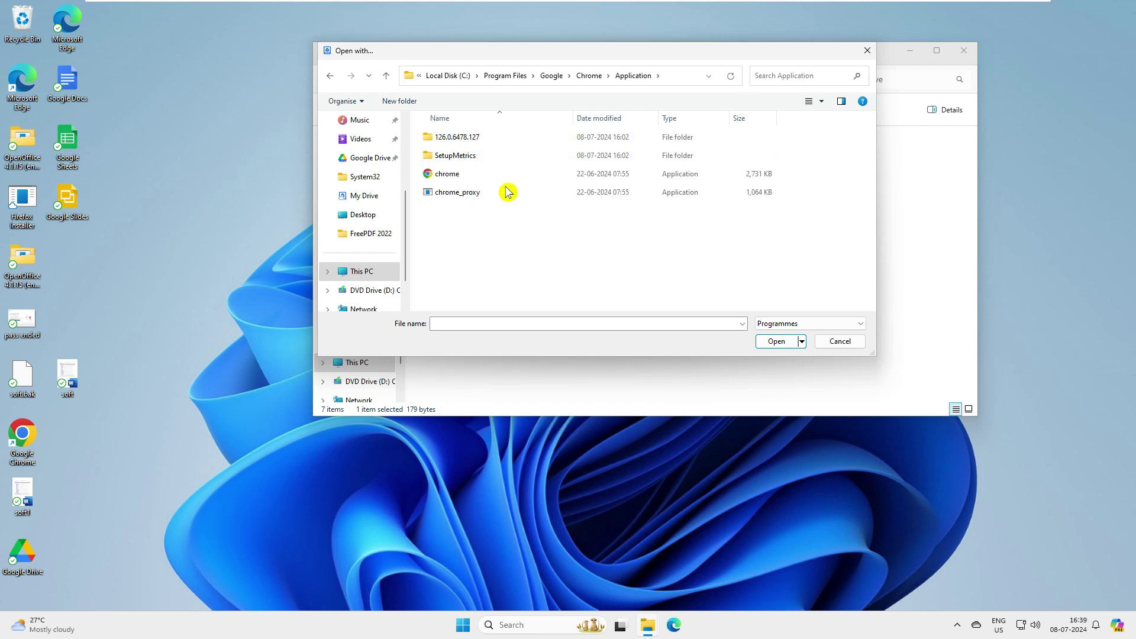
pyautogui.doubleClick(452, 175)
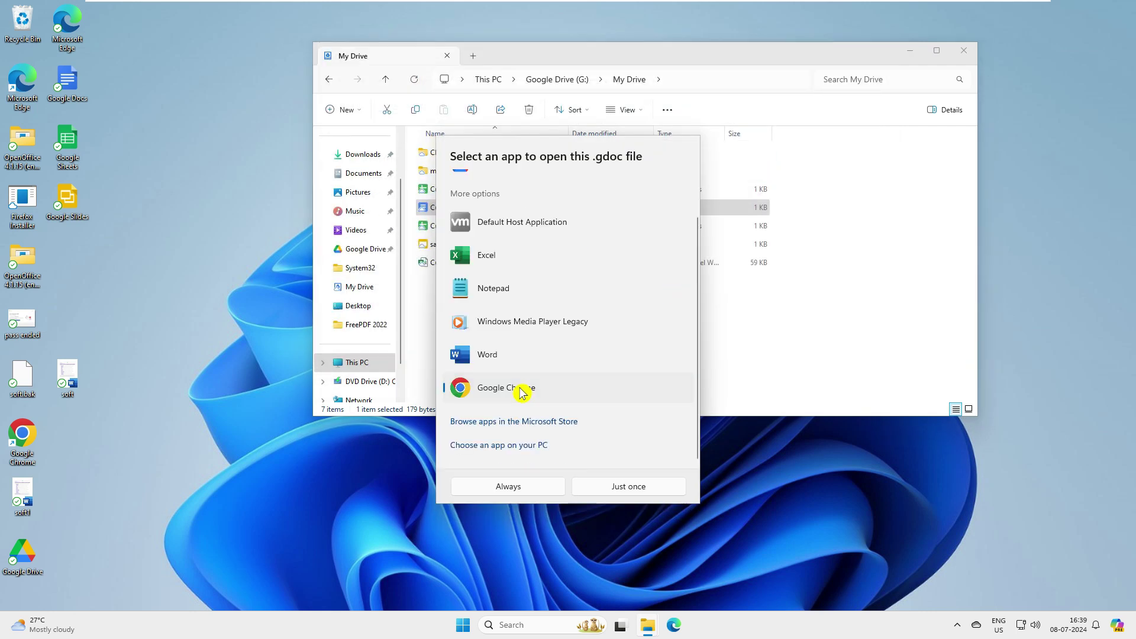
pyautogui.click(513, 488)
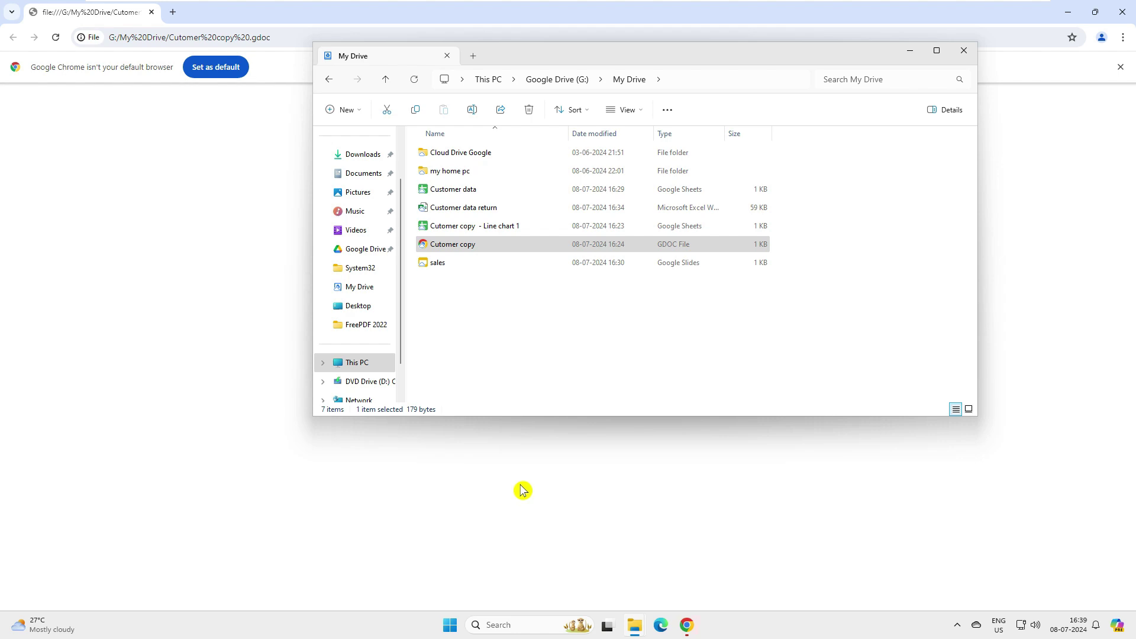
# Step: Try to choose another app for opening the Customer data spreadsheet in My Drive
pyautogui.doubleClick(468, 191)
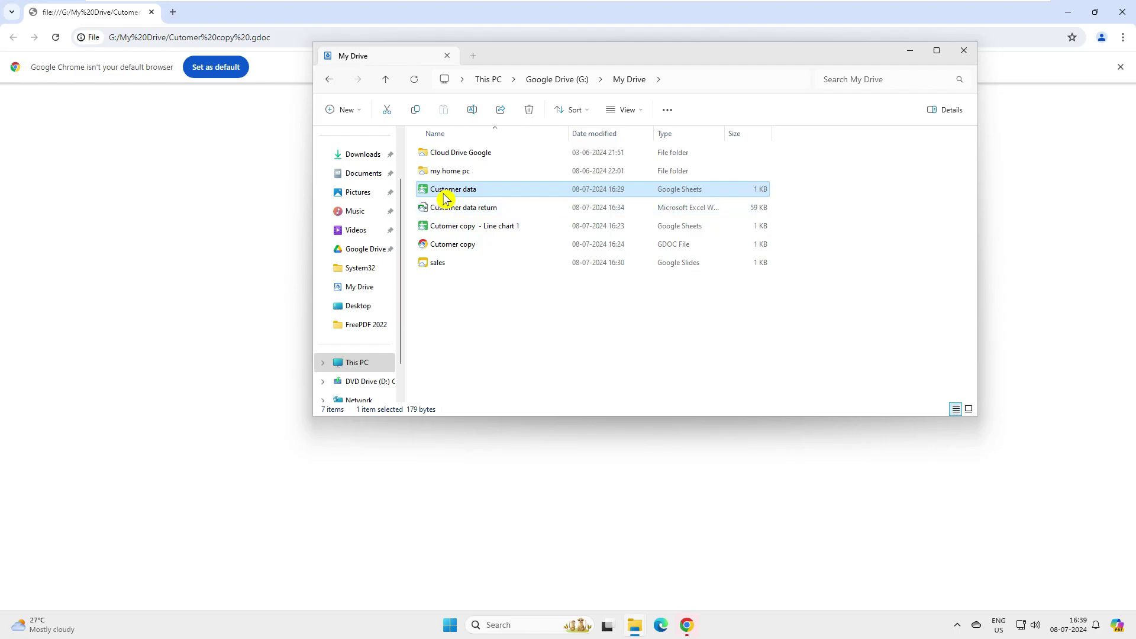
pyautogui.rightClick(442, 191)
pyautogui.moveTo(513, 253)
pyautogui.click(684, 310)
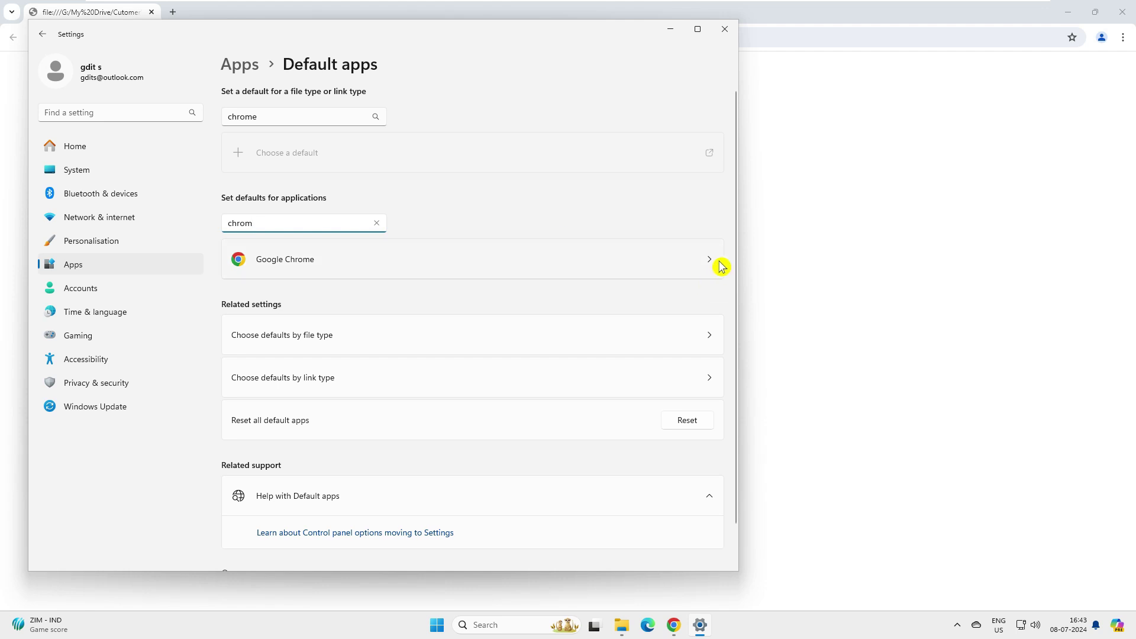
# Step: Make Google Chrome the default browser in the Windows default app settings and close Settings
pyautogui.click(713, 265)
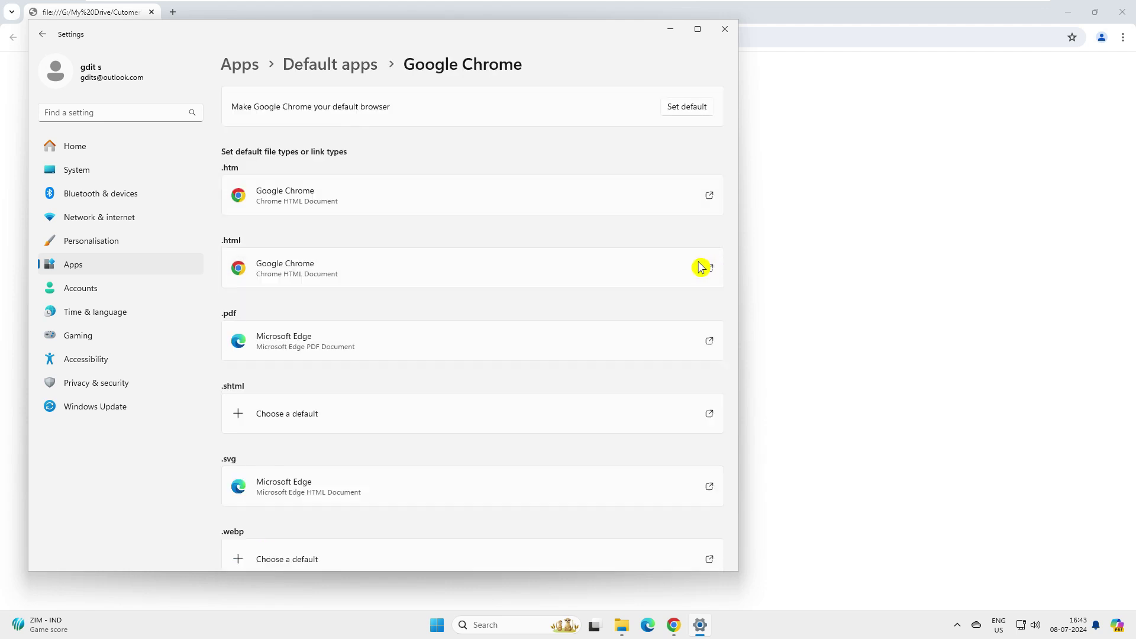
pyautogui.click(688, 107)
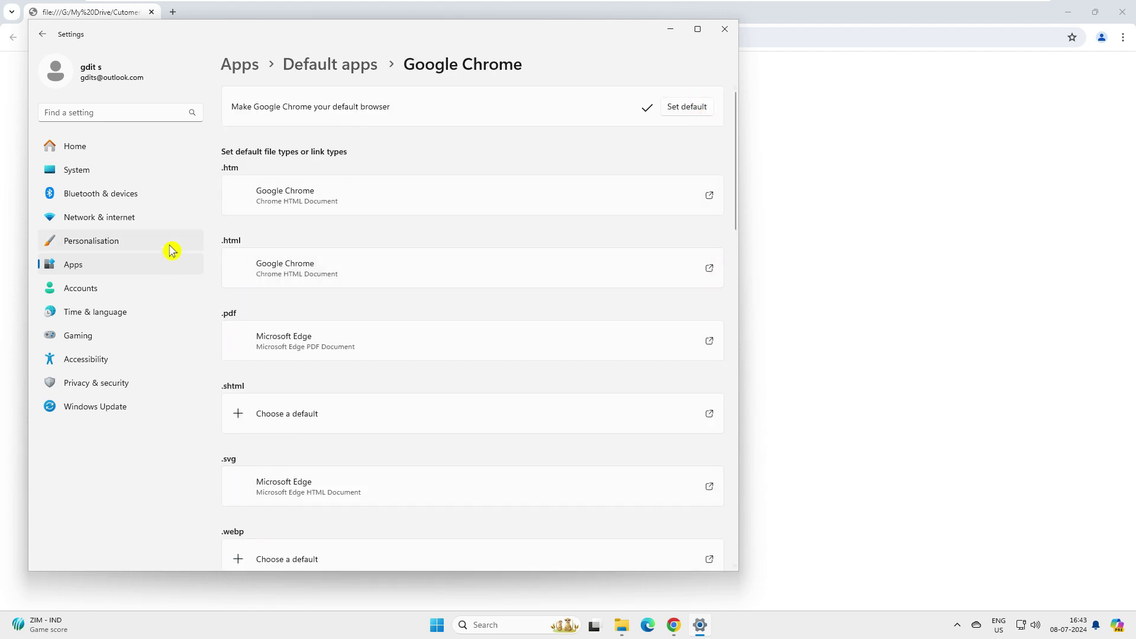
pyautogui.click(724, 29)
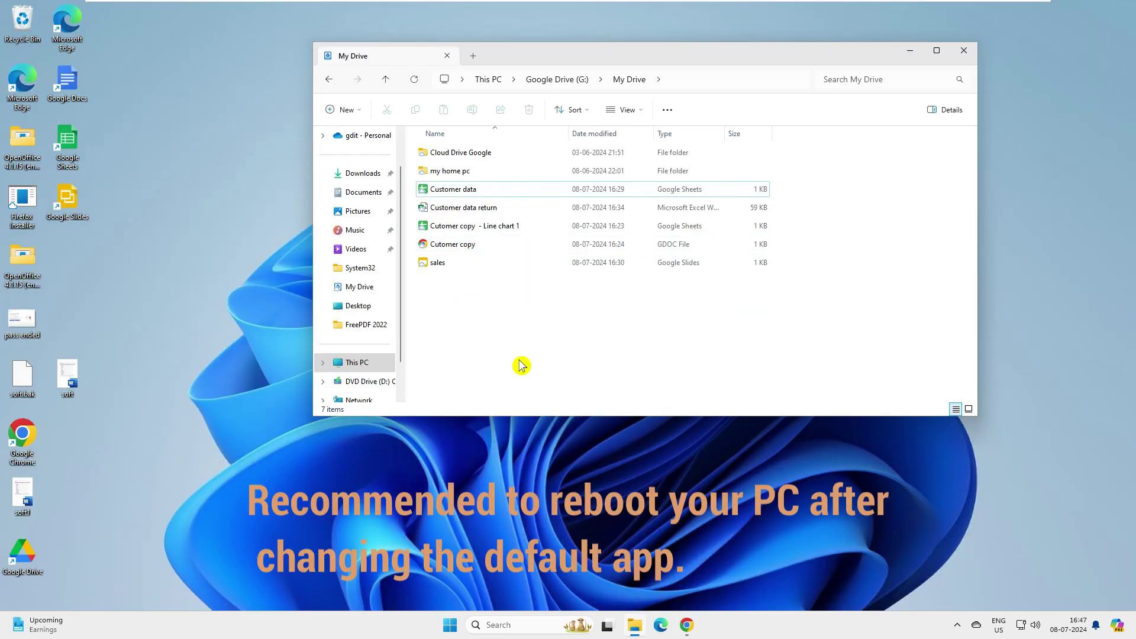
# Step: Open the Customer data spreadsheet from the My Drive folder in Chrome and inspect cells B13 and B15
pyautogui.click(686, 625)
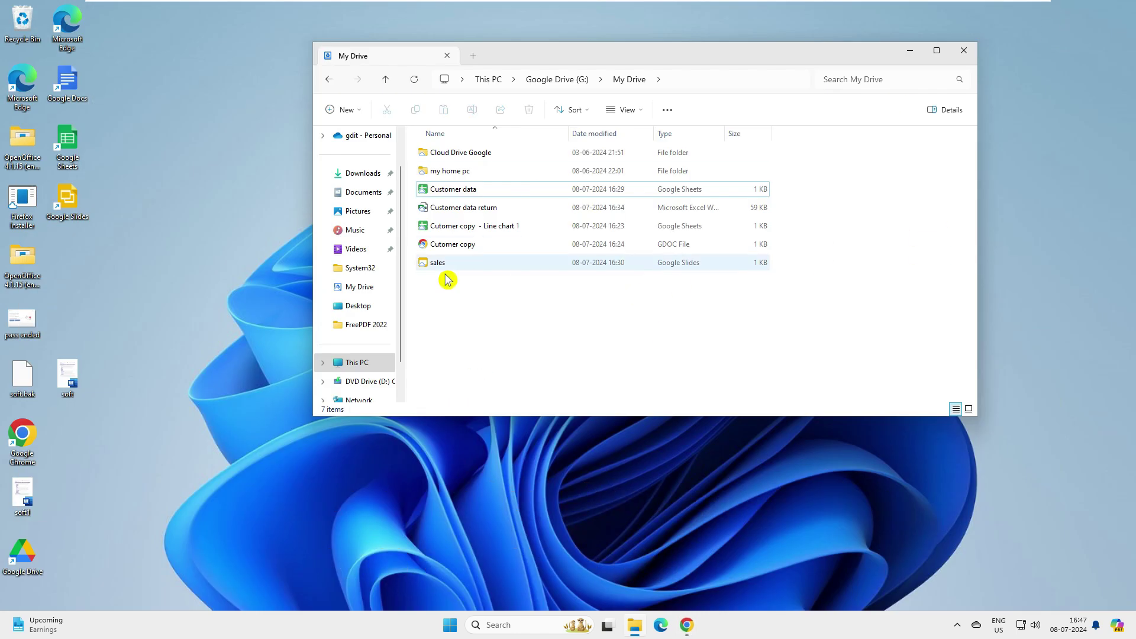
pyautogui.doubleClick(457, 197)
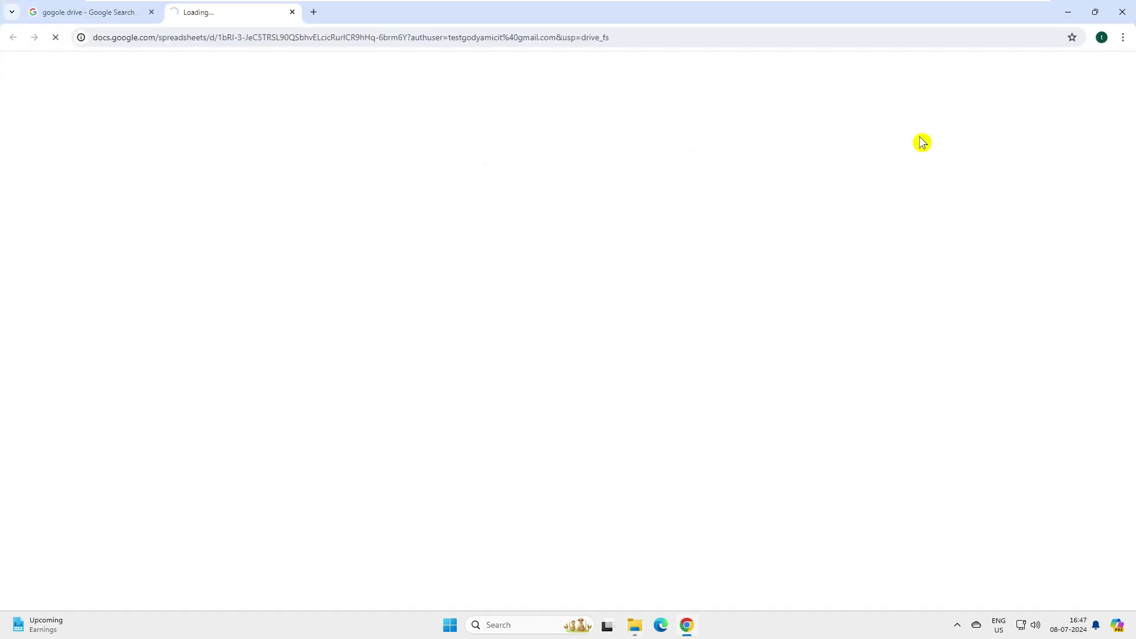
pyautogui.click(1122, 37)
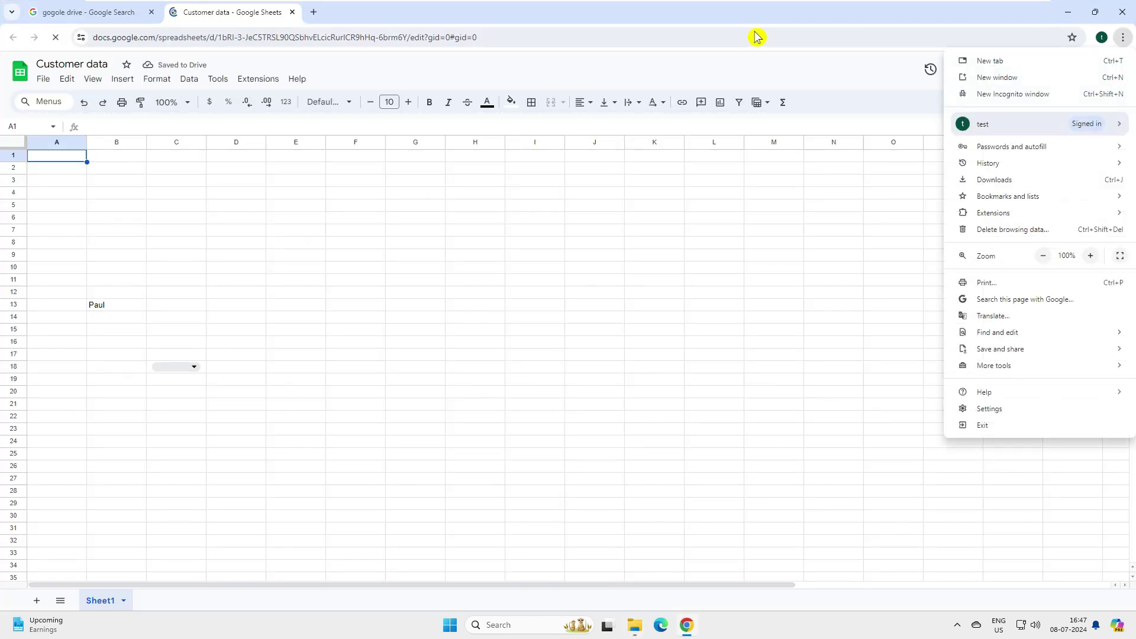
pyautogui.click(1068, 19)
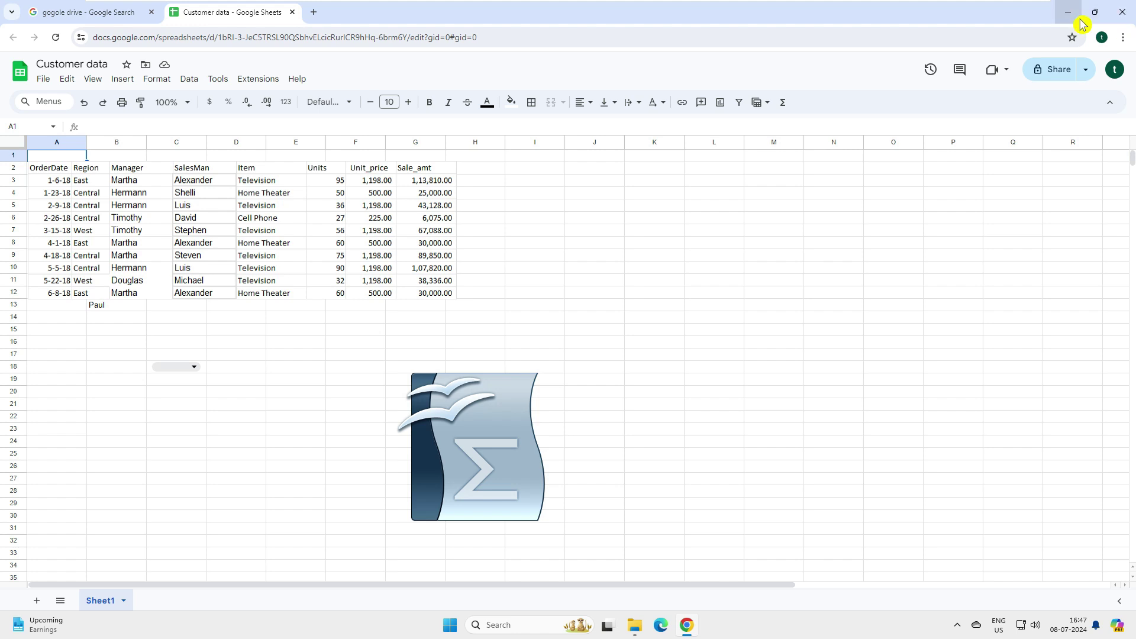
pyautogui.click(113, 306)
pyautogui.click(112, 329)
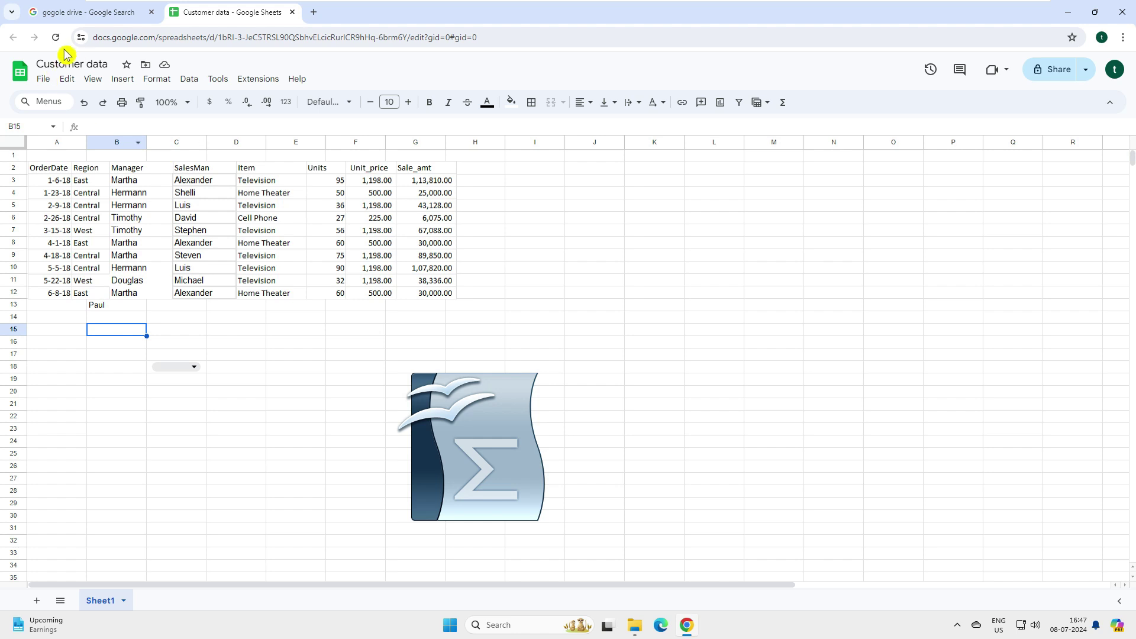
# Step: Go to the Google Sheets home page and turn on Offline in its settings
pyautogui.click(21, 72)
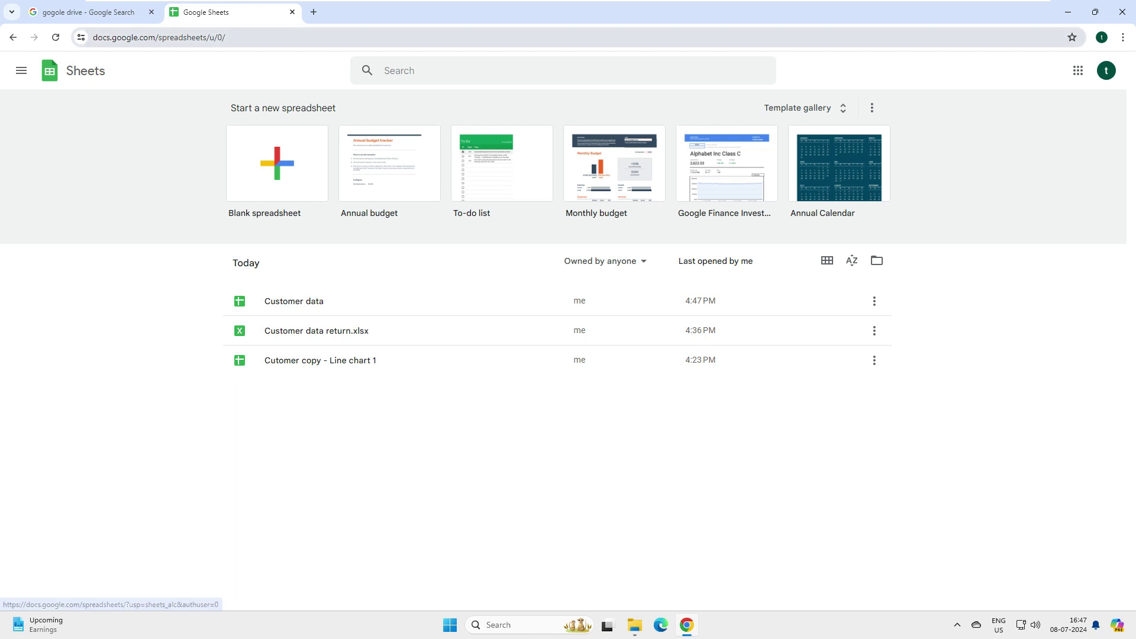
pyautogui.click(21, 71)
pyautogui.click(62, 213)
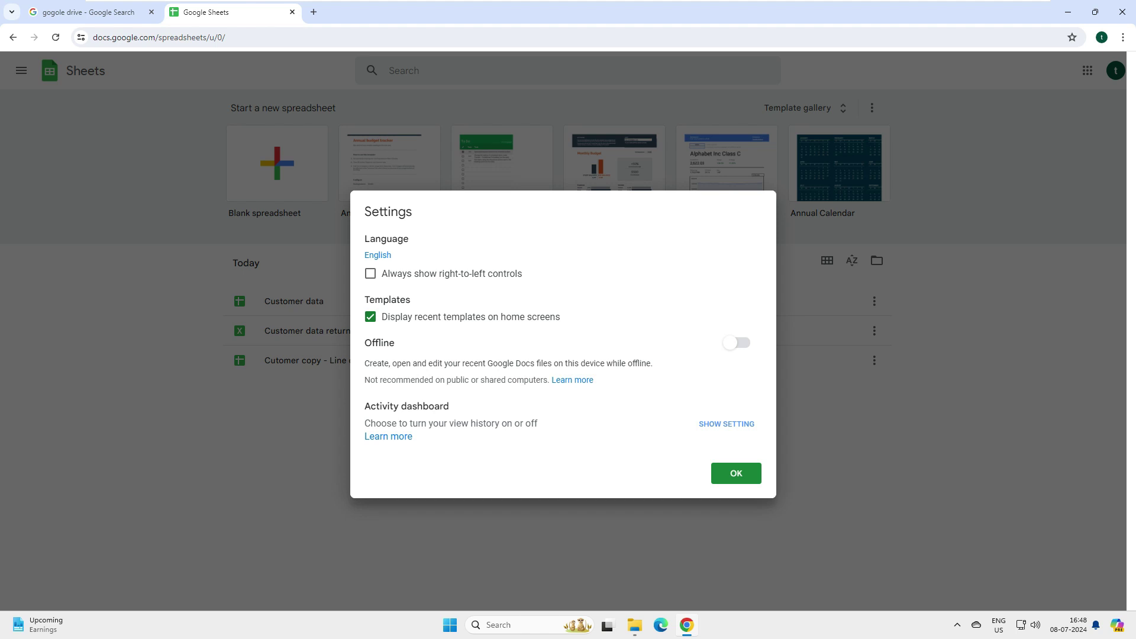
pyautogui.moveTo(397, 363); pyautogui.dragTo(493, 364)
pyautogui.click(736, 343)
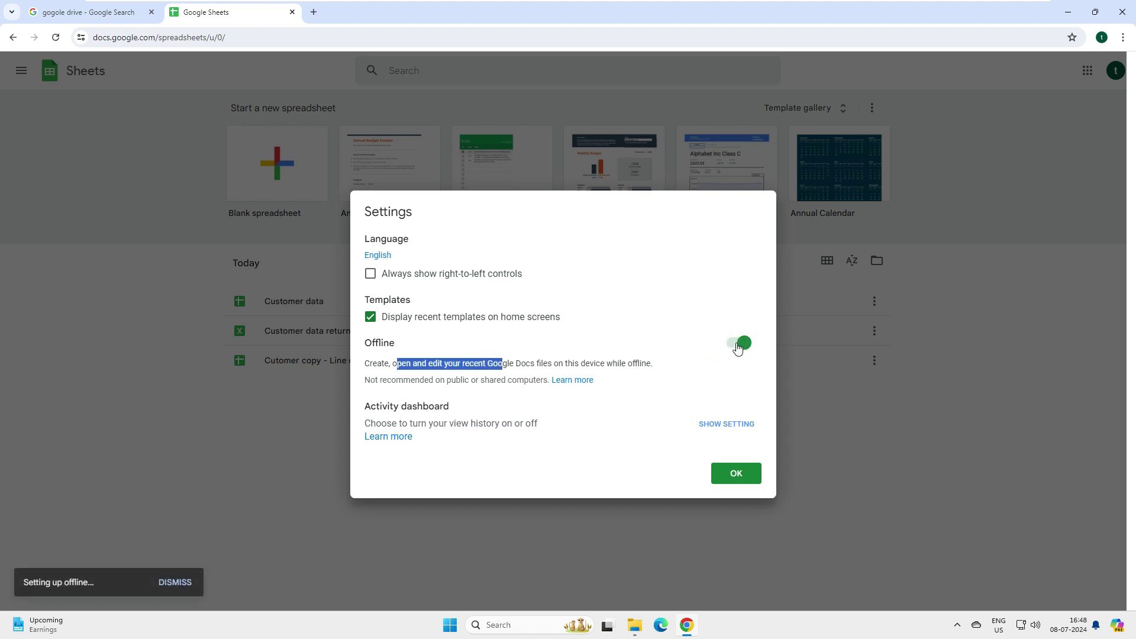
pyautogui.click(736, 475)
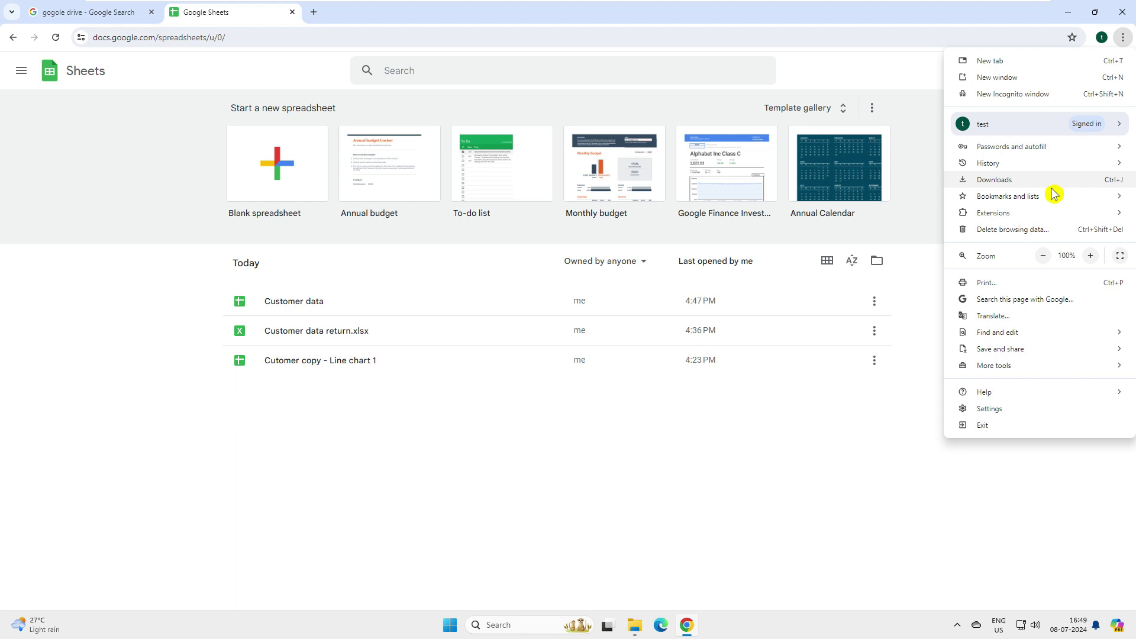
# Step: Open Chrome's extension management page and search the installed extensions for Google Docs Offline
pyautogui.moveTo(1056, 215)
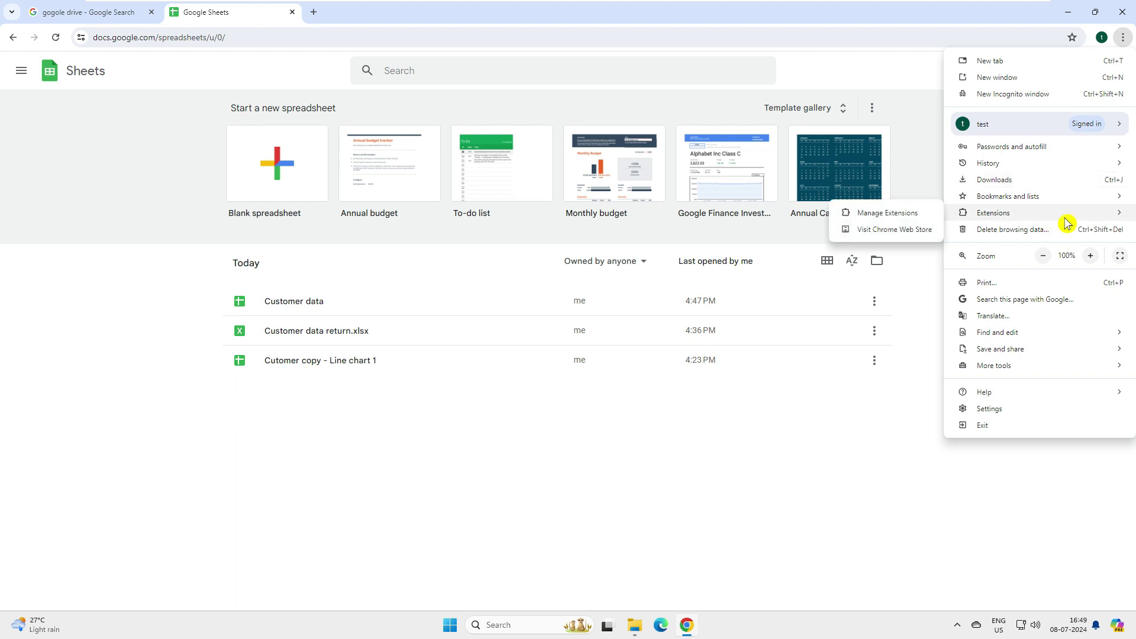
pyautogui.click(898, 216)
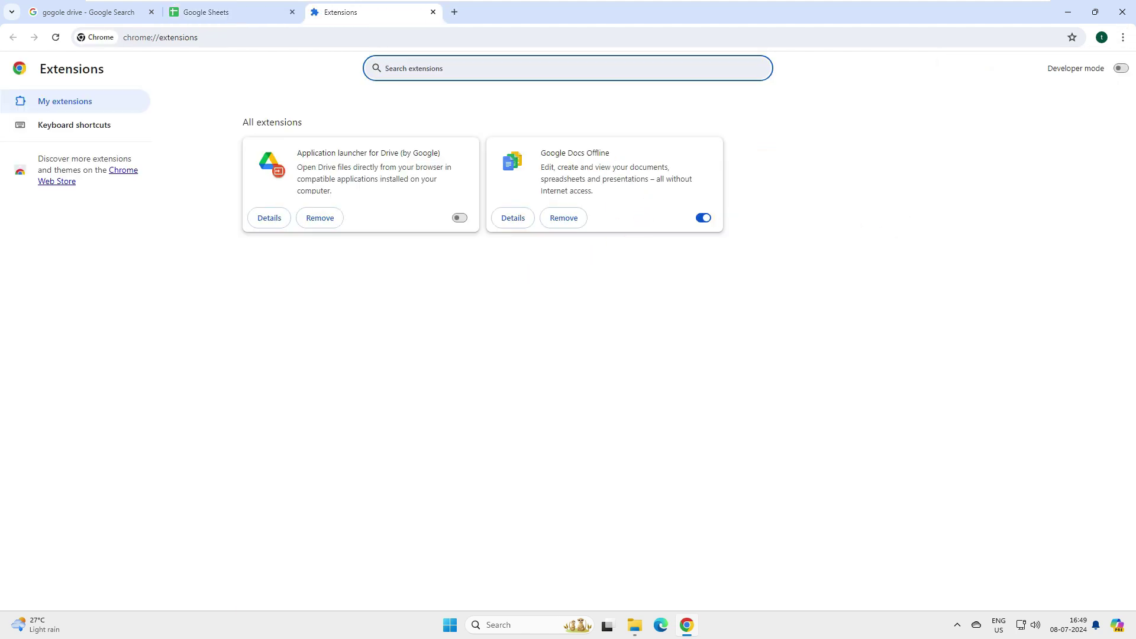
pyautogui.moveTo(611, 153); pyautogui.dragTo(561, 153)
pyautogui.rightClick(562, 157)
pyautogui.click(571, 161)
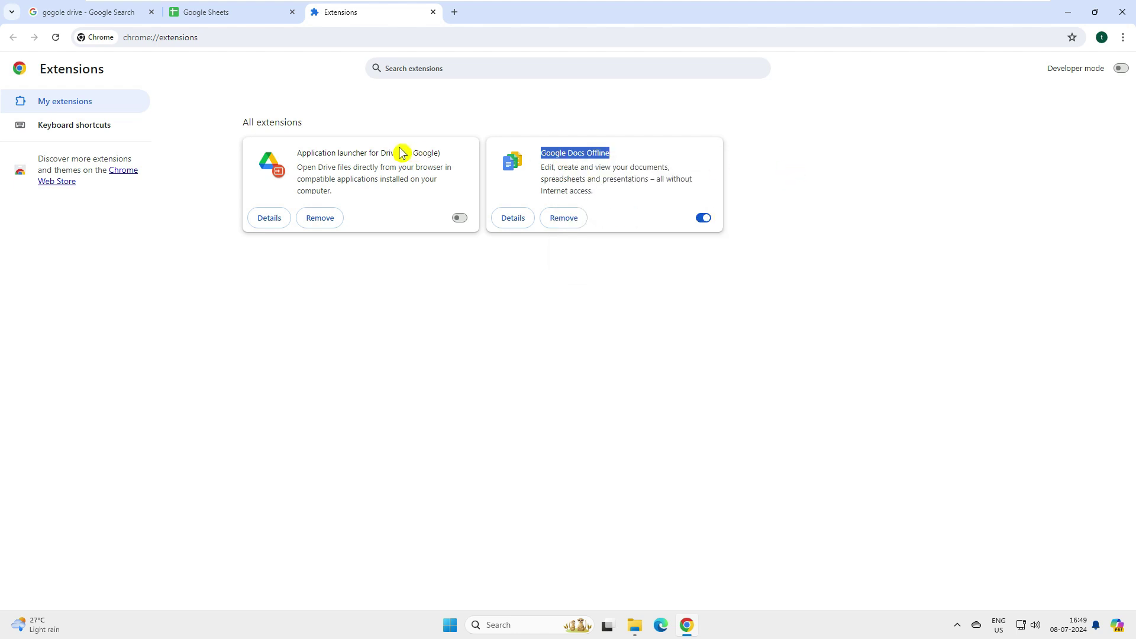
pyautogui.hotkey('ctrl', 'f')
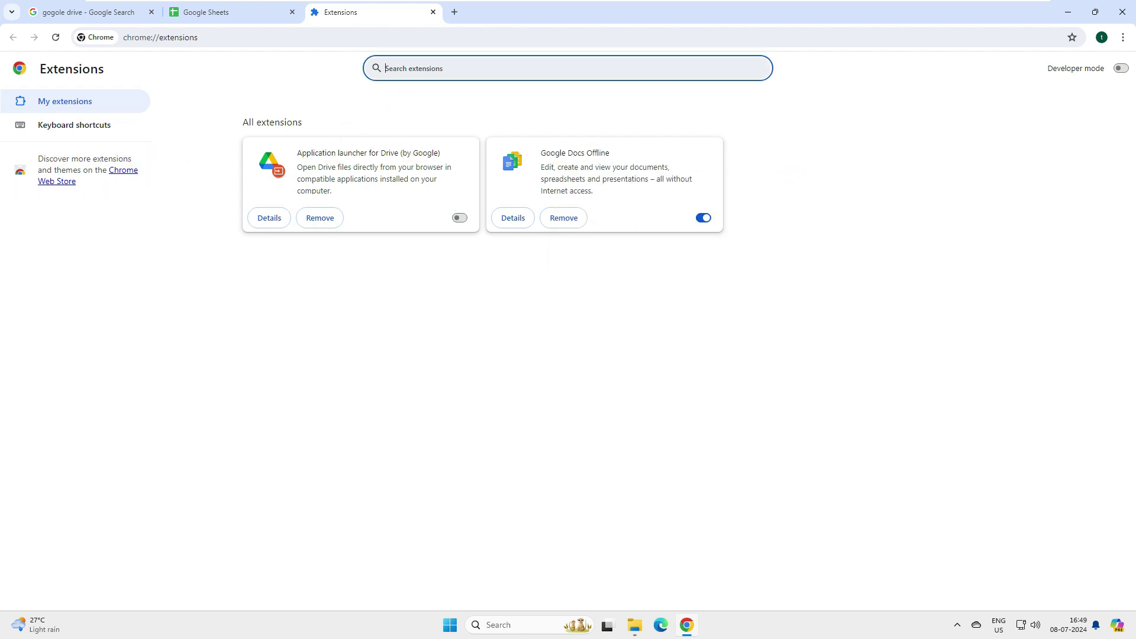
pyautogui.rightClick(413, 77)
pyautogui.click(431, 195)
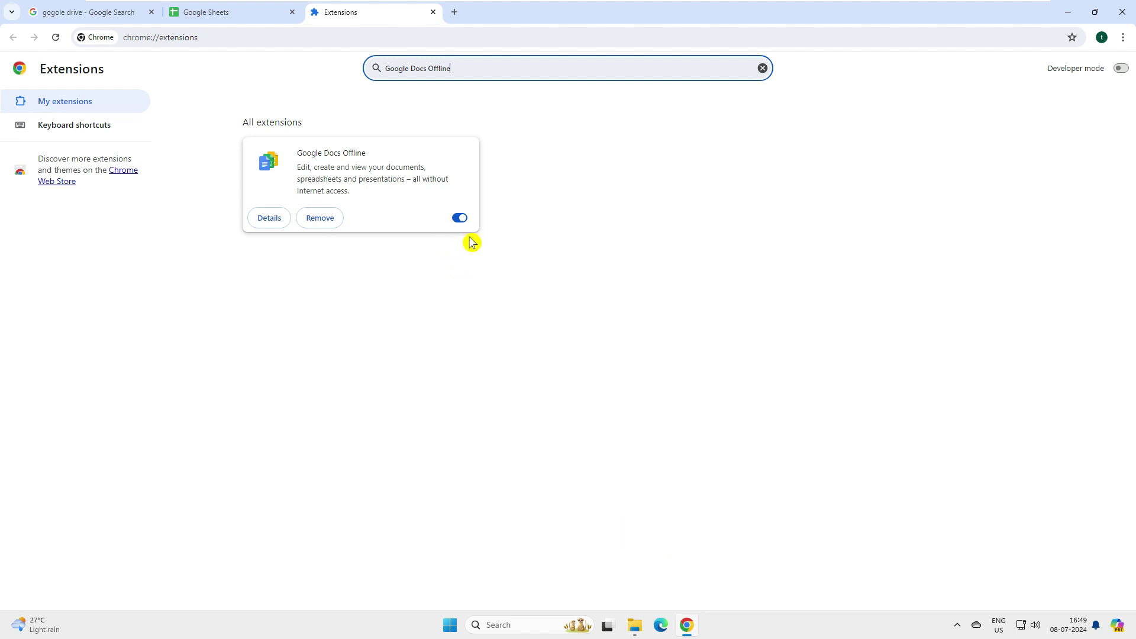
# Step: Return to the Google Sheets home page, open Network Connections with ncpa.cpl and disable the Ethernet0 adapter
pyautogui.click(243, 15)
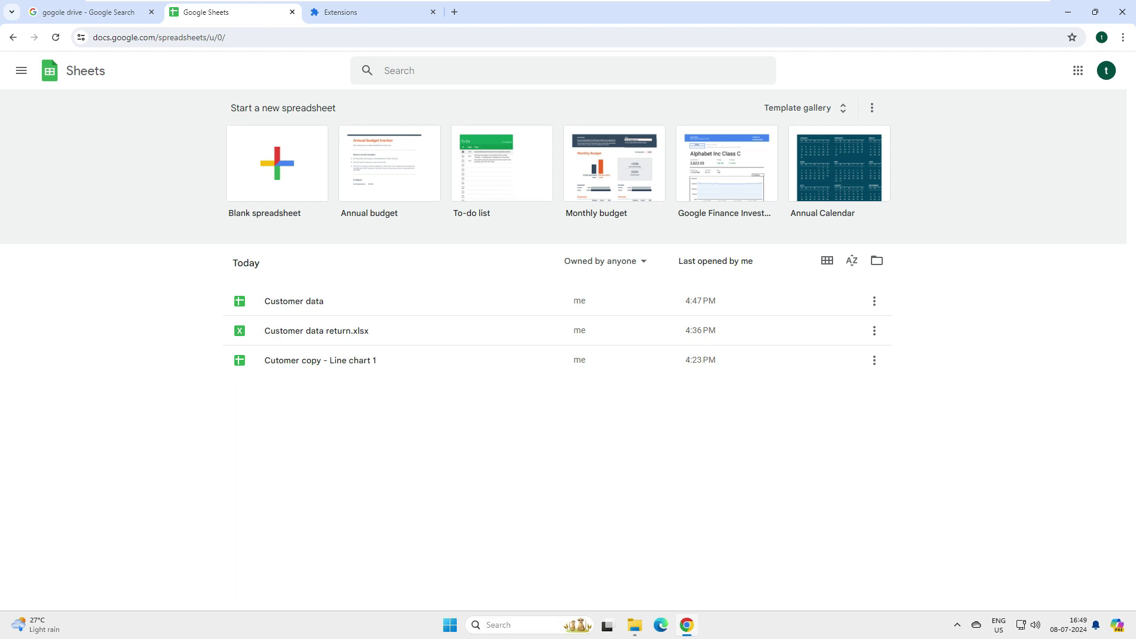
pyautogui.click(490, 623)
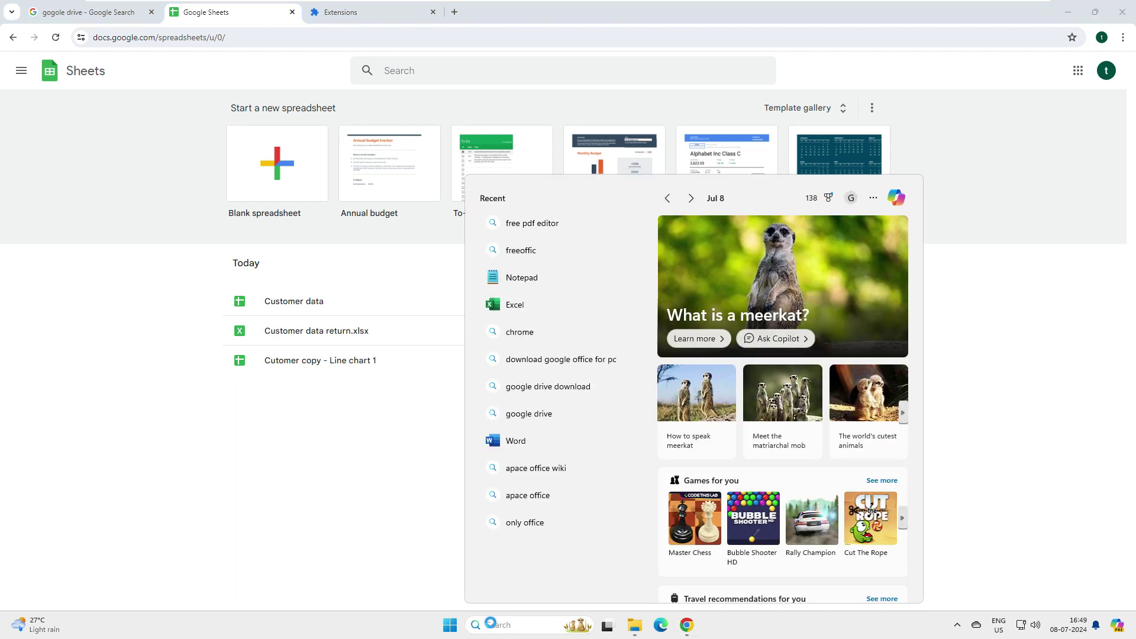
pyautogui.write('ncpa.cpl')
pyautogui.press('Return')
pyautogui.click(326, 223)
pyautogui.rightClick(326, 222)
pyautogui.click(358, 223)
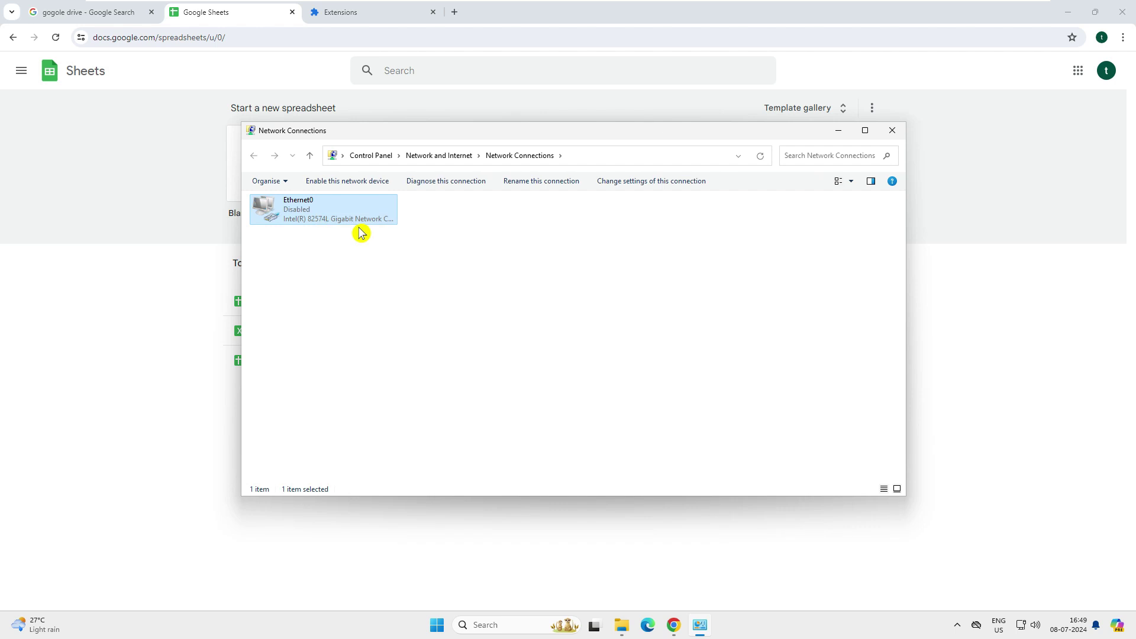
# Step: Search for google in a new Chrome tab to check whether the internet connection is off
pyautogui.click(454, 12)
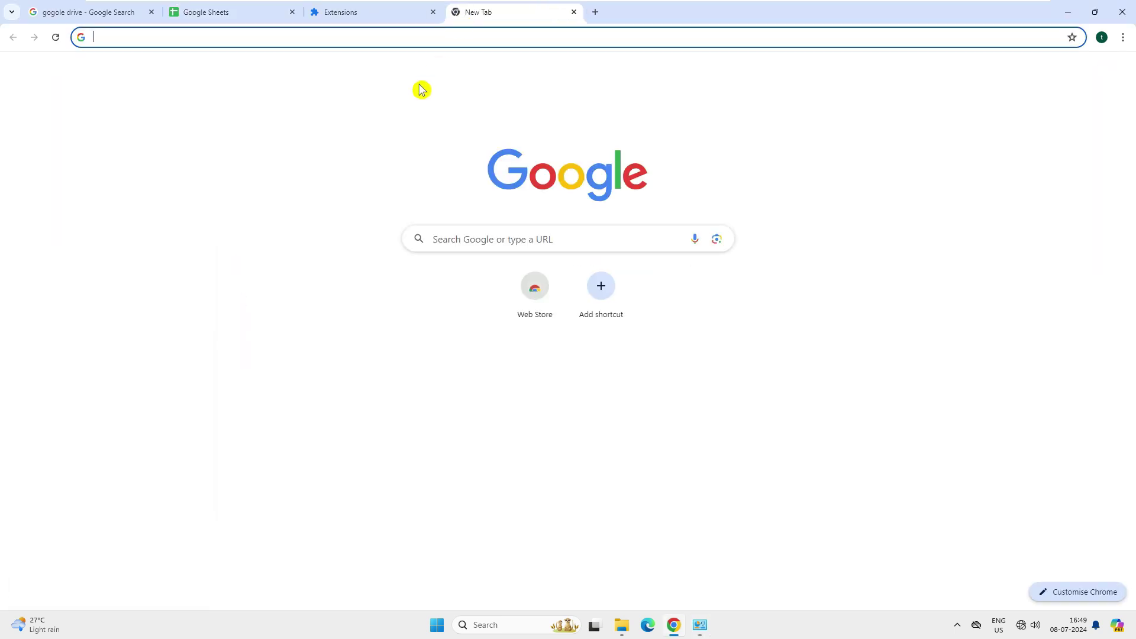
pyautogui.click(351, 30)
pyautogui.write('google')
pyautogui.press('Return')
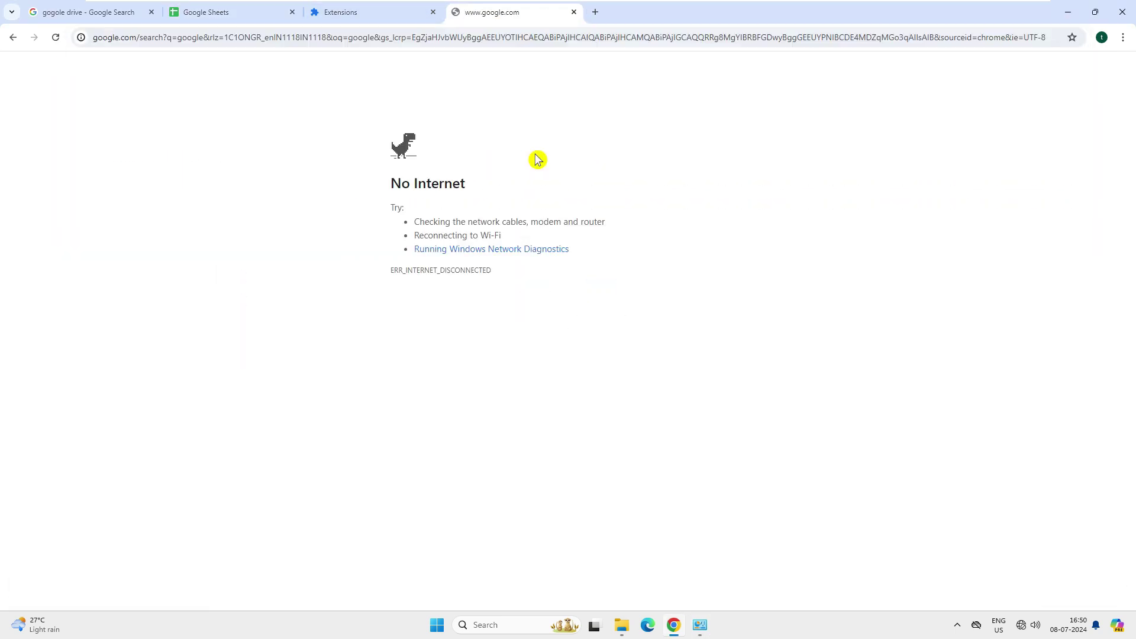
# Step: Reopen the Sheets file list from the Google Sheets home page, and close Chrome and the Network Connections window
pyautogui.click(265, 14)
pyautogui.click(22, 71)
pyautogui.click(51, 129)
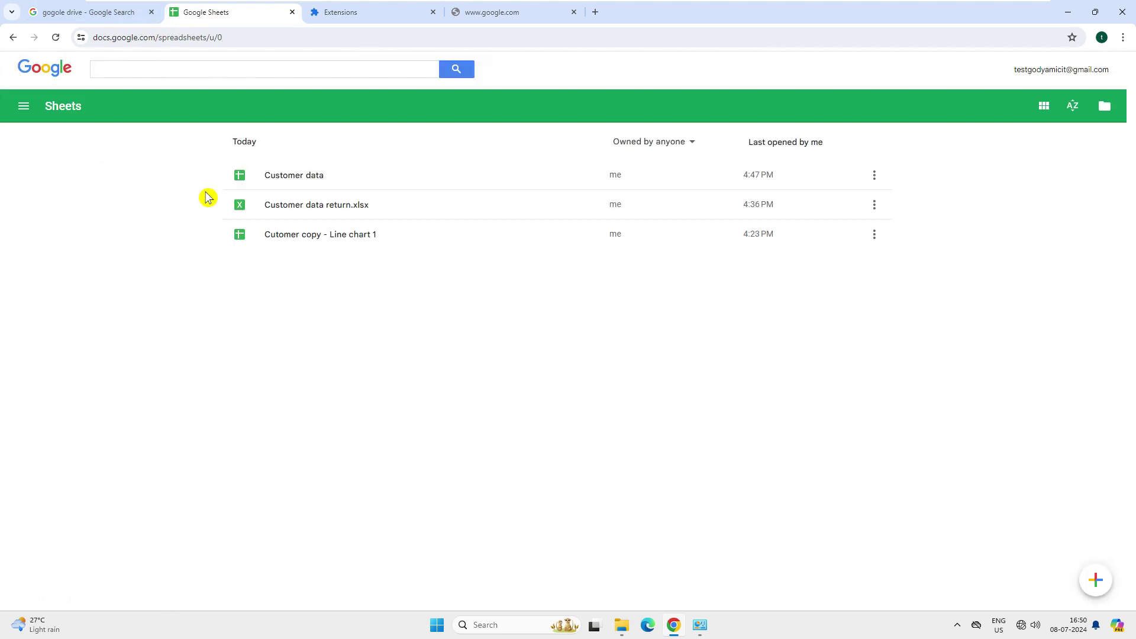
pyautogui.click(1122, 12)
pyautogui.click(892, 130)
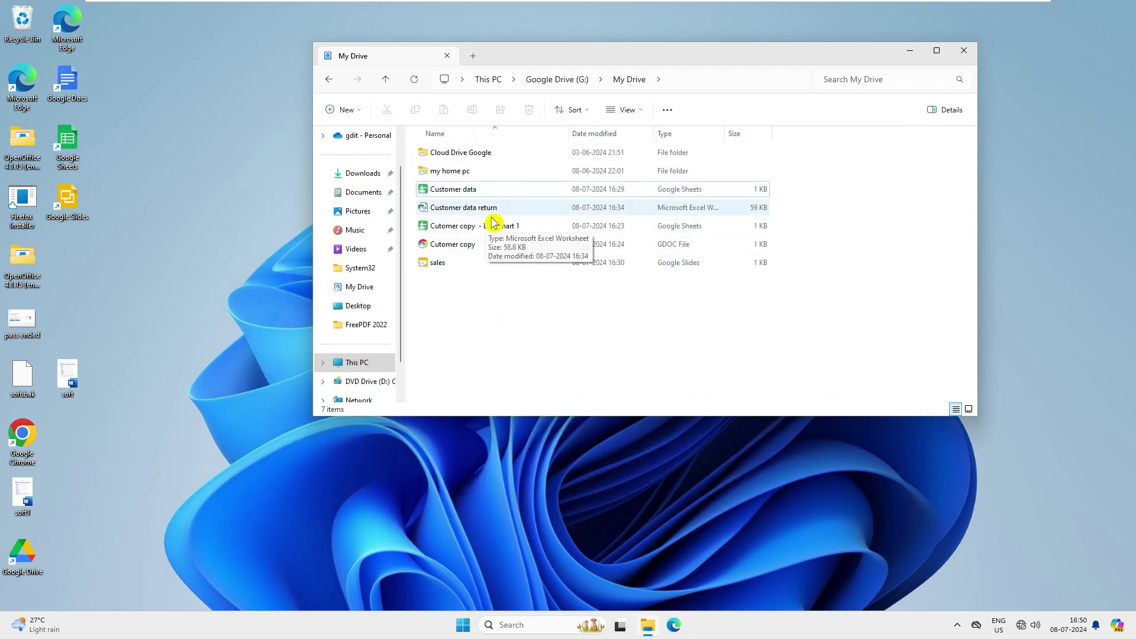
# Step: Open the Customer data spreadsheet from the My Drive folder and enter a person's name across B15 and C15 and Mobile in D15
pyautogui.click(478, 190)
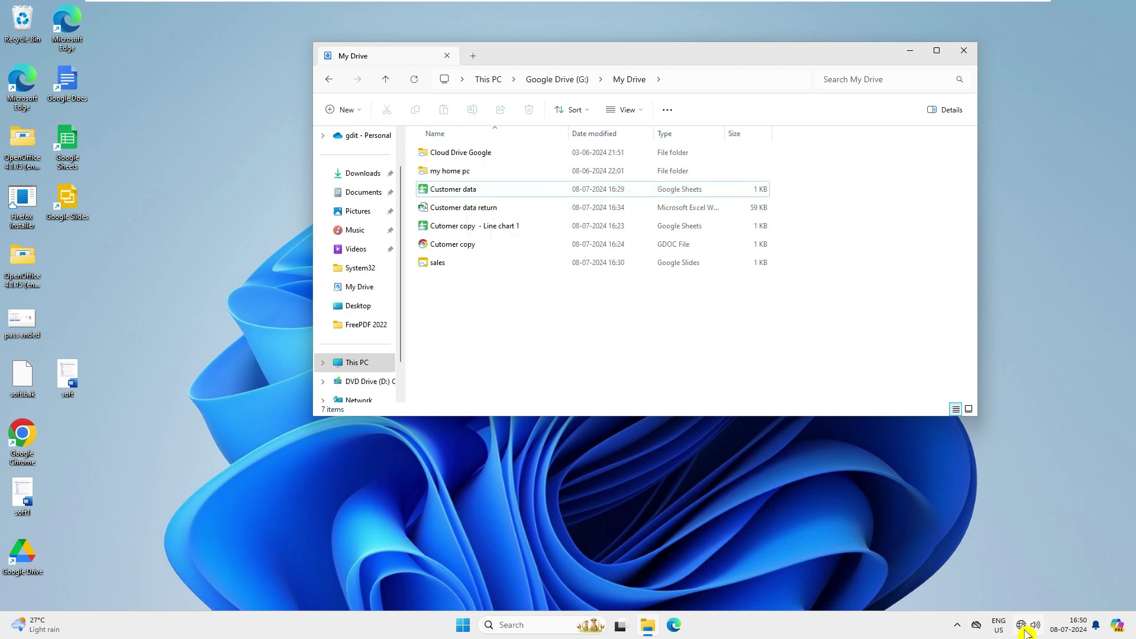
pyautogui.doubleClick(441, 190)
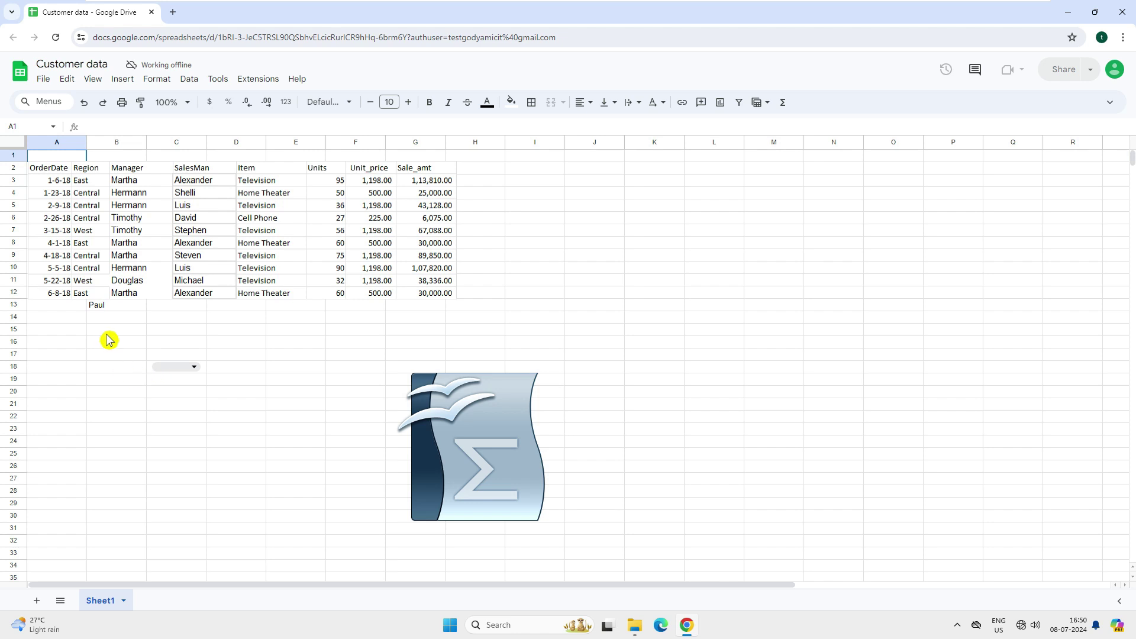
pyautogui.click(107, 335)
pyautogui.click(65, 332)
pyautogui.click(126, 331)
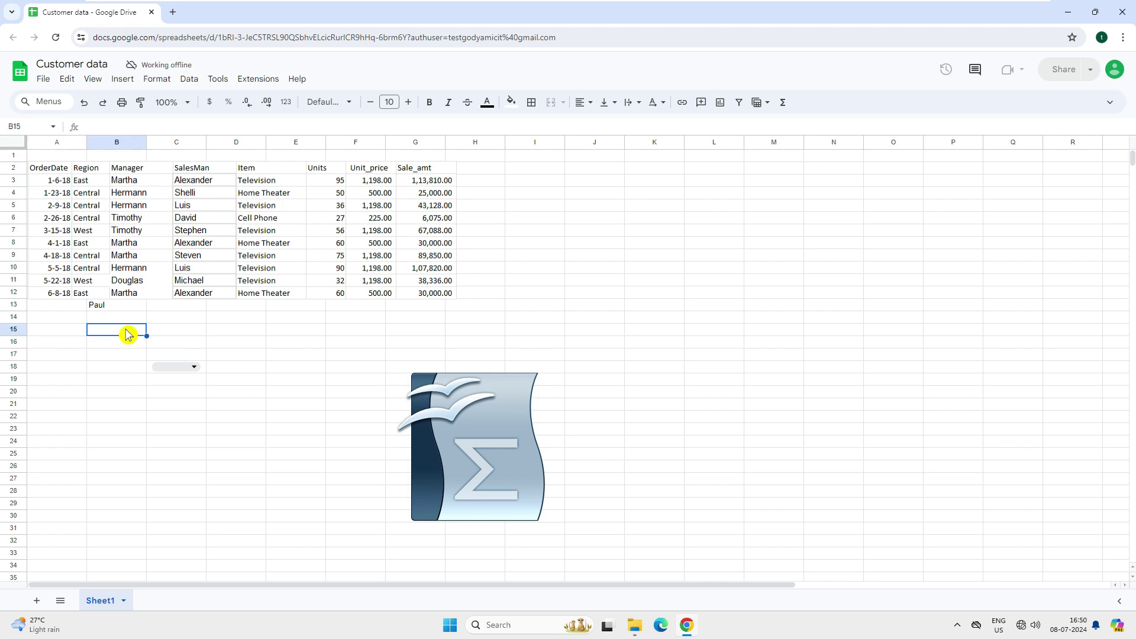
pyautogui.write('Raj')
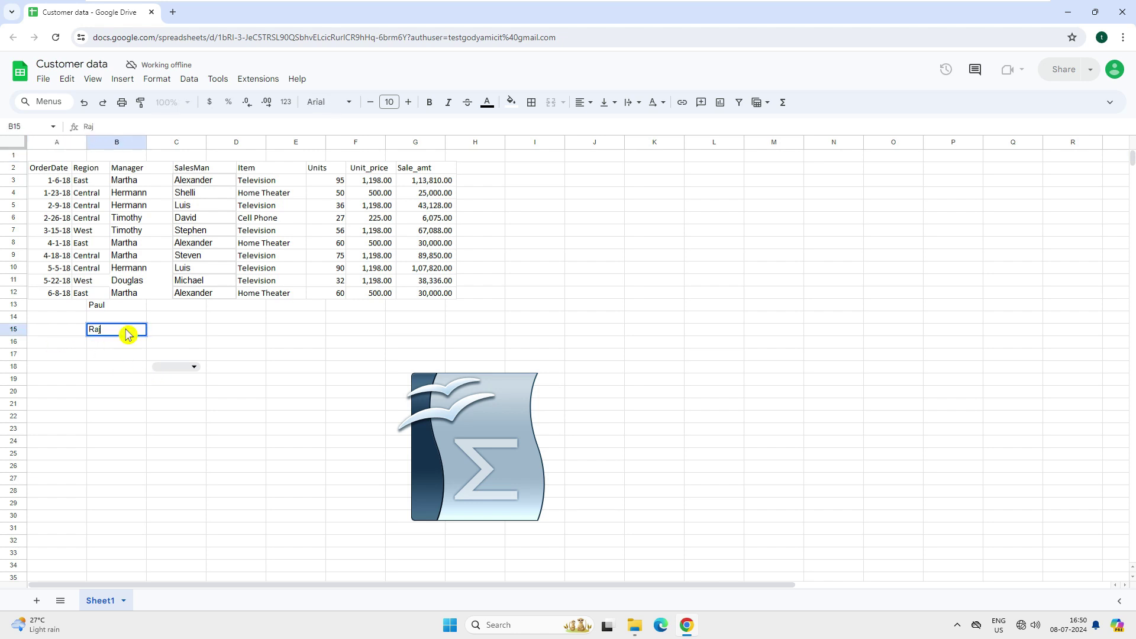
pyautogui.press('Tab')
pyautogui.write('K')
pyautogui.press('Tab')
pyautogui.write('Mobile')
pyautogui.press('Tab')
pyautogui.press('Tab')
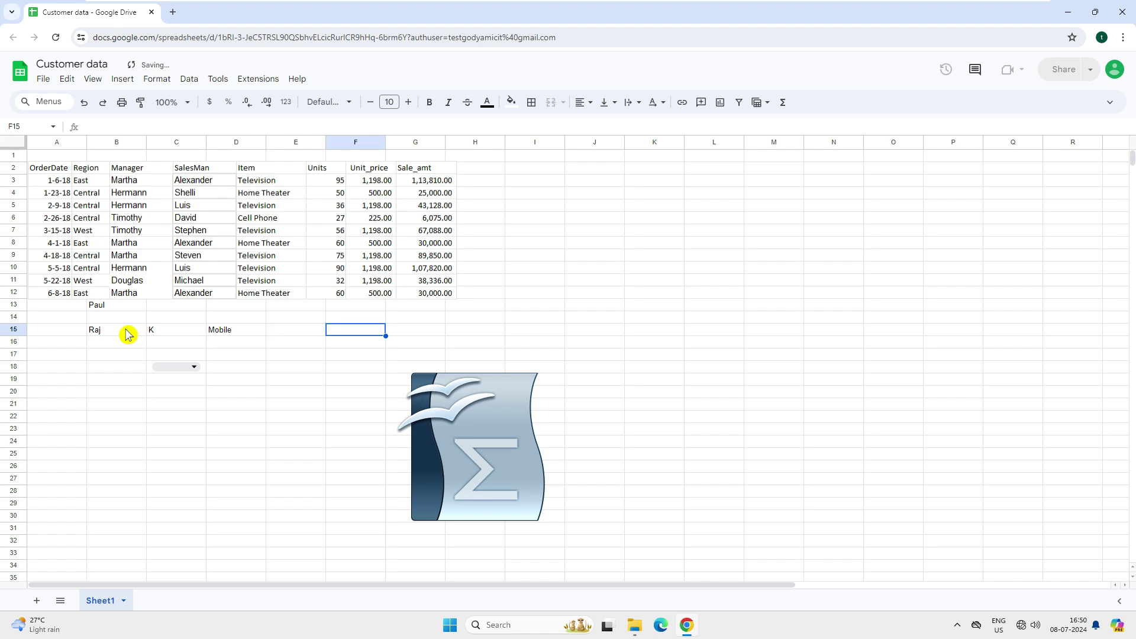
# Step: Enter 20 in E15, 2000 in F15 and 20000 in G15, and close the Customer data spreadsheet
pyautogui.write('20')
pyautogui.click(304, 336)
pyautogui.write('20')
pyautogui.press('Tab')
pyautogui.write('2000')
pyautogui.click(418, 335)
pyautogui.write('20000')
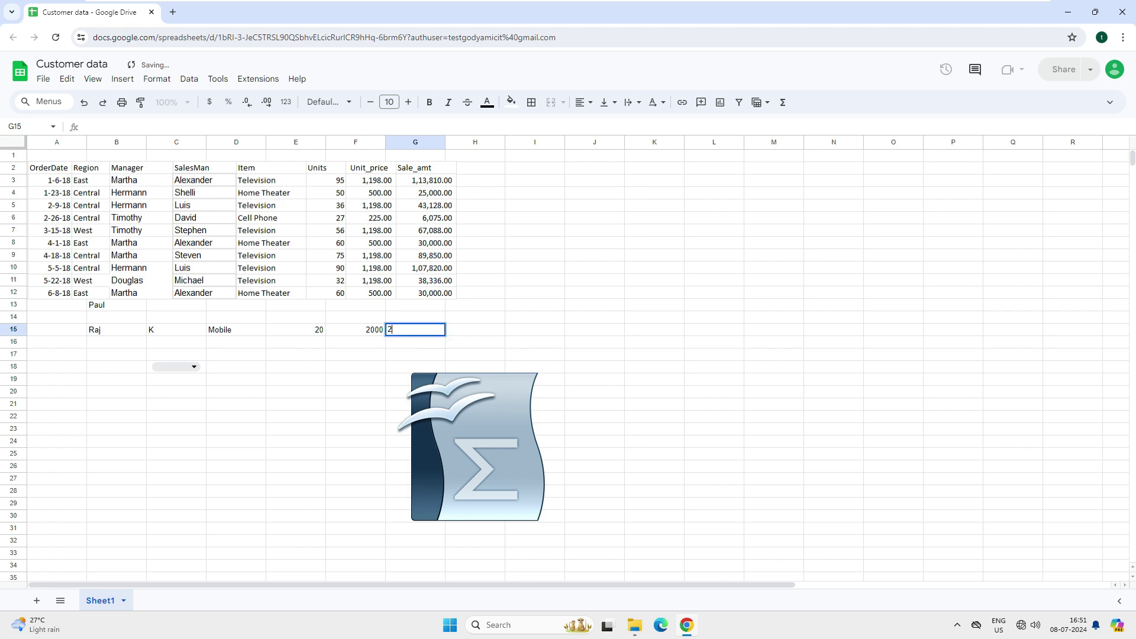
pyautogui.press('Tab')
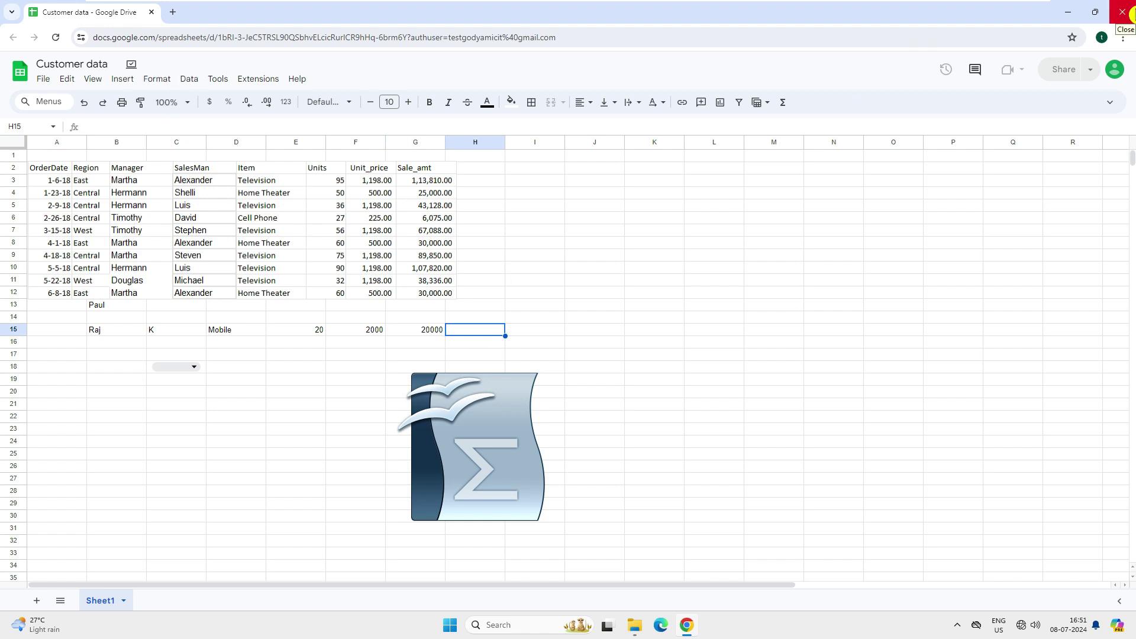
pyautogui.click(1111, 13)
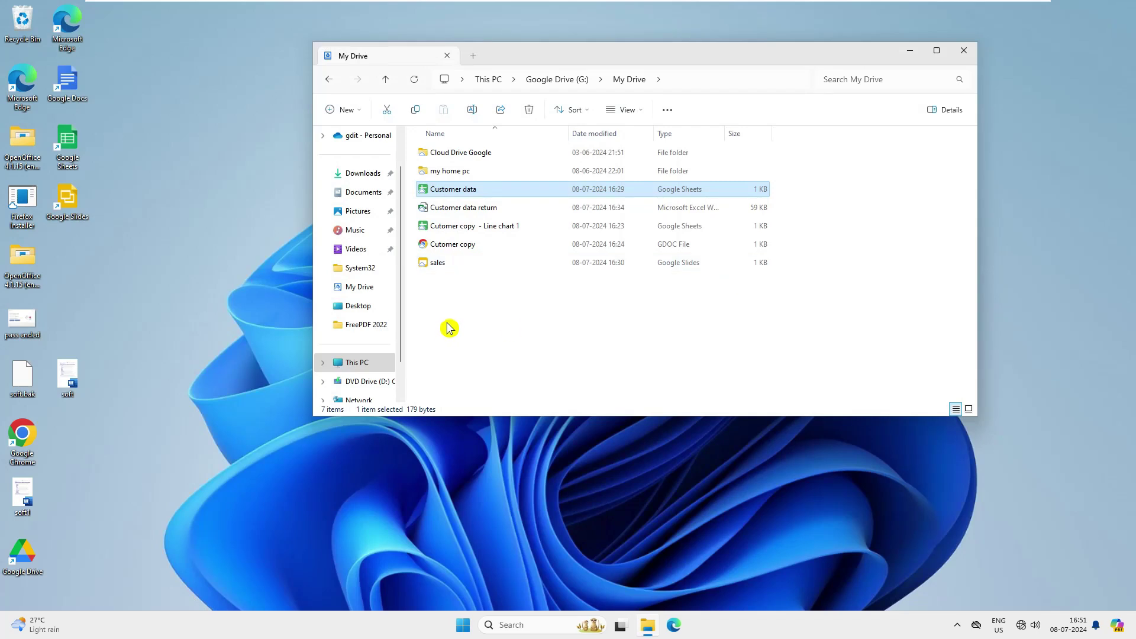
# Step: Open the Cutomer copy - Line chart 1 spreadsheet from the My Drive folder and keep its window in front
pyautogui.click(477, 230)
pyautogui.doubleClick(477, 230)
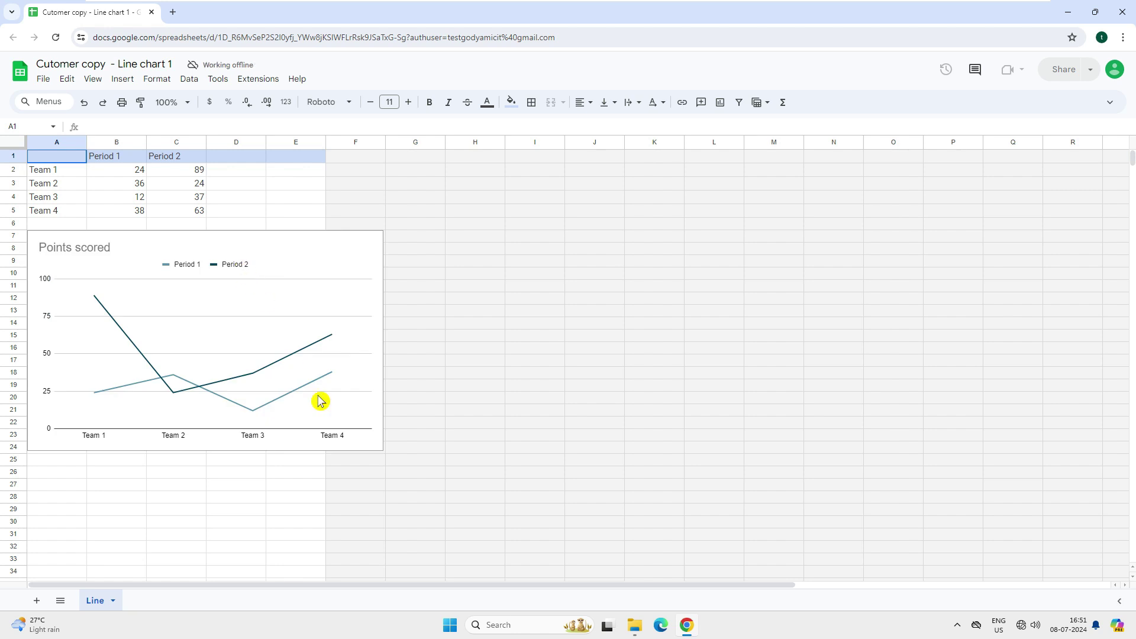
pyautogui.click(1068, 12)
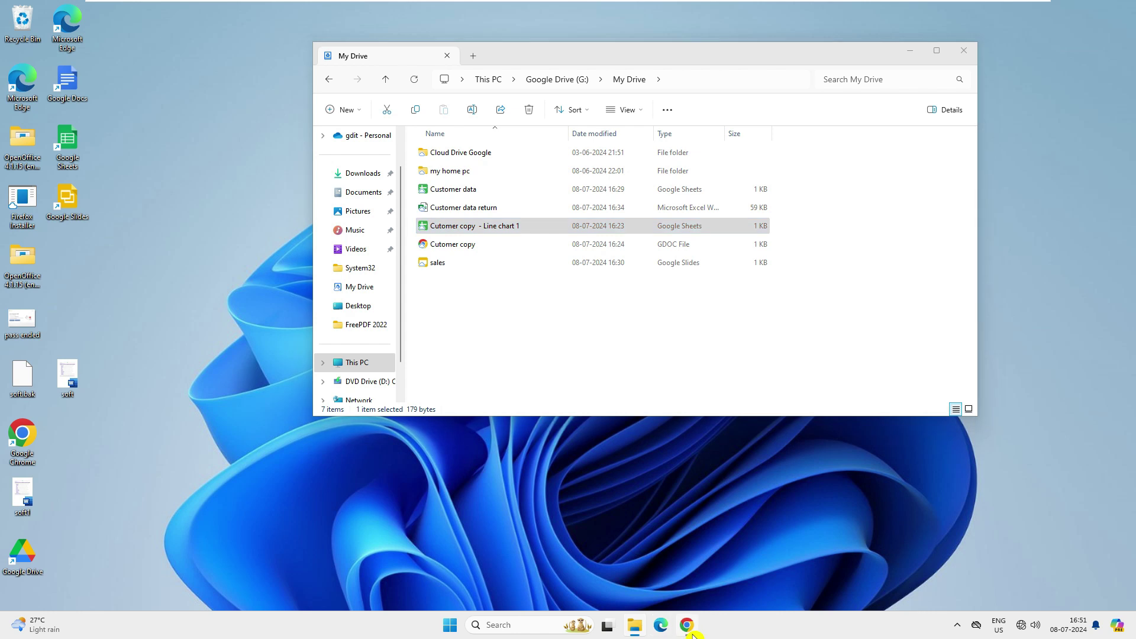
pyautogui.click(686, 624)
pyautogui.click(130, 552)
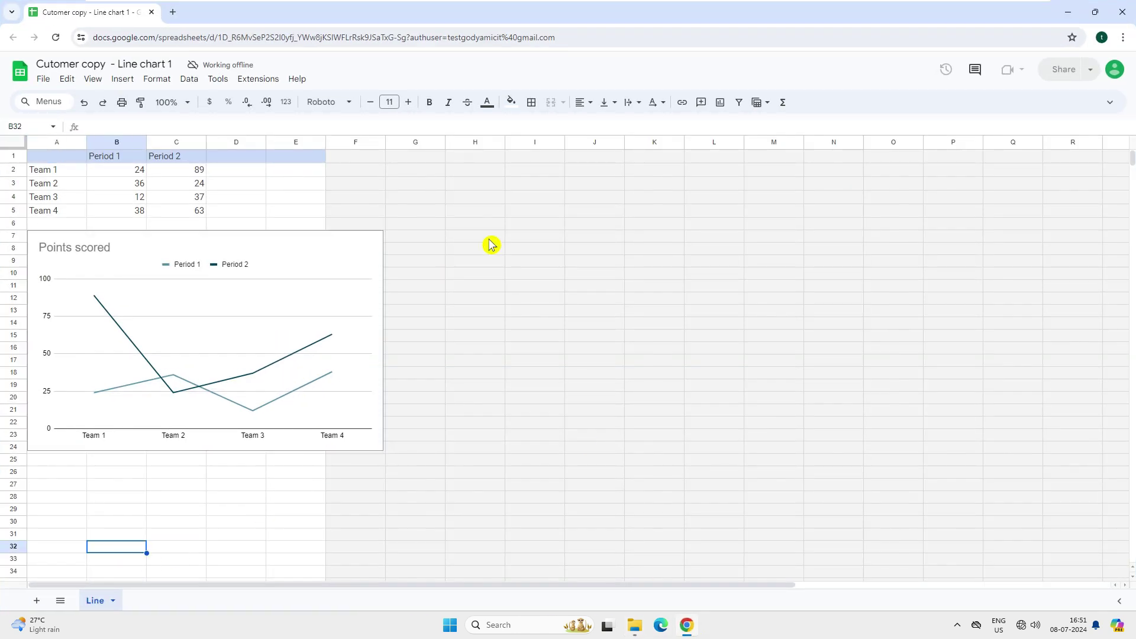
# Step: Enter sales in G1 and name in H1 of the line chart spreadsheet, and close it
pyautogui.click(503, 198)
pyautogui.click(427, 161)
pyautogui.write('sales')
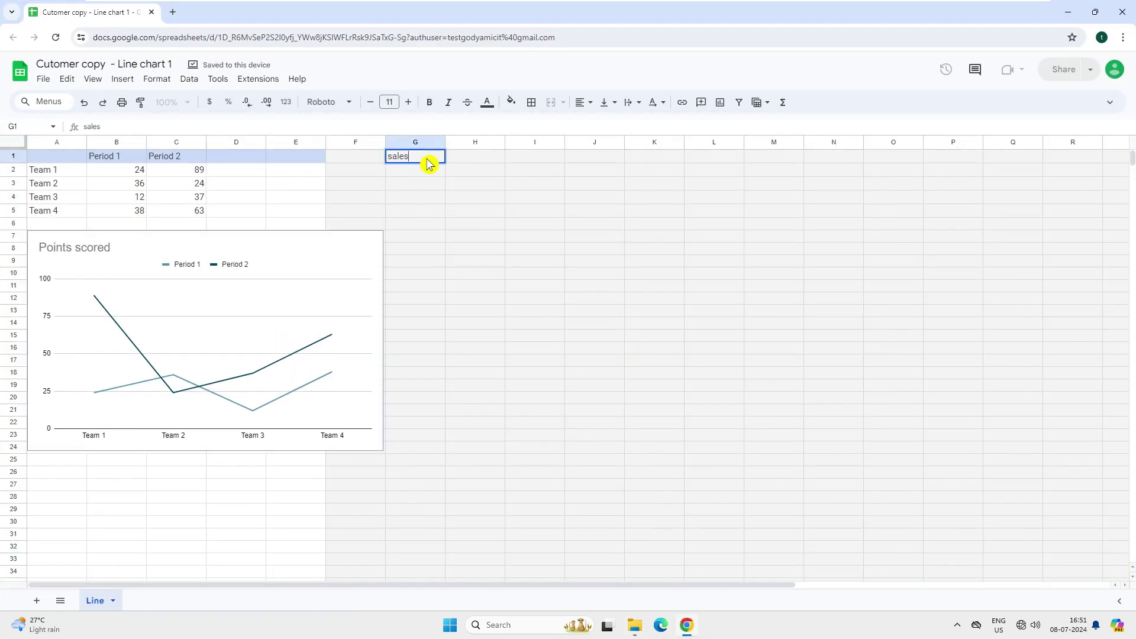
pyautogui.press('Tab')
pyautogui.write('name')
pyautogui.press('Tab')
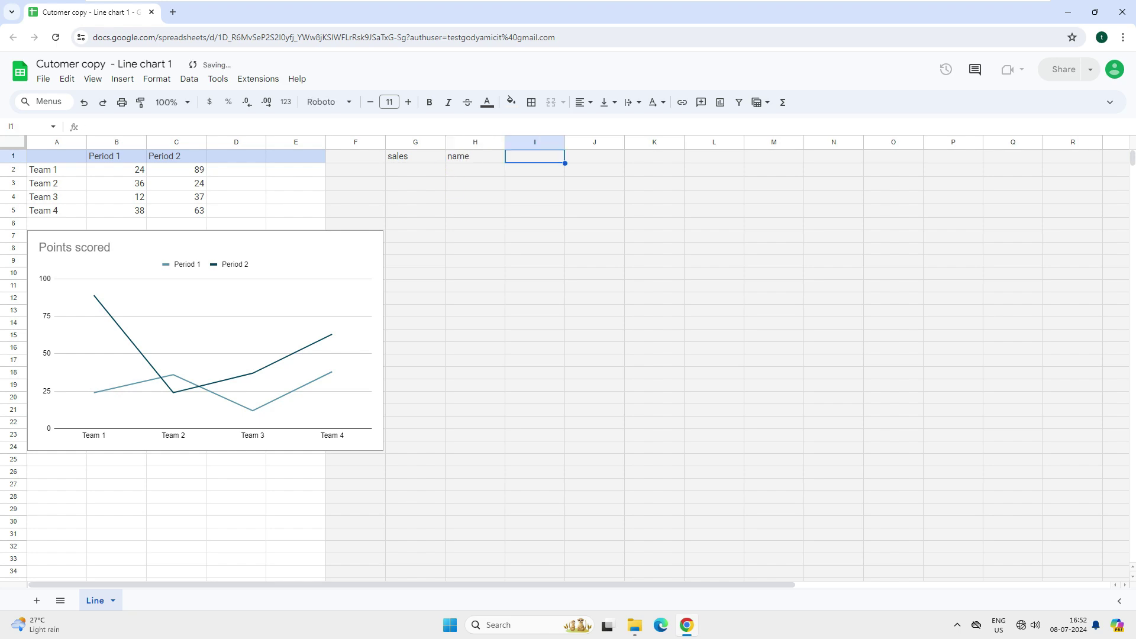
pyautogui.press('Return')
pyautogui.click(1127, 13)
# Step: Open the sales Google Slides presentation from the My Drive folder
pyautogui.click(592, 307)
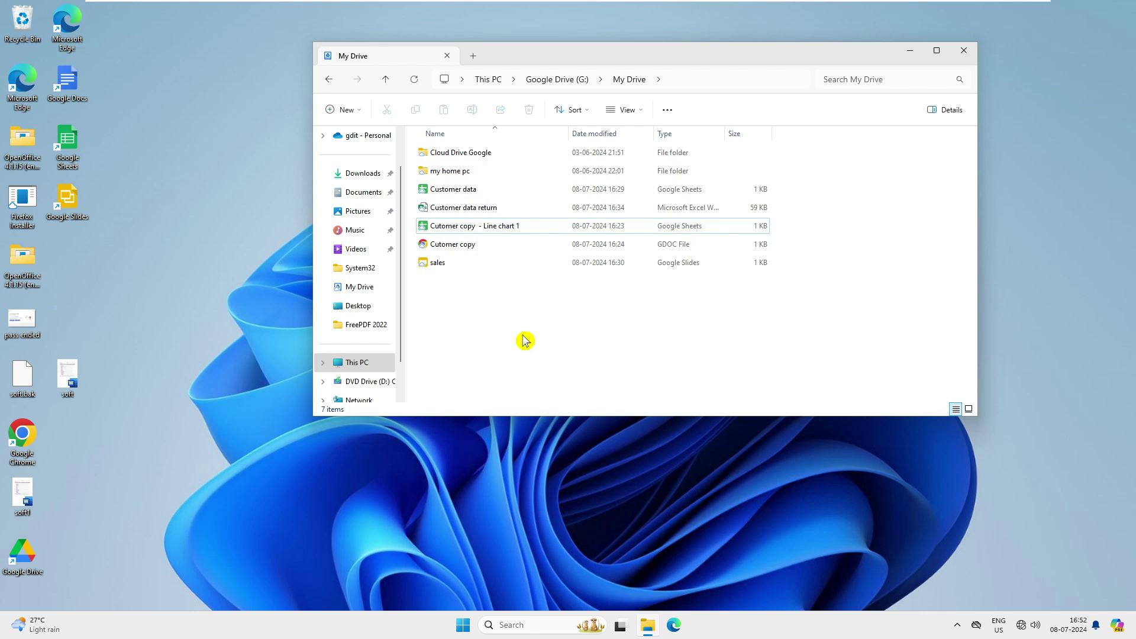
pyautogui.doubleClick(438, 265)
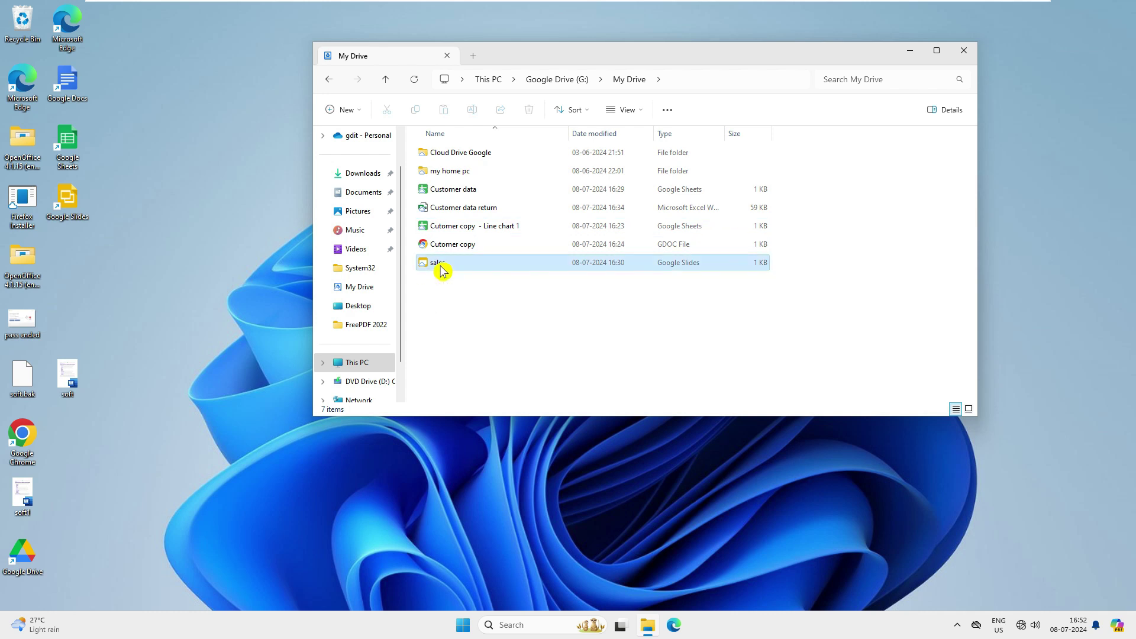